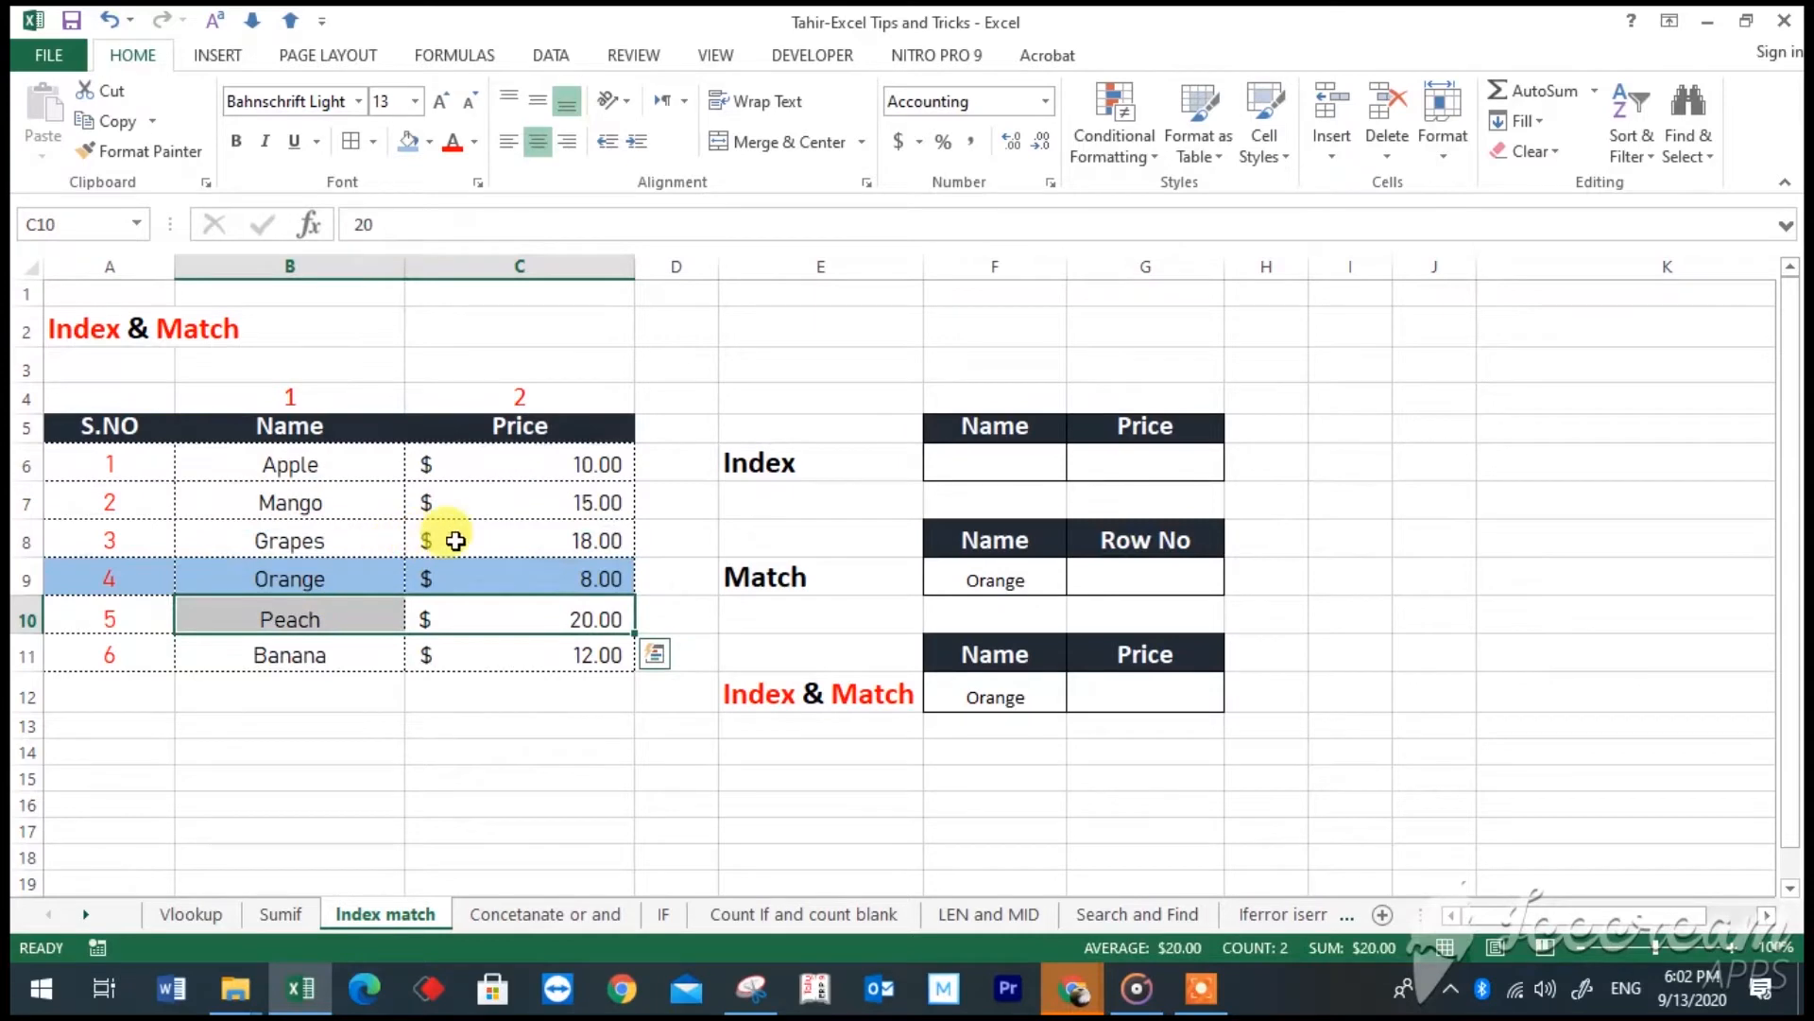
- Examine the fruit table's Name and Price columns, the Orange row, and the row and column numbers that locate its price
drag(344, 466, 473, 639)
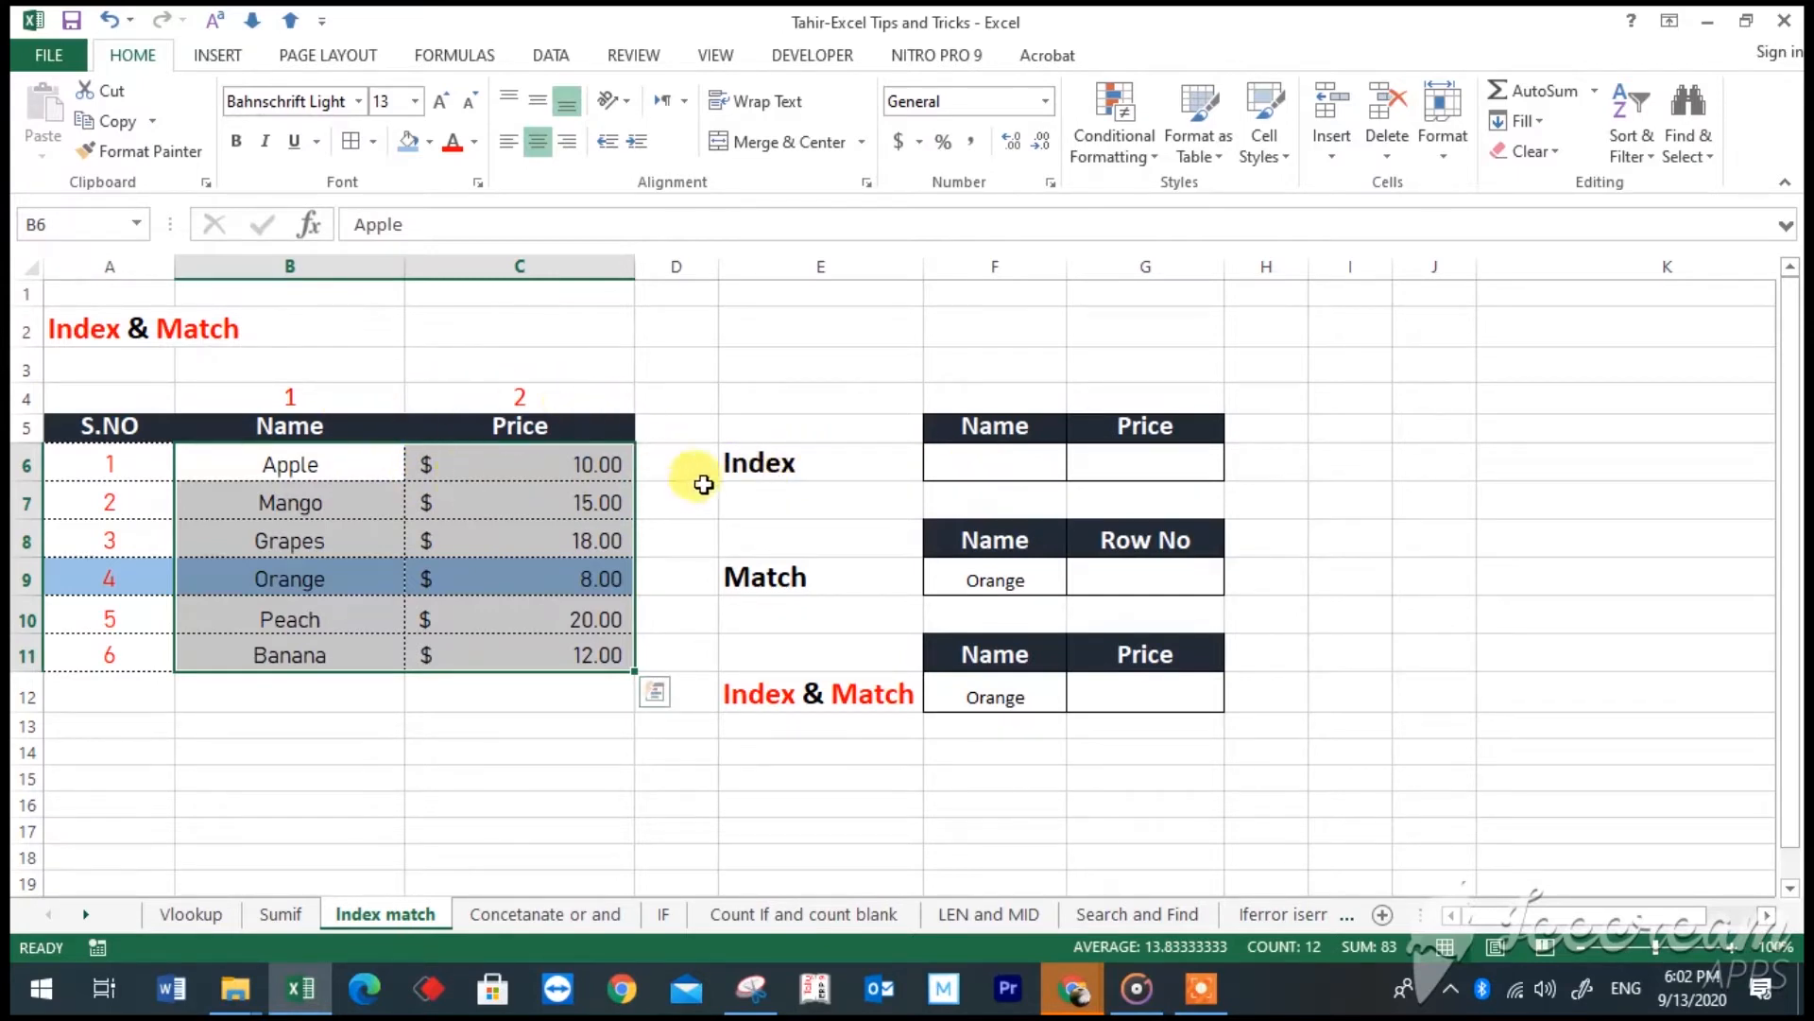
click(750, 465)
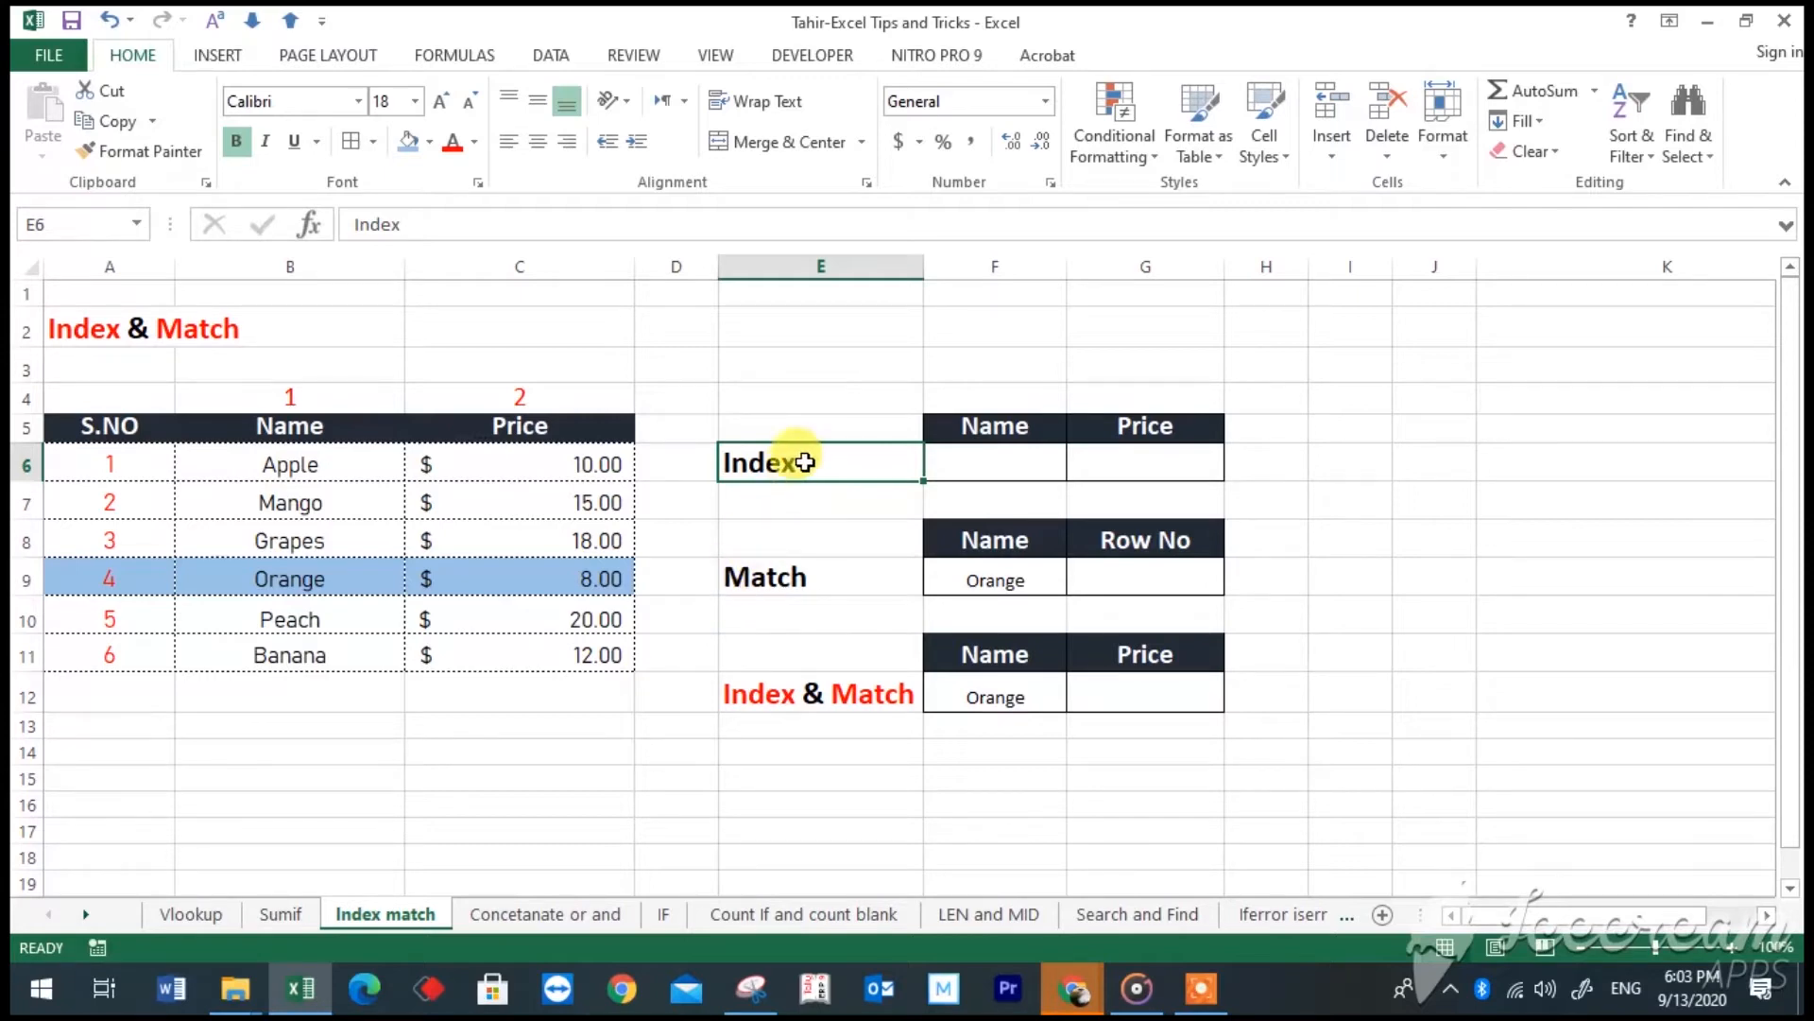
drag(340, 475, 316, 633)
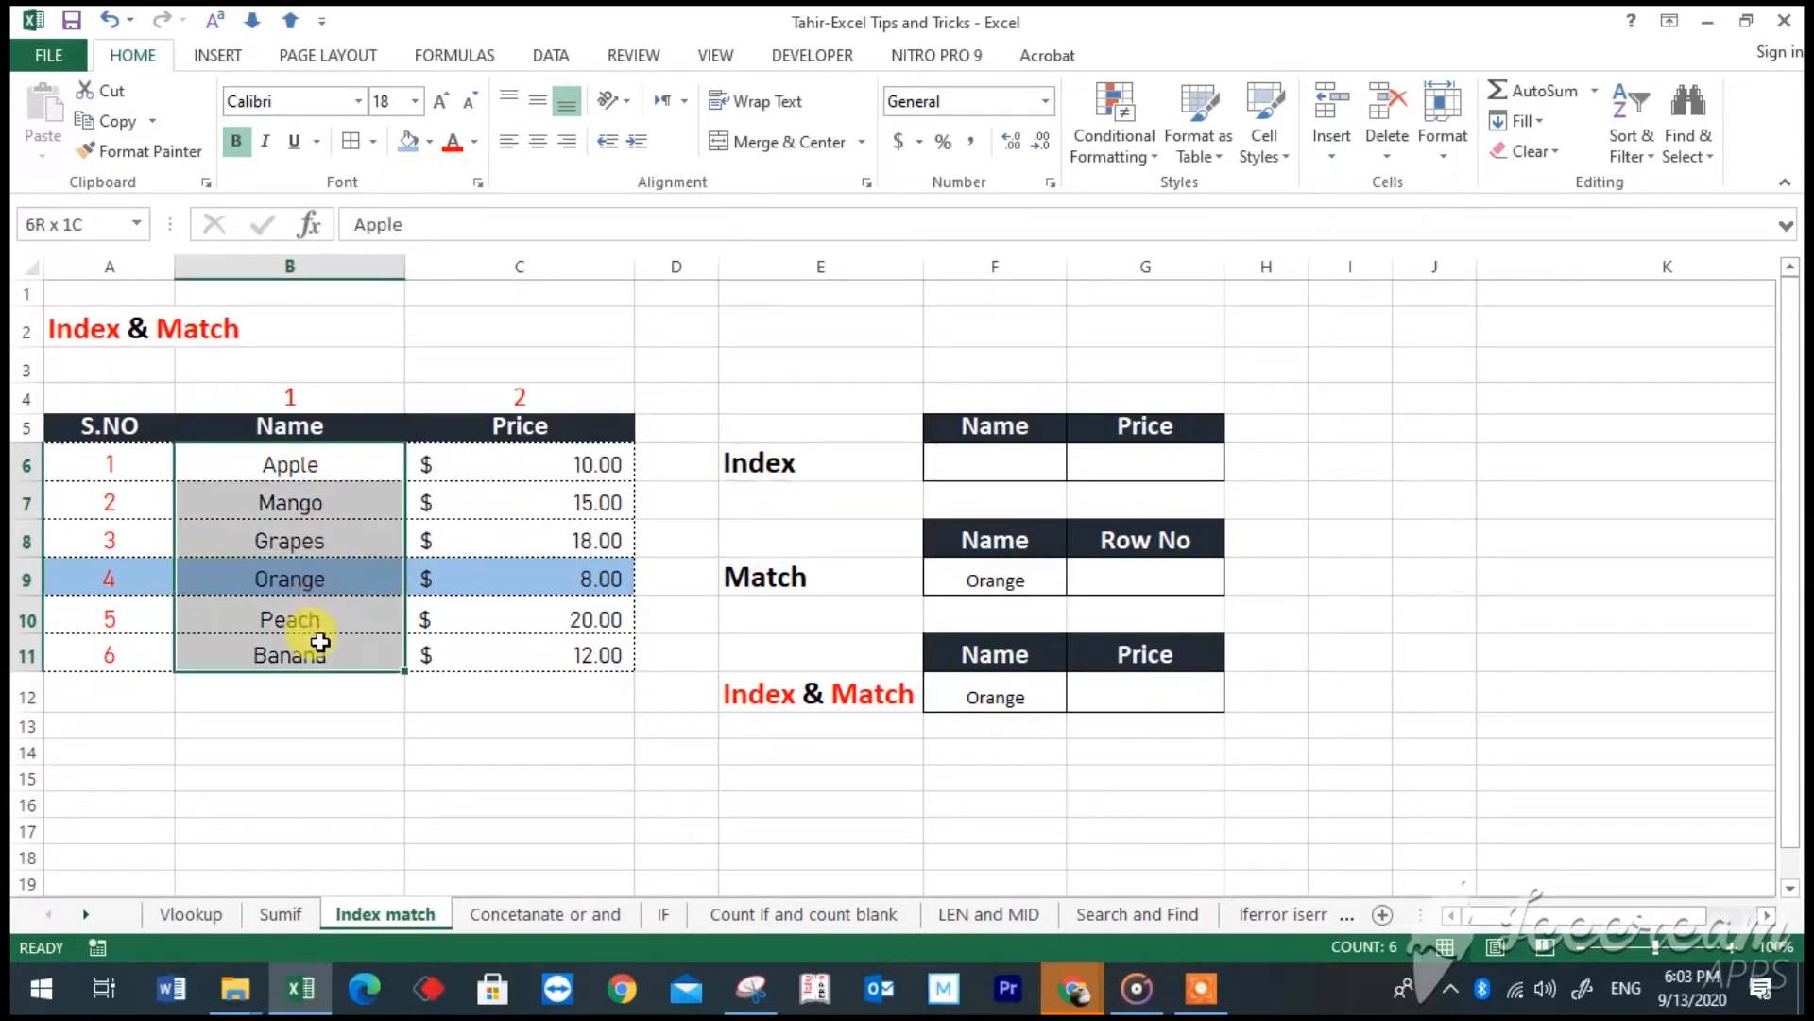
drag(292, 473, 308, 636)
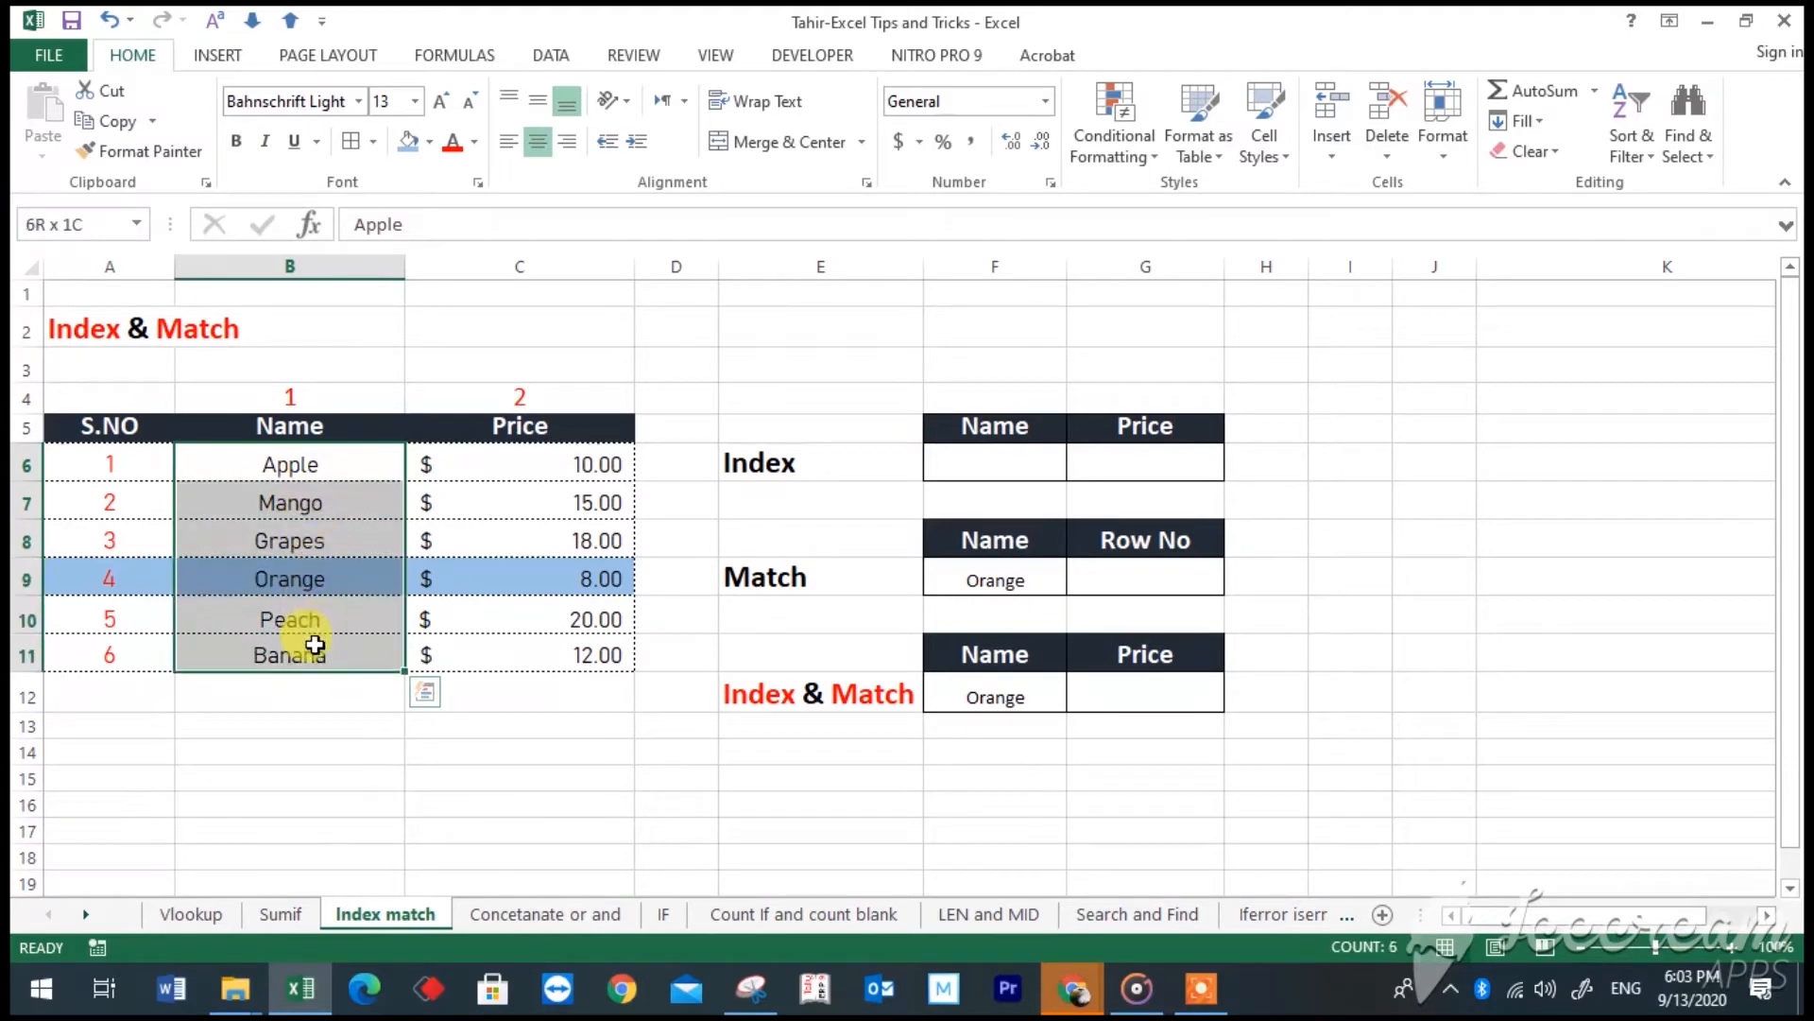
drag(310, 469, 315, 645)
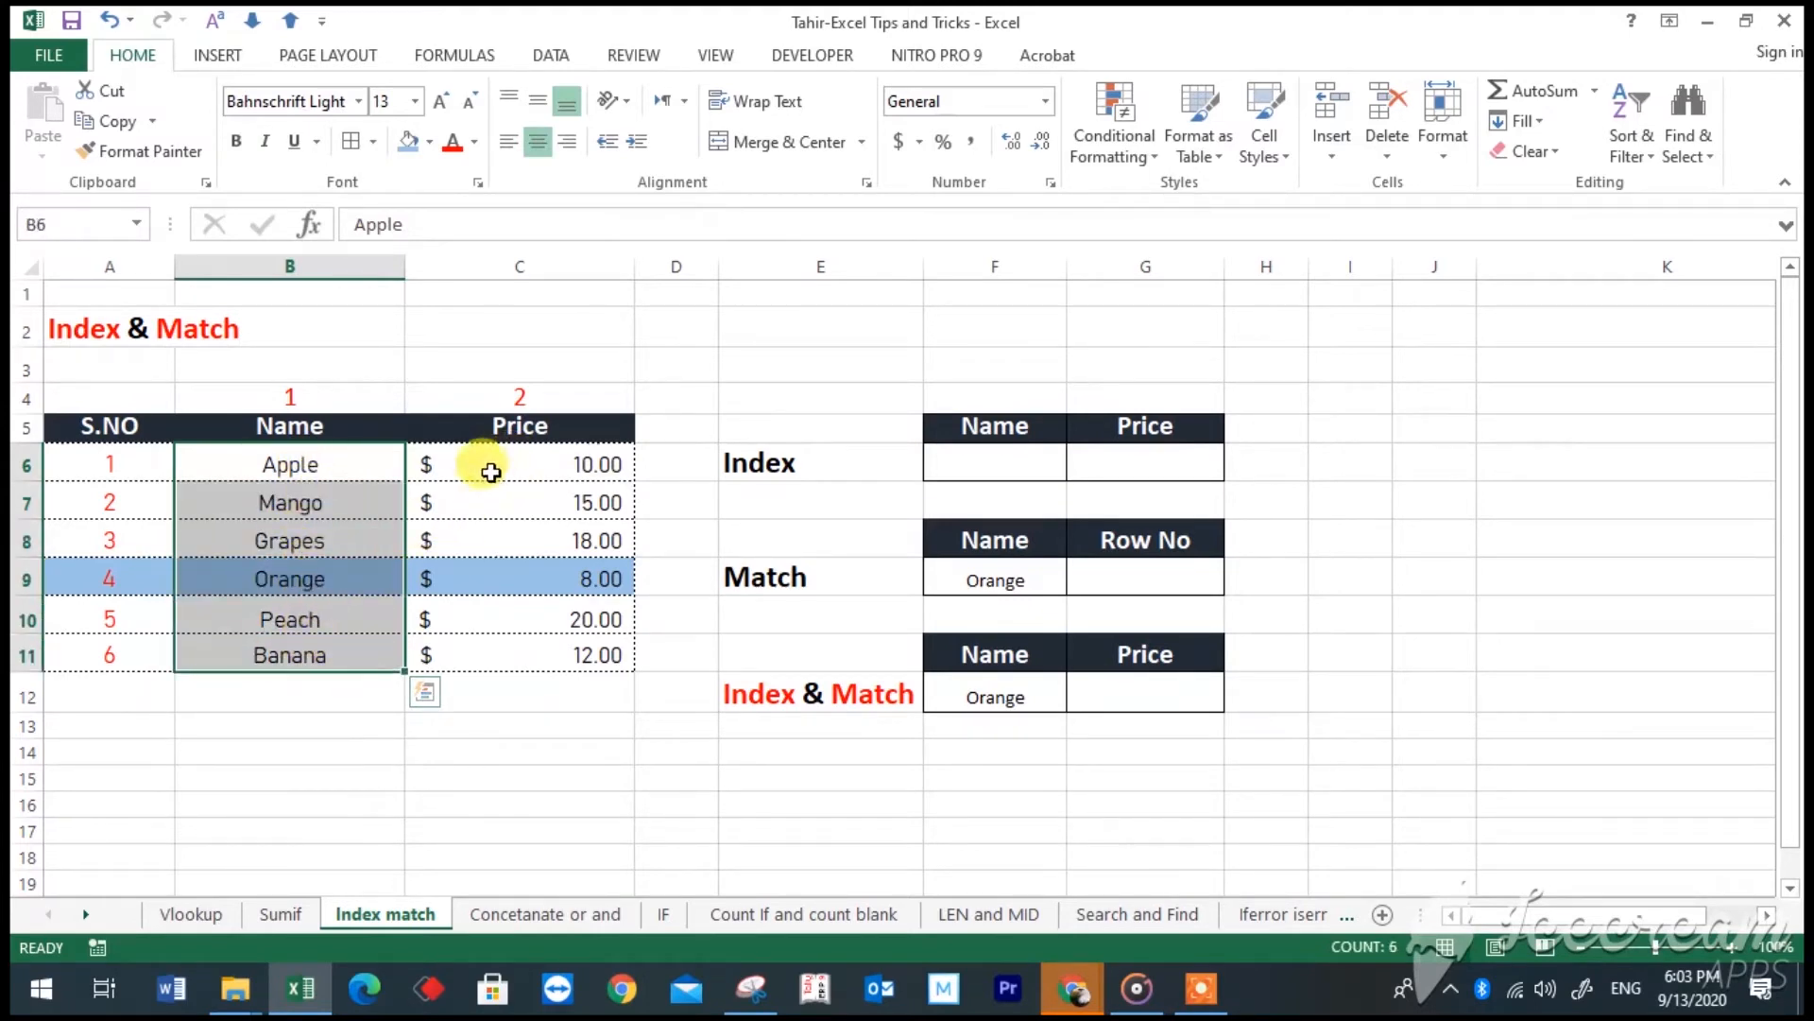
click(159, 579)
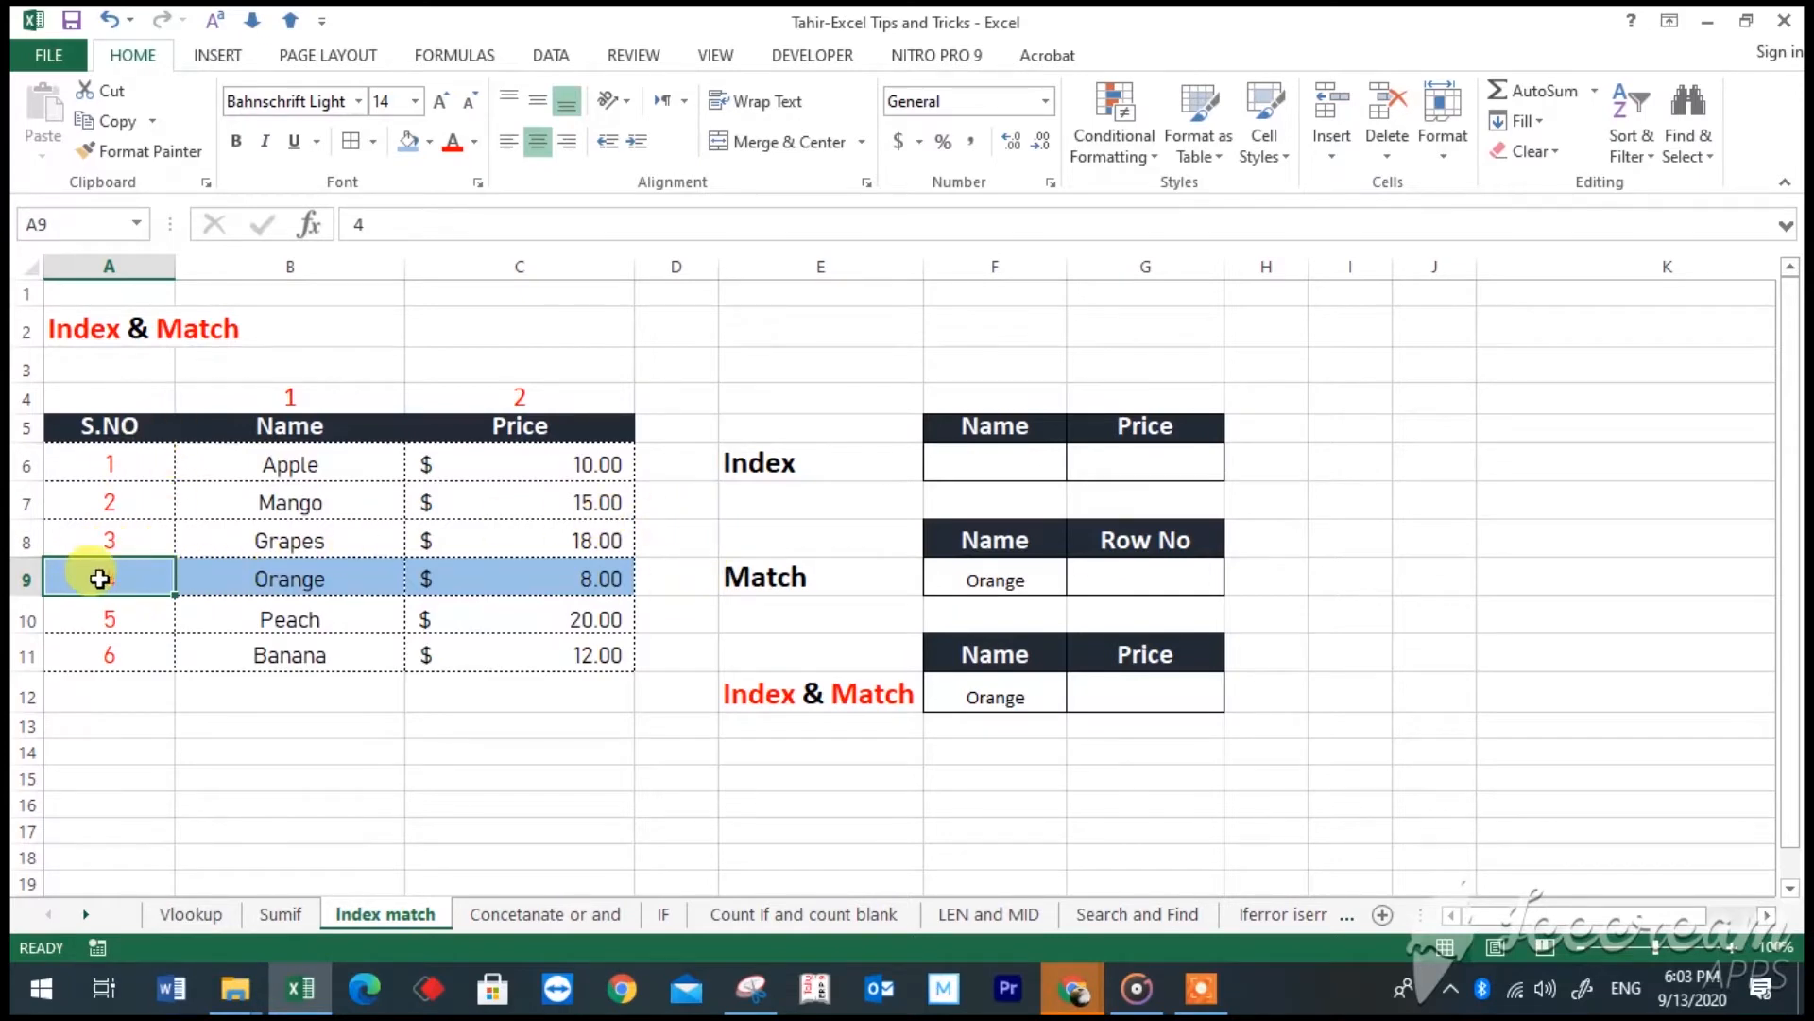
click(498, 395)
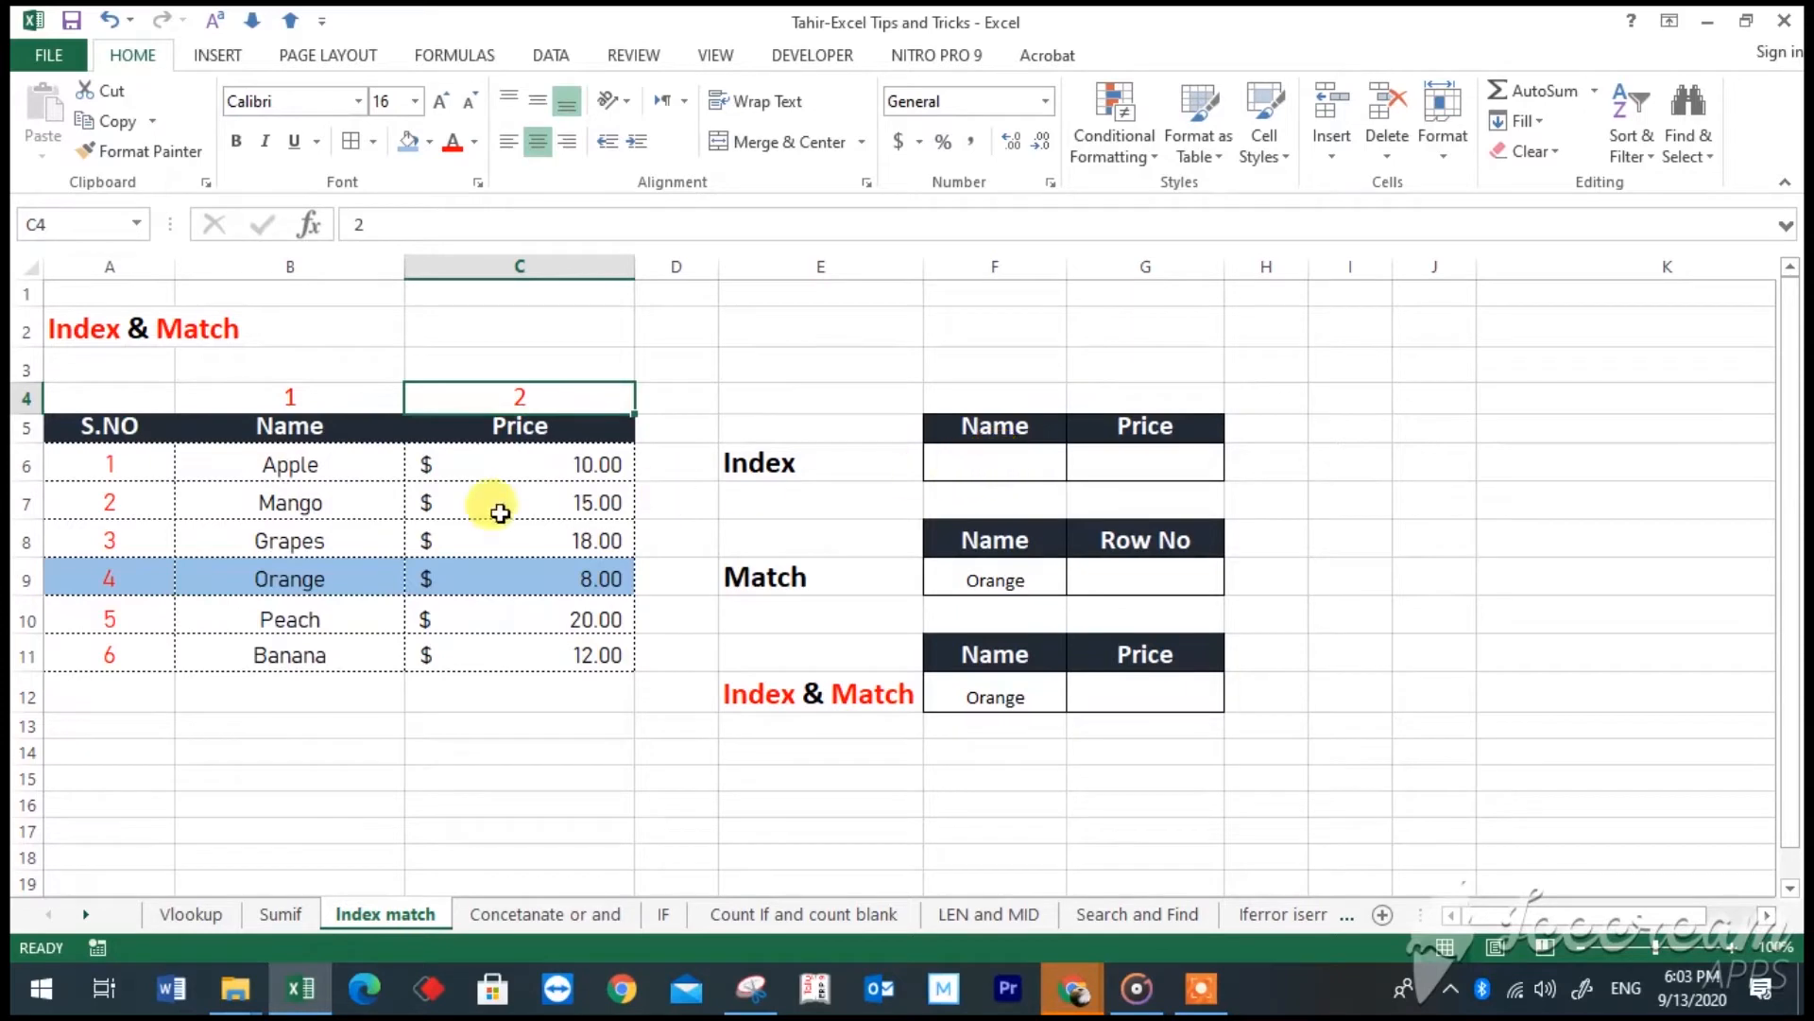
drag(319, 430, 320, 648)
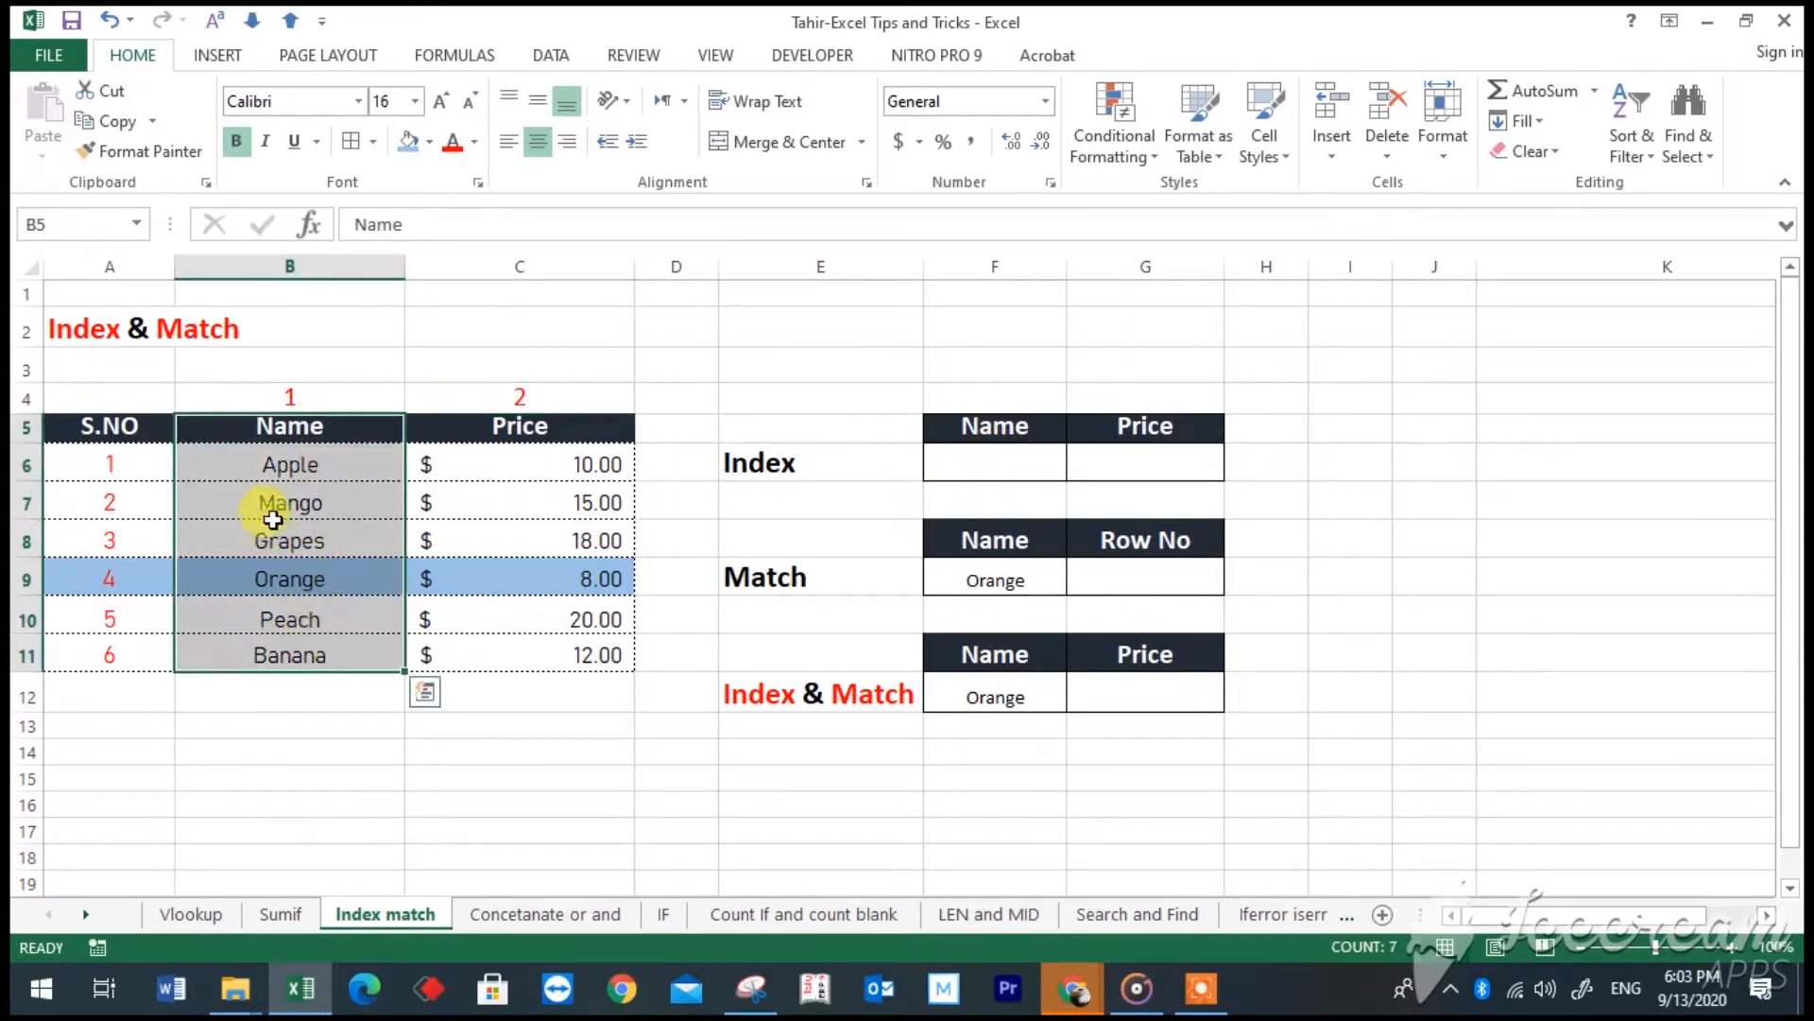
drag(251, 423, 319, 647)
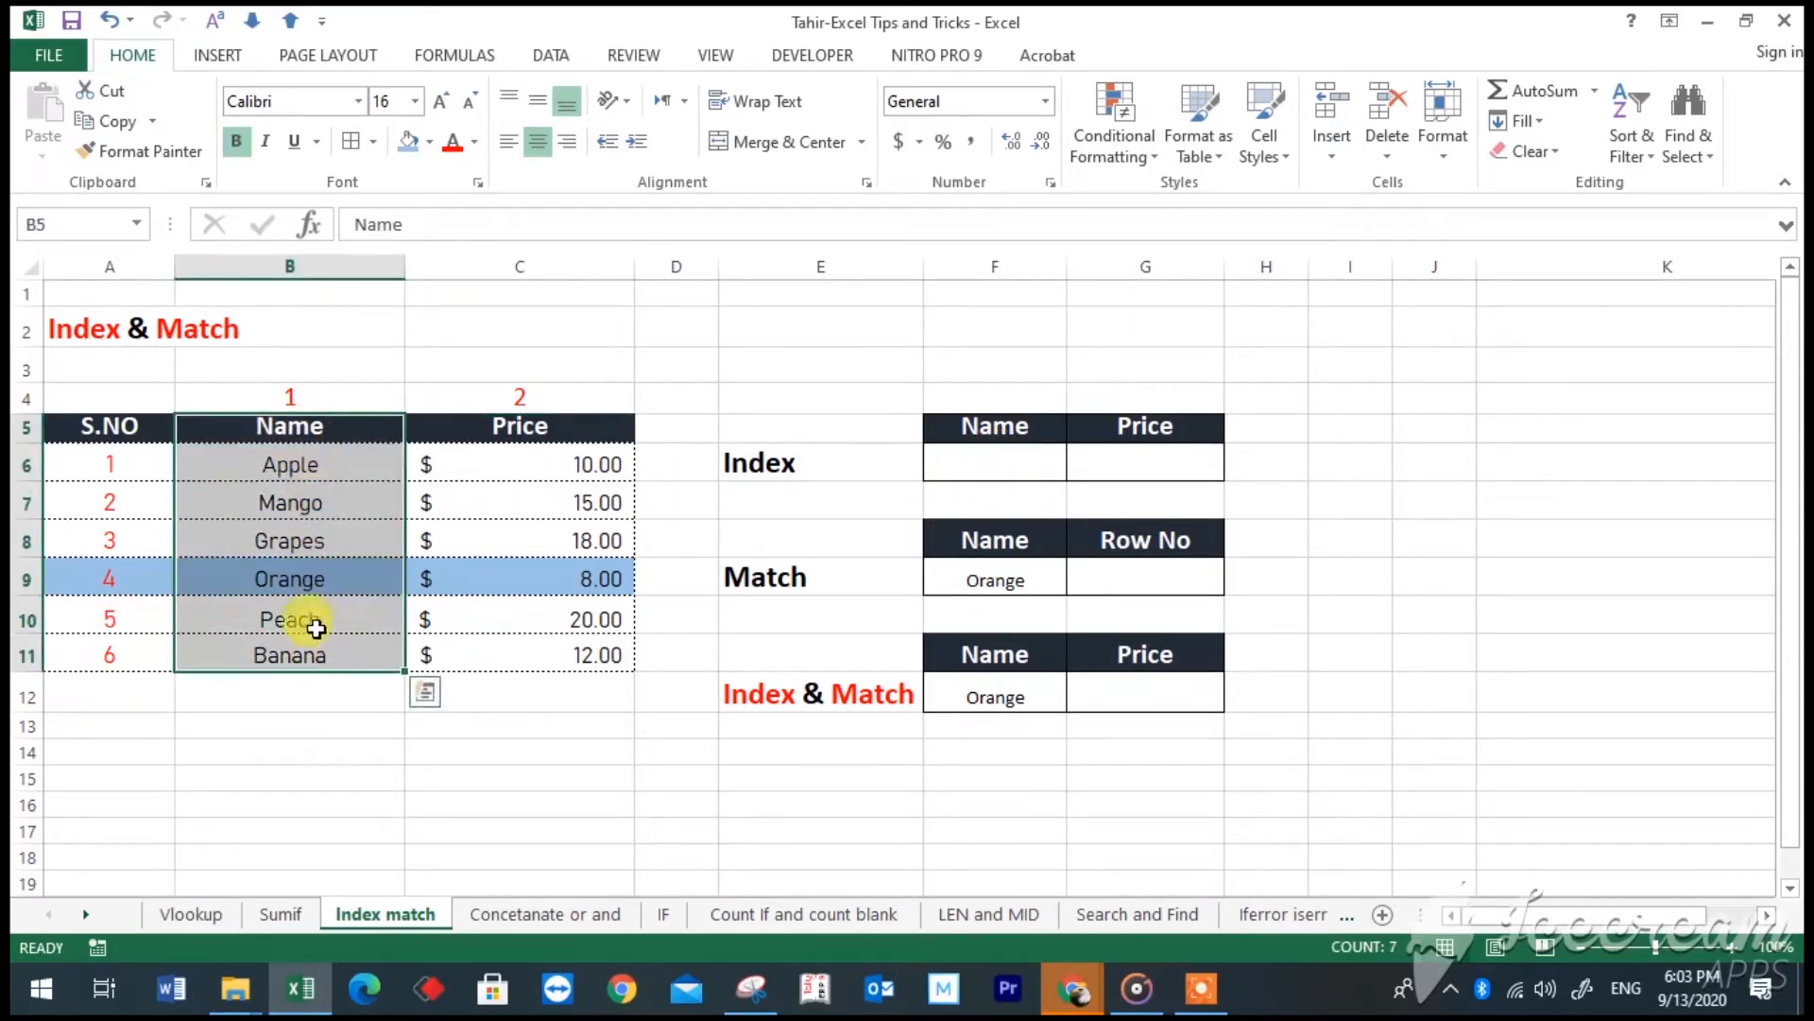
click(338, 265)
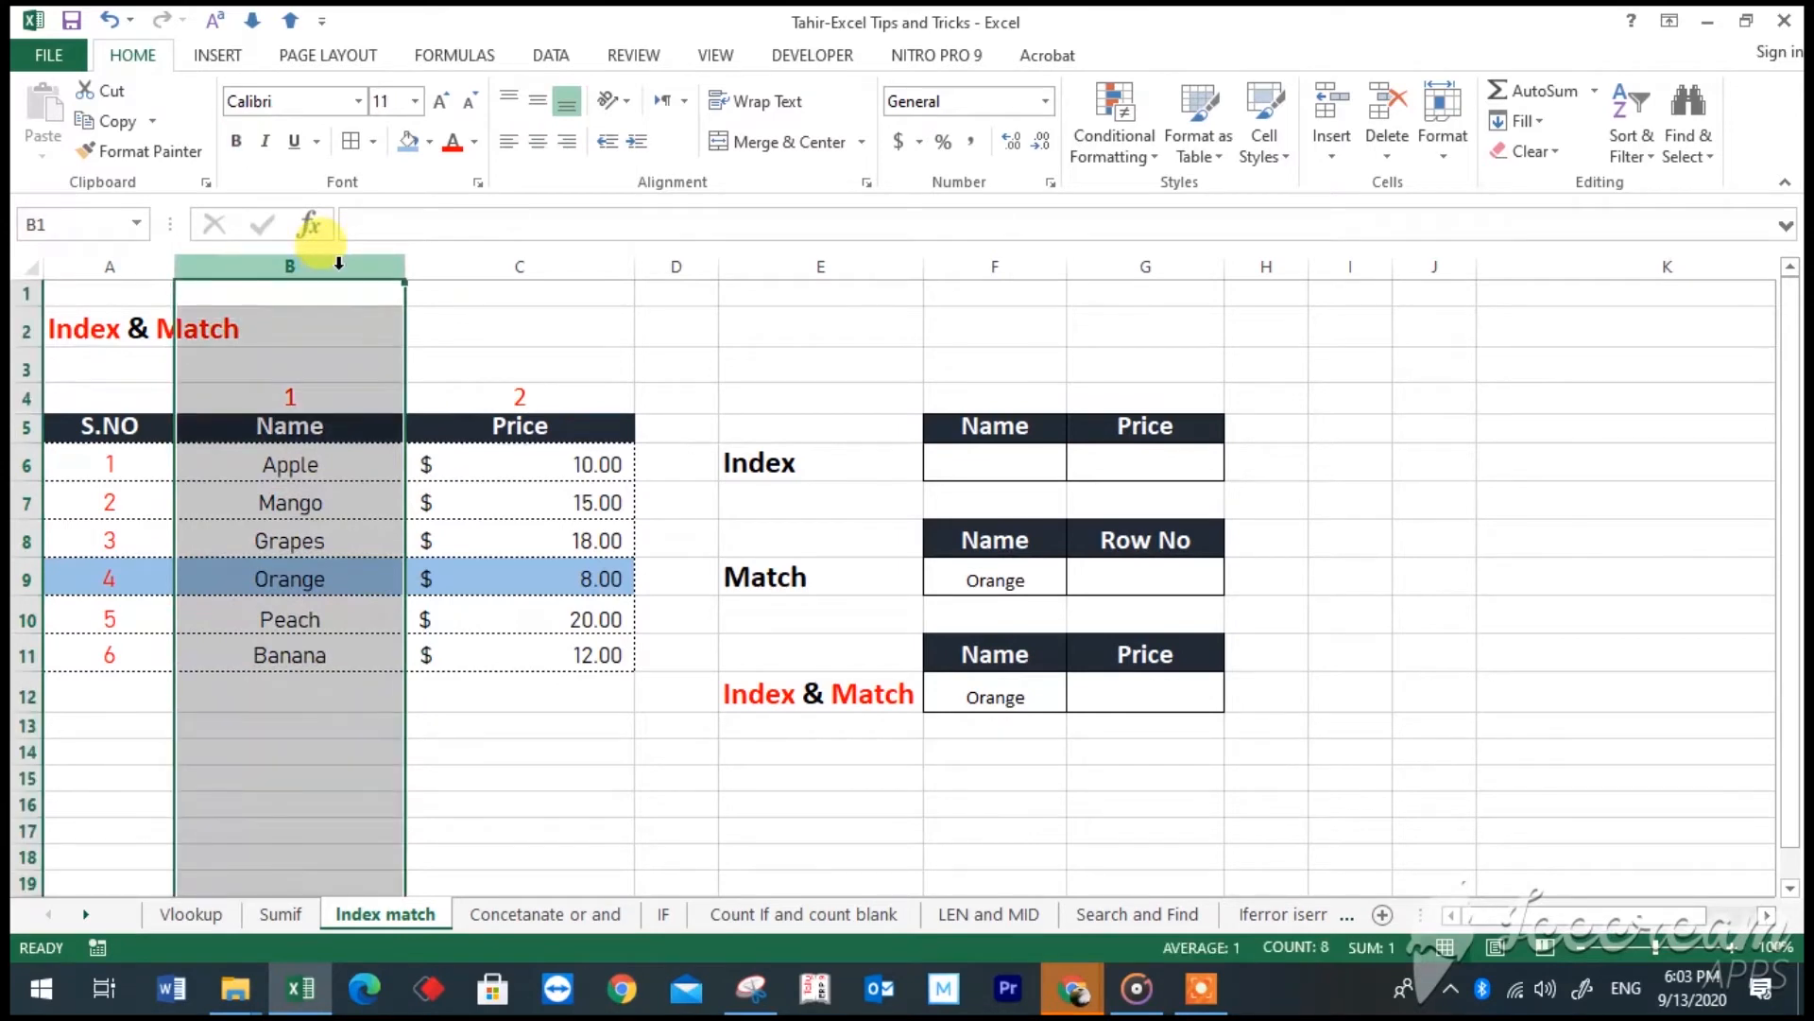
click(28, 578)
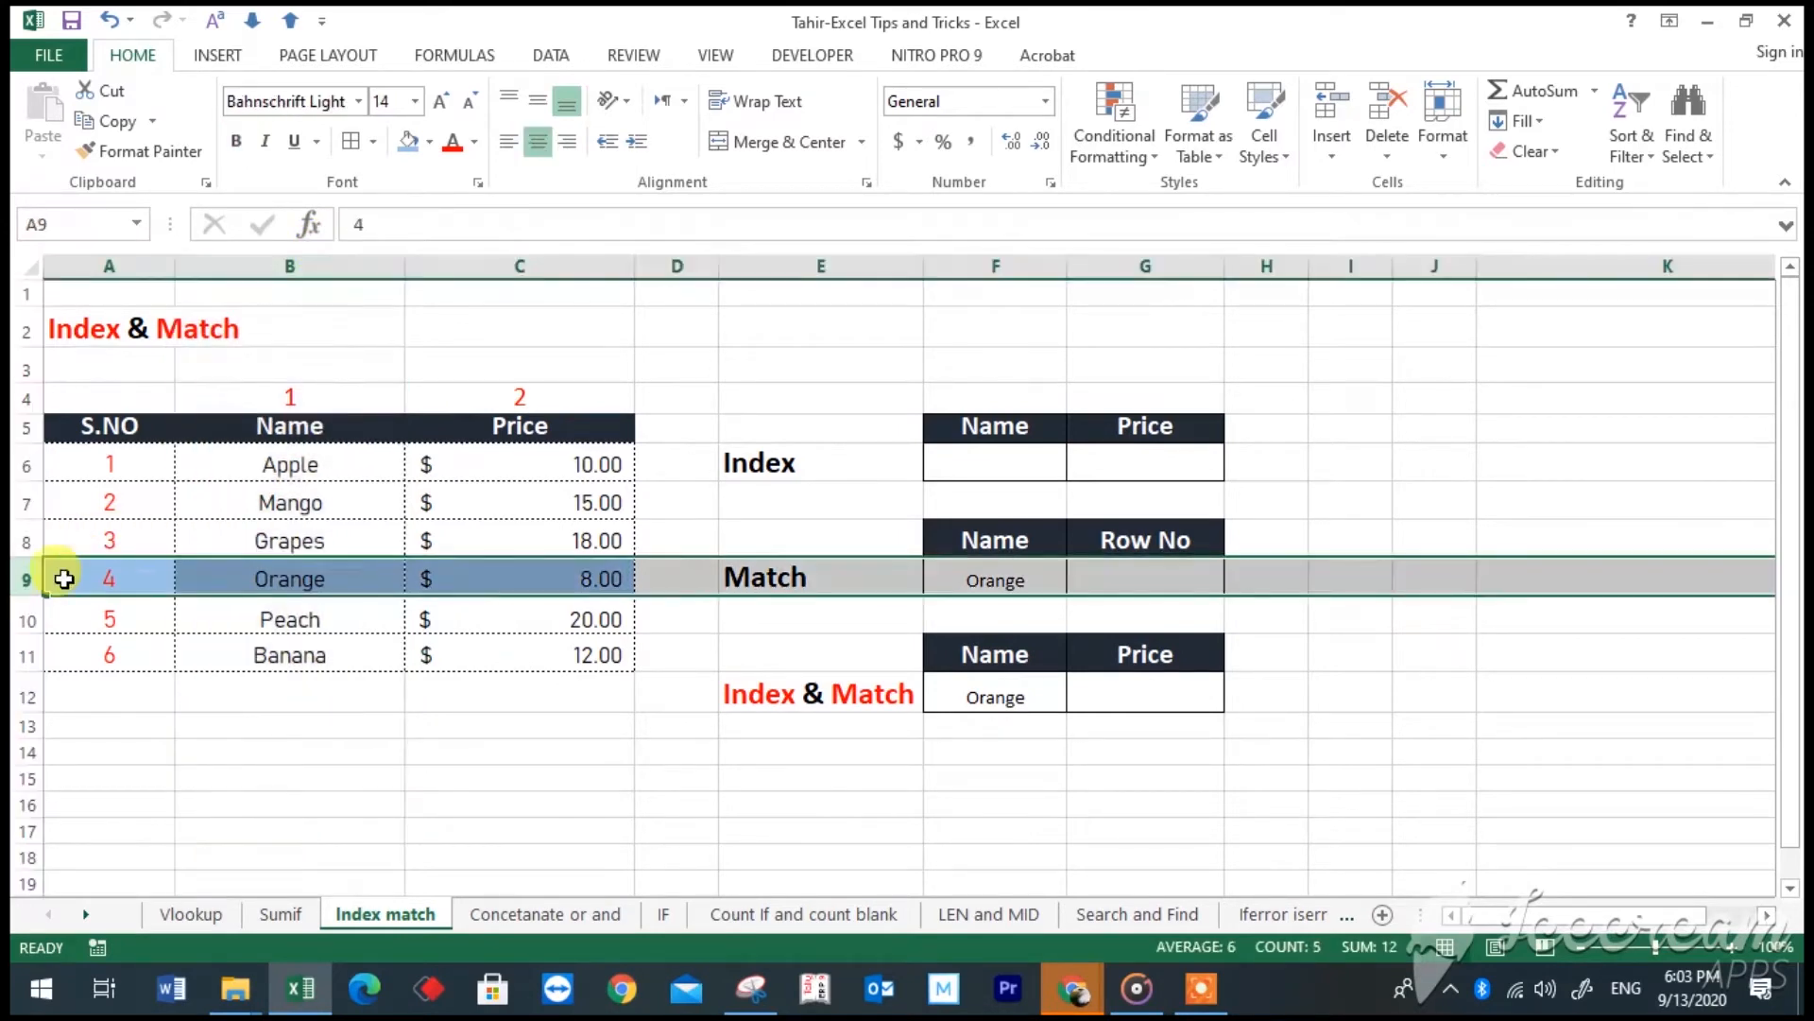
click(116, 579)
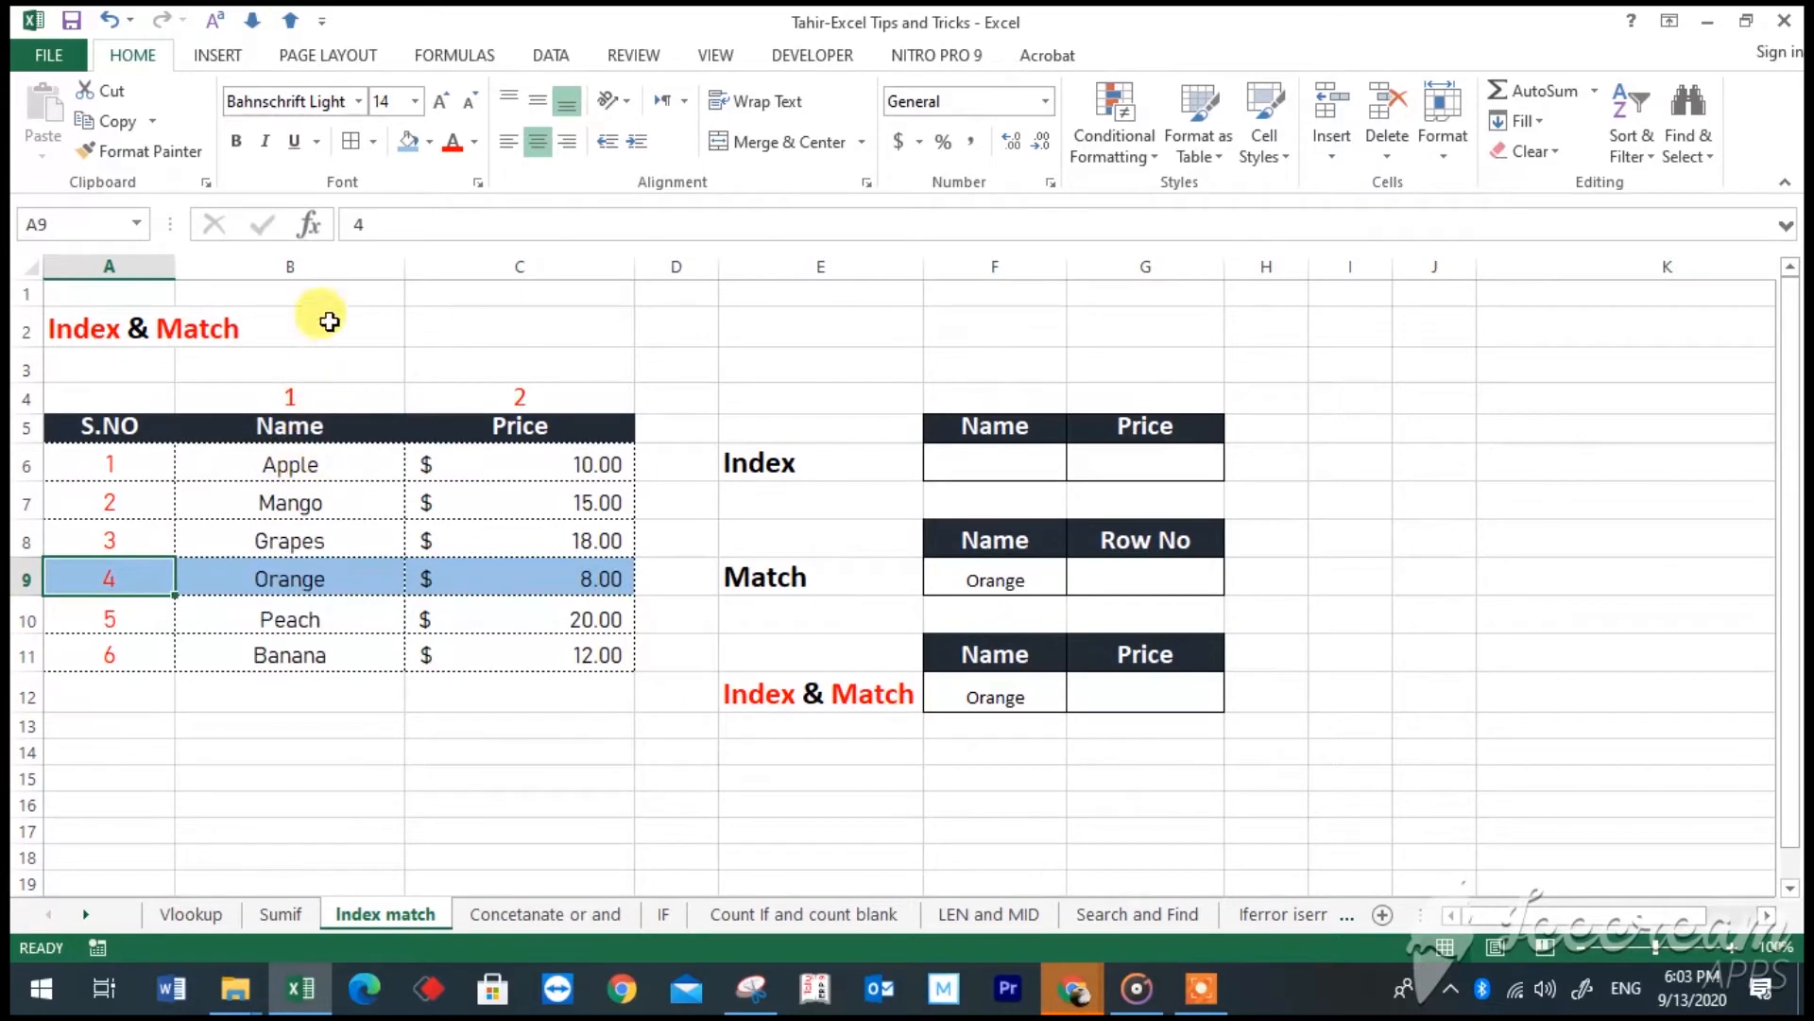
drag(280, 426, 500, 657)
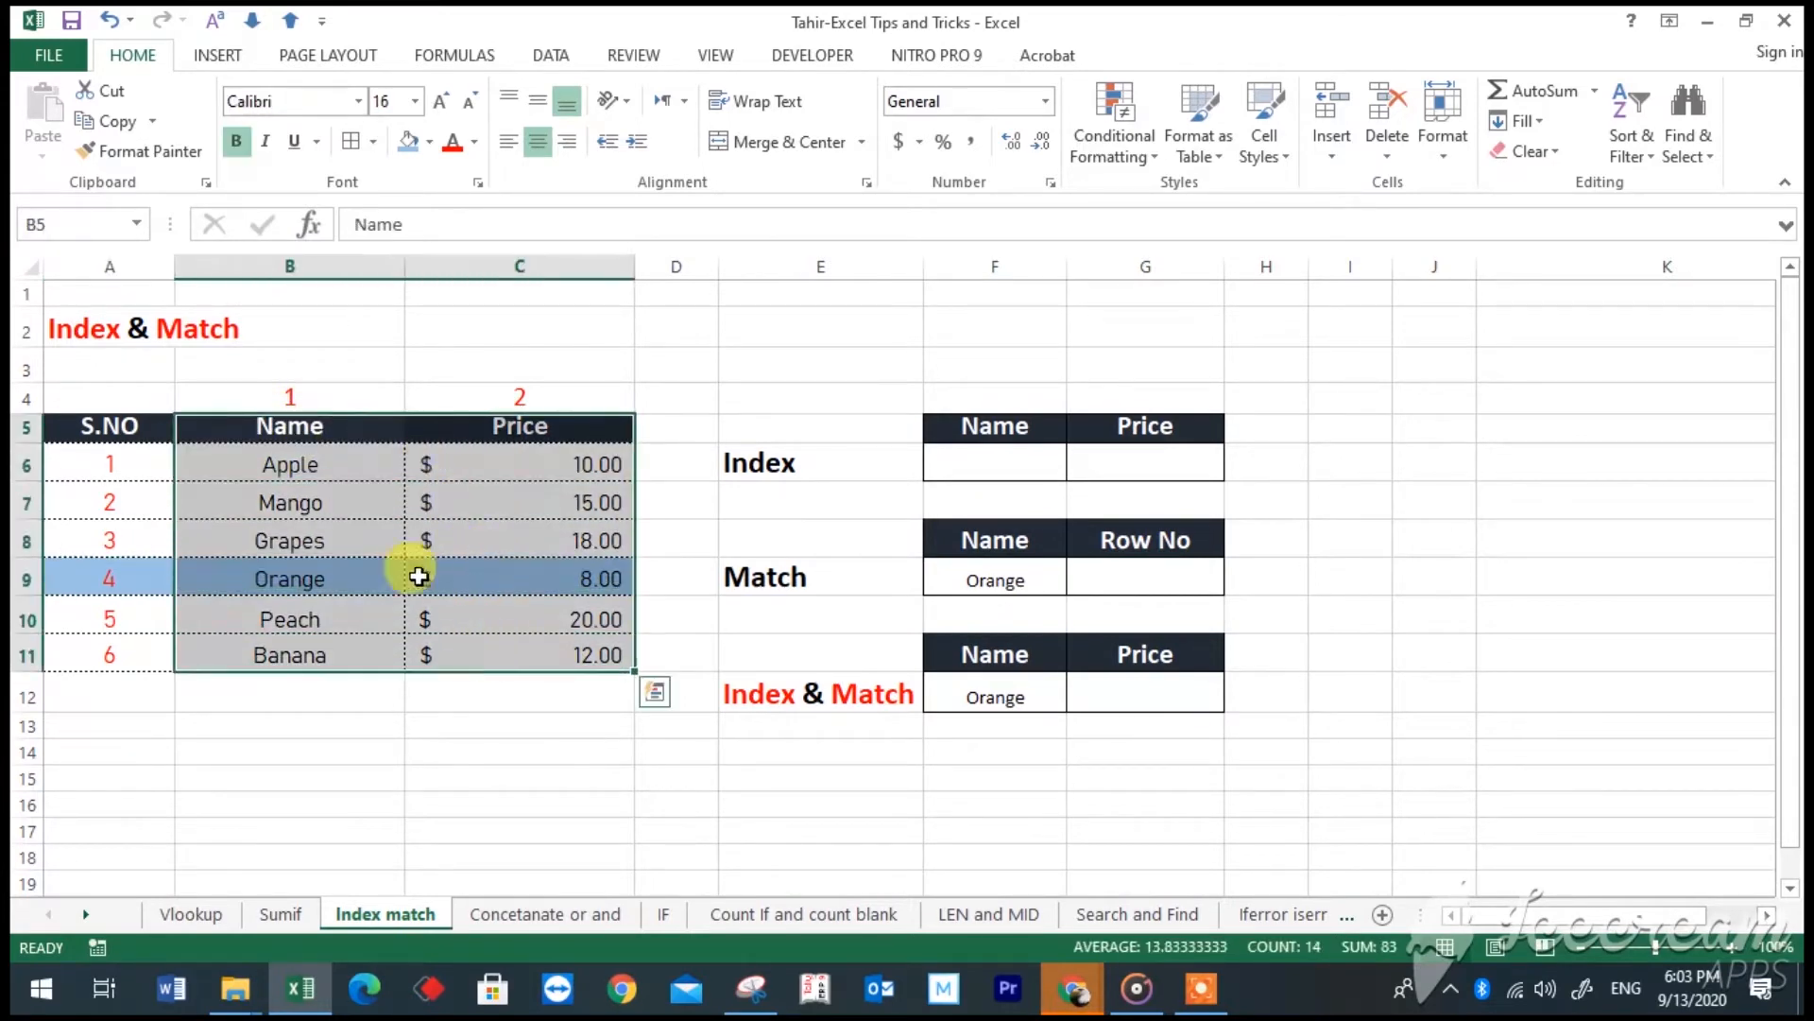
drag(298, 429, 523, 651)
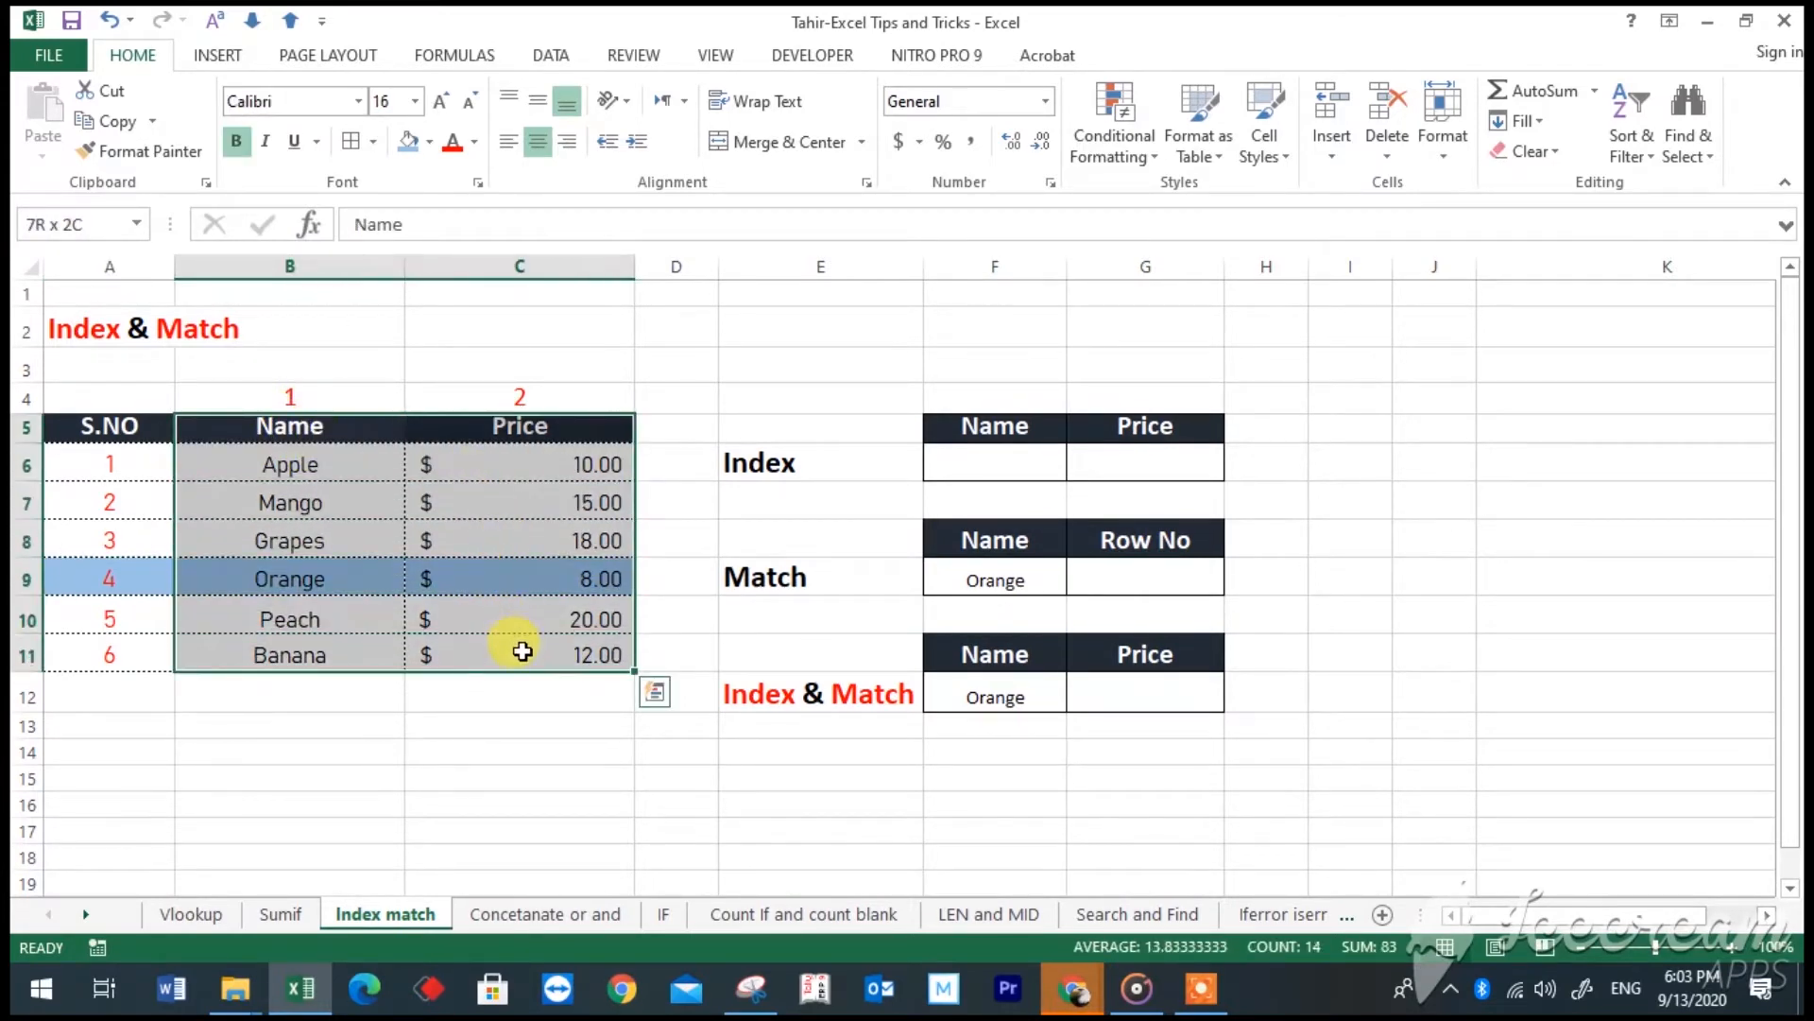
click(109, 572)
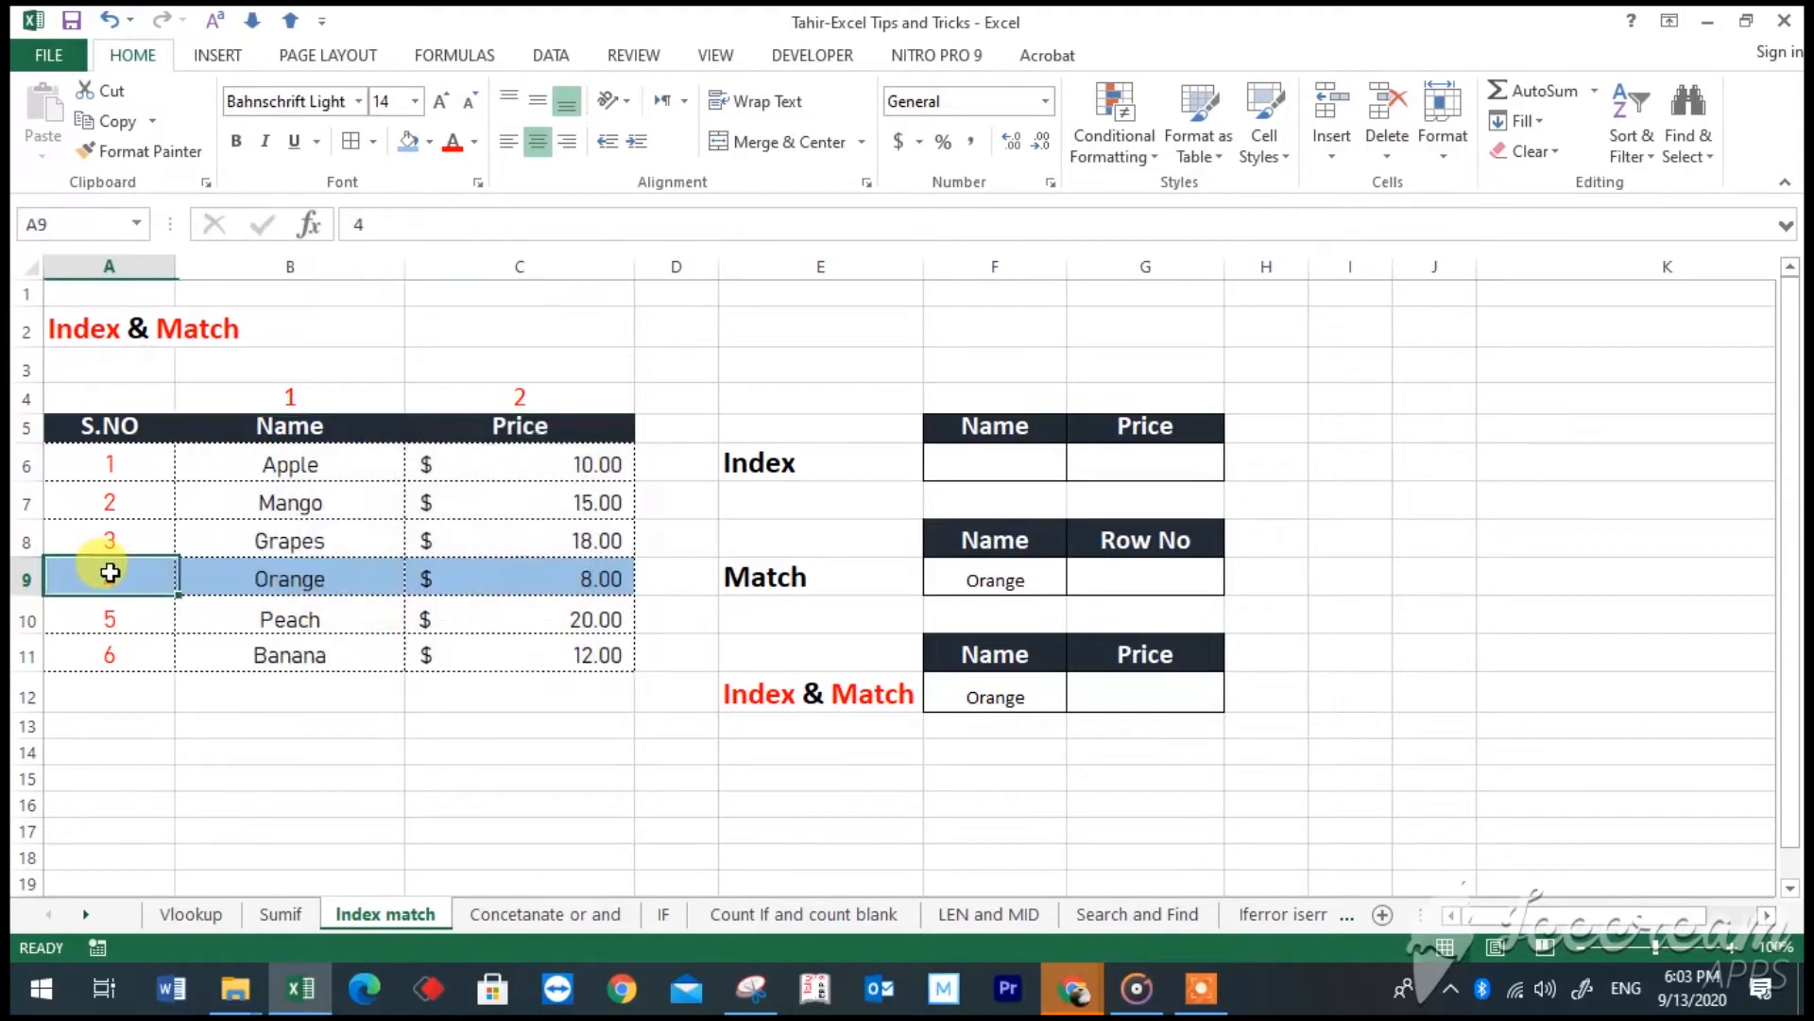
click(494, 397)
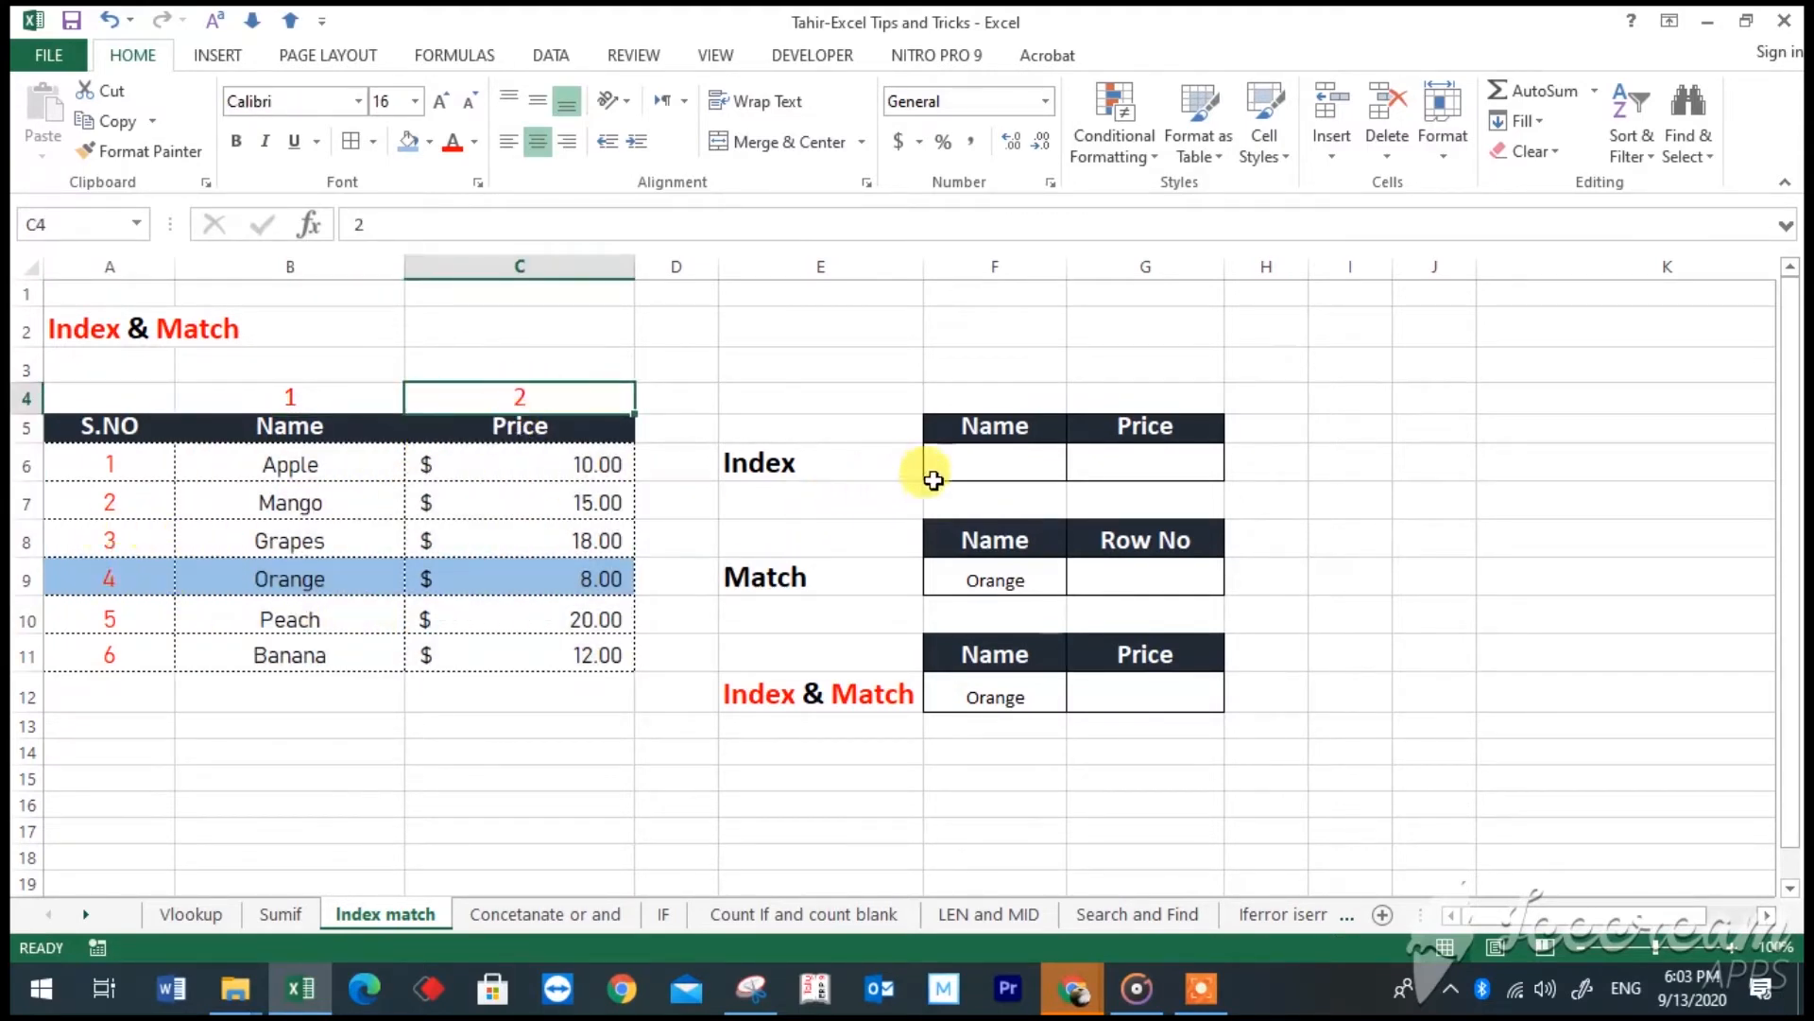
- Enter =INDEX(B6:B11,4) in cell F6 to return the fruit name from the fourth row of the Name list
click(964, 465)
text(=index()
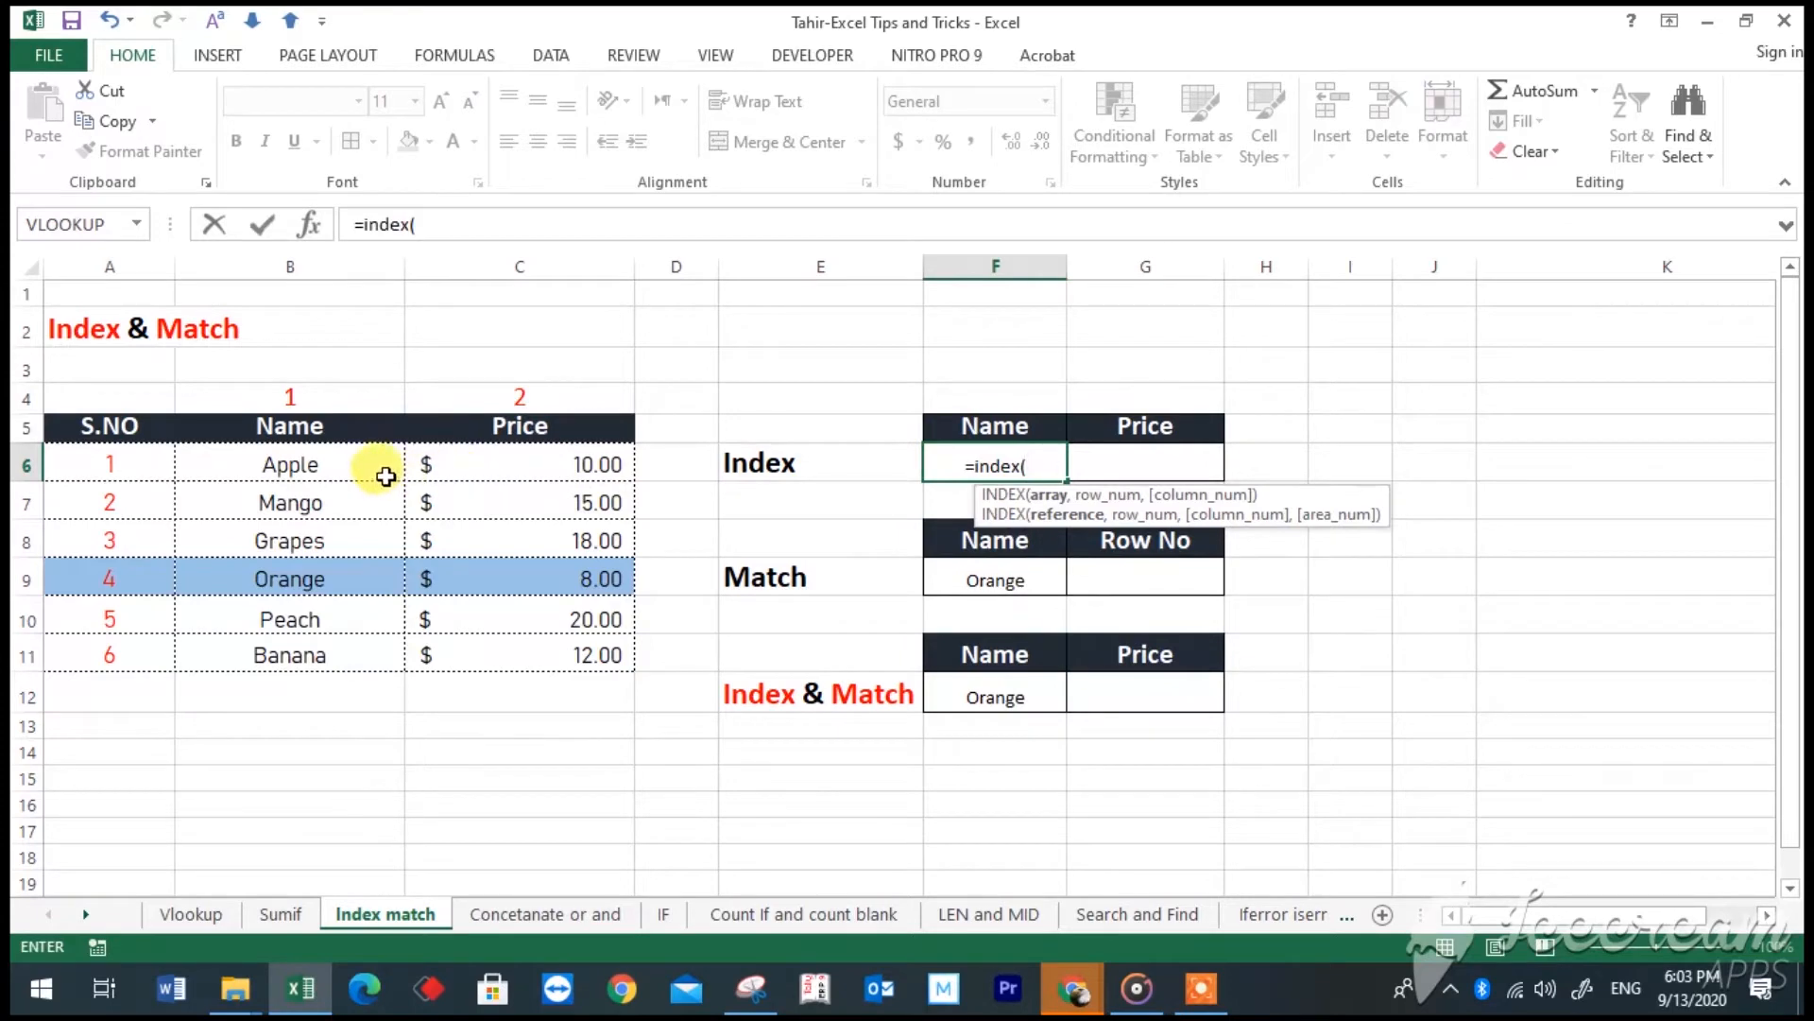
drag(372, 476, 364, 648)
text(,4)
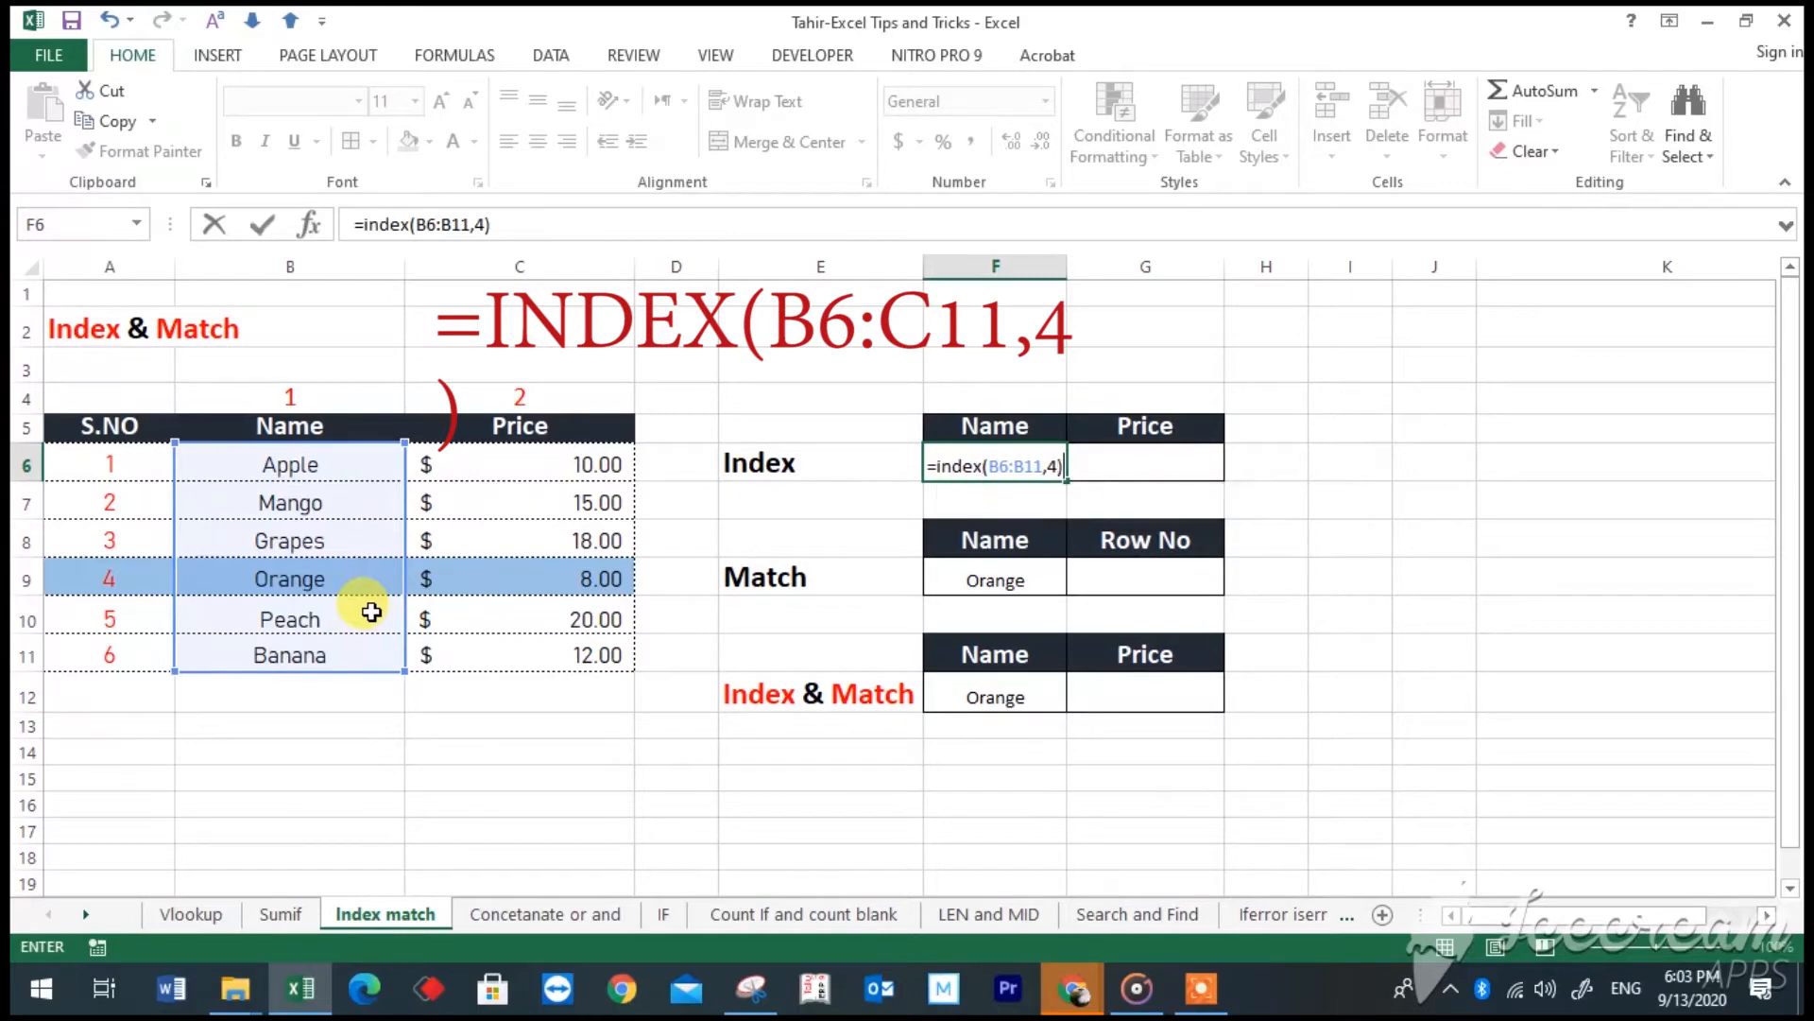
key(Return)
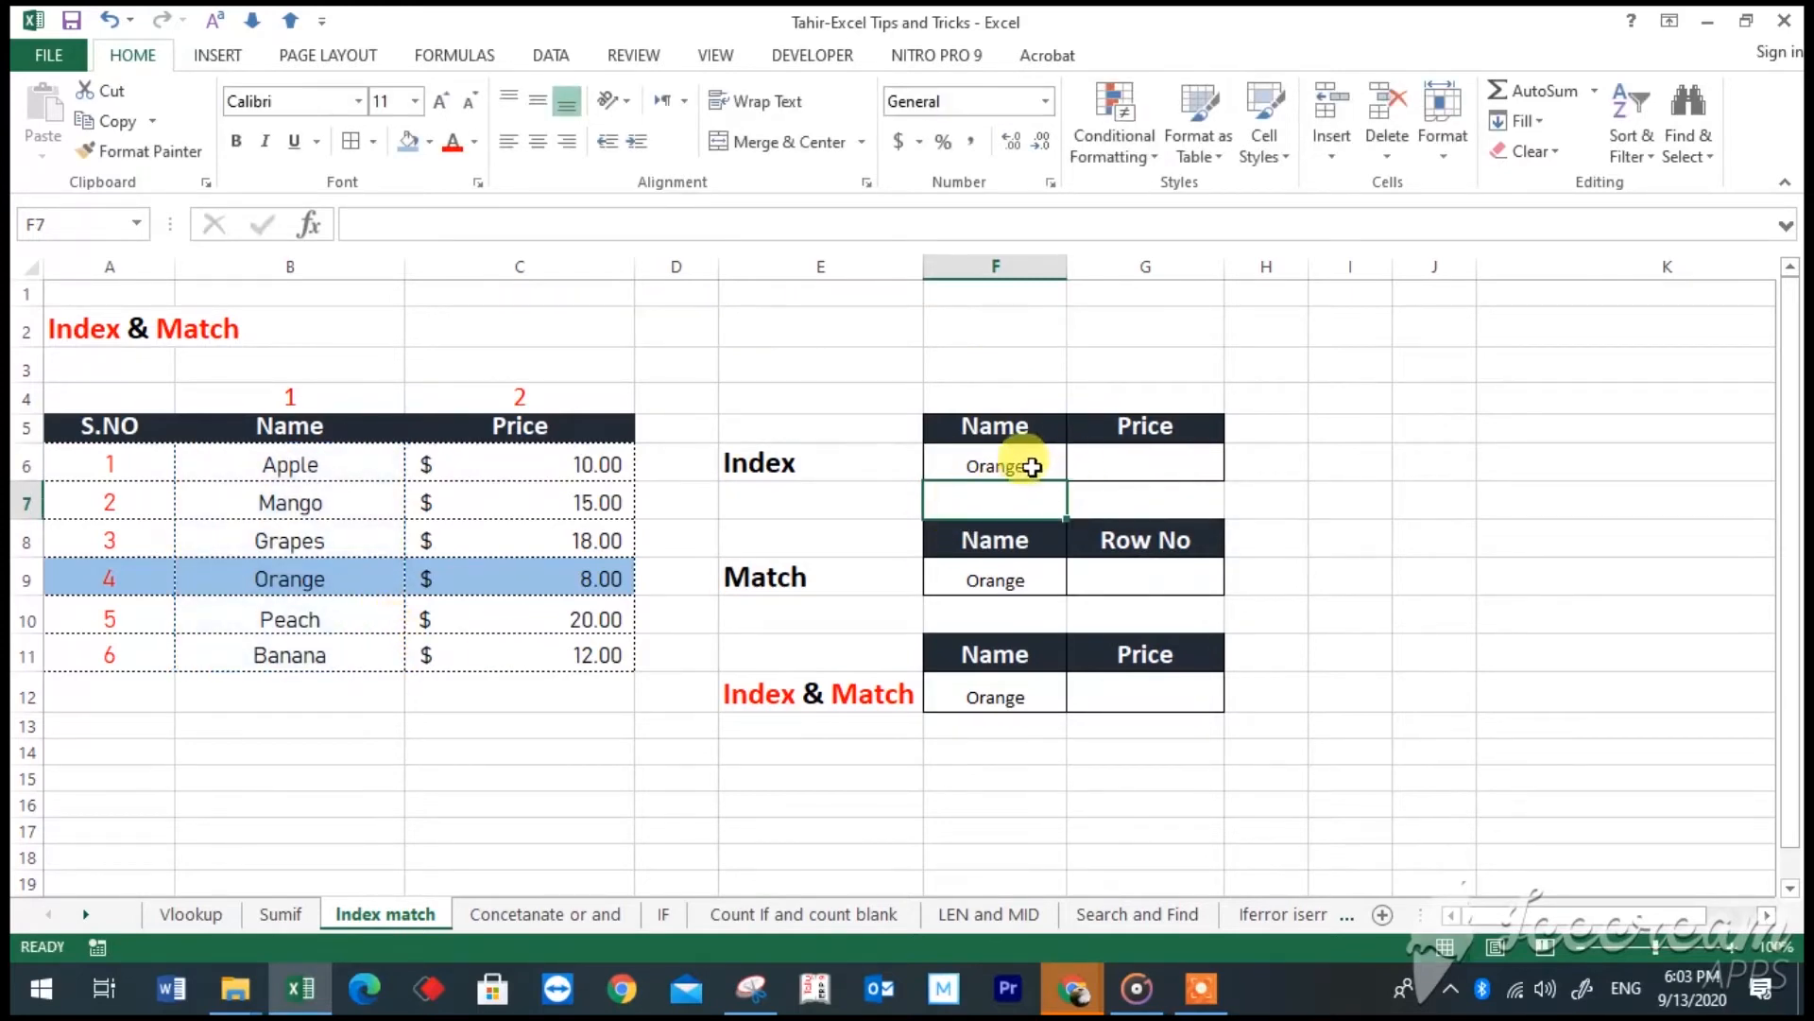
- Enter =INDEX(B6:C11,4,2) in cell G6 to return the price from row 4, column 2 of the table
click(1122, 464)
text(=i)
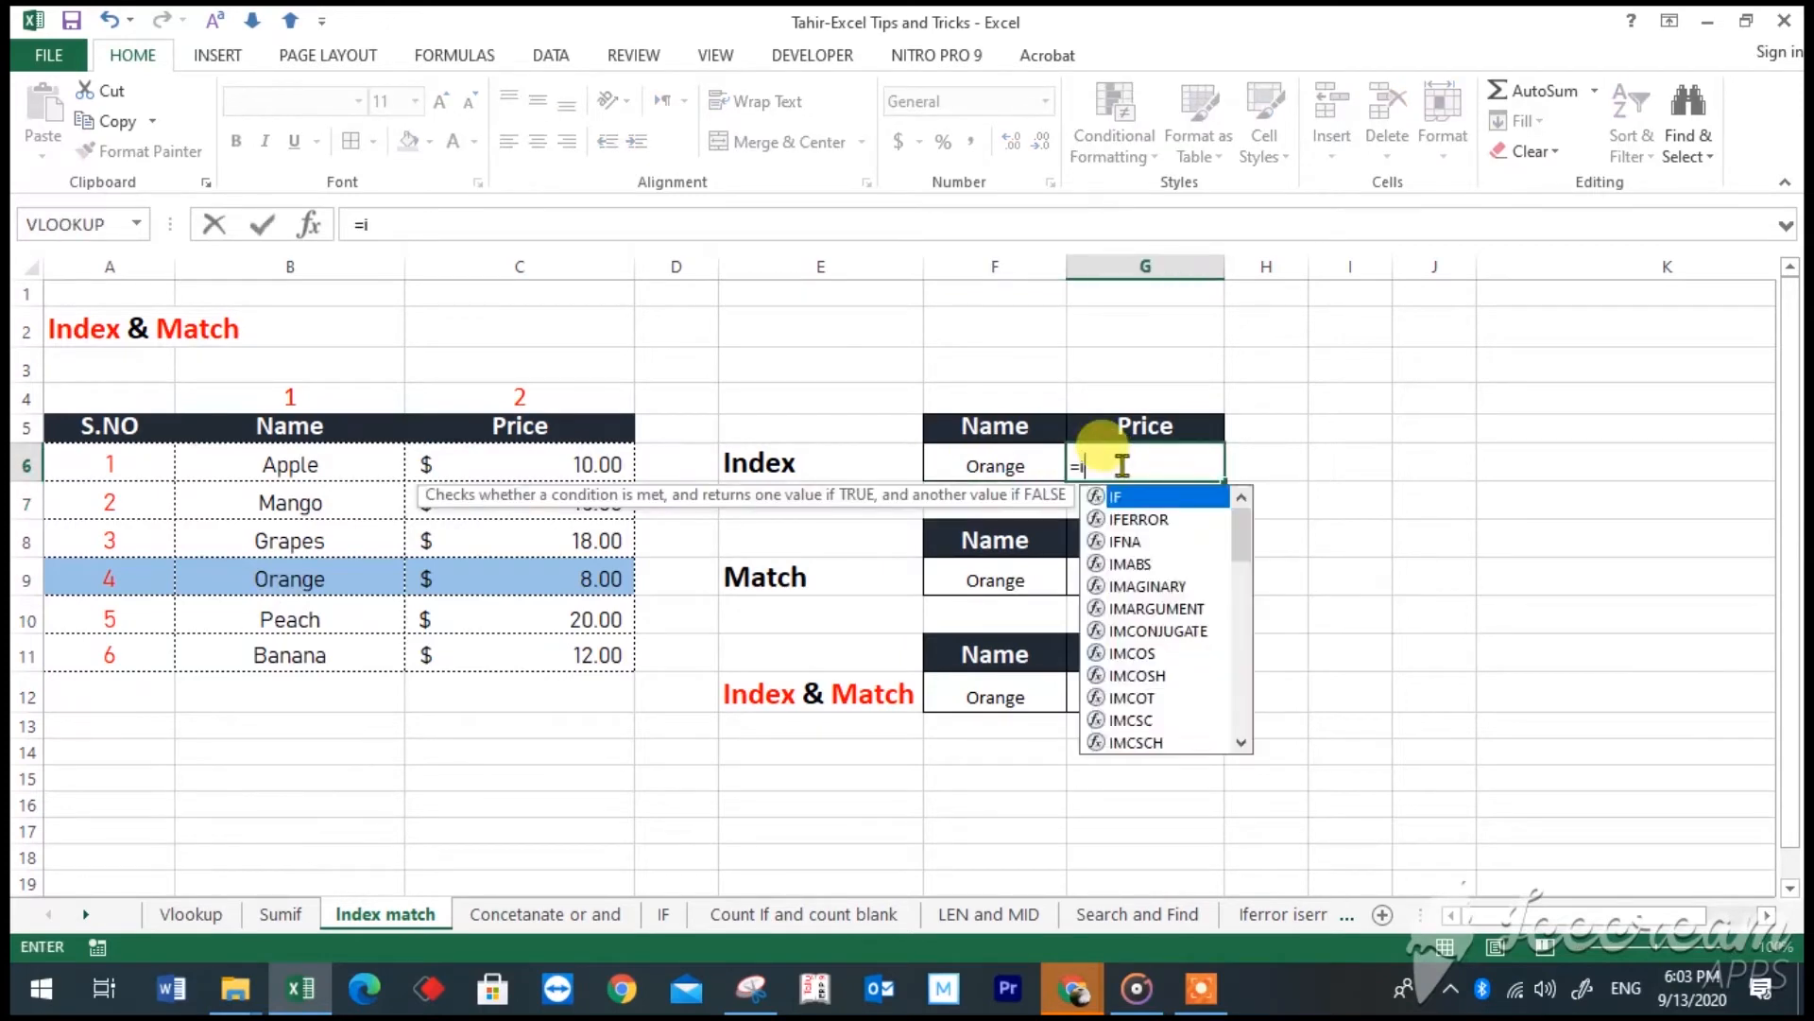
text(ndex()
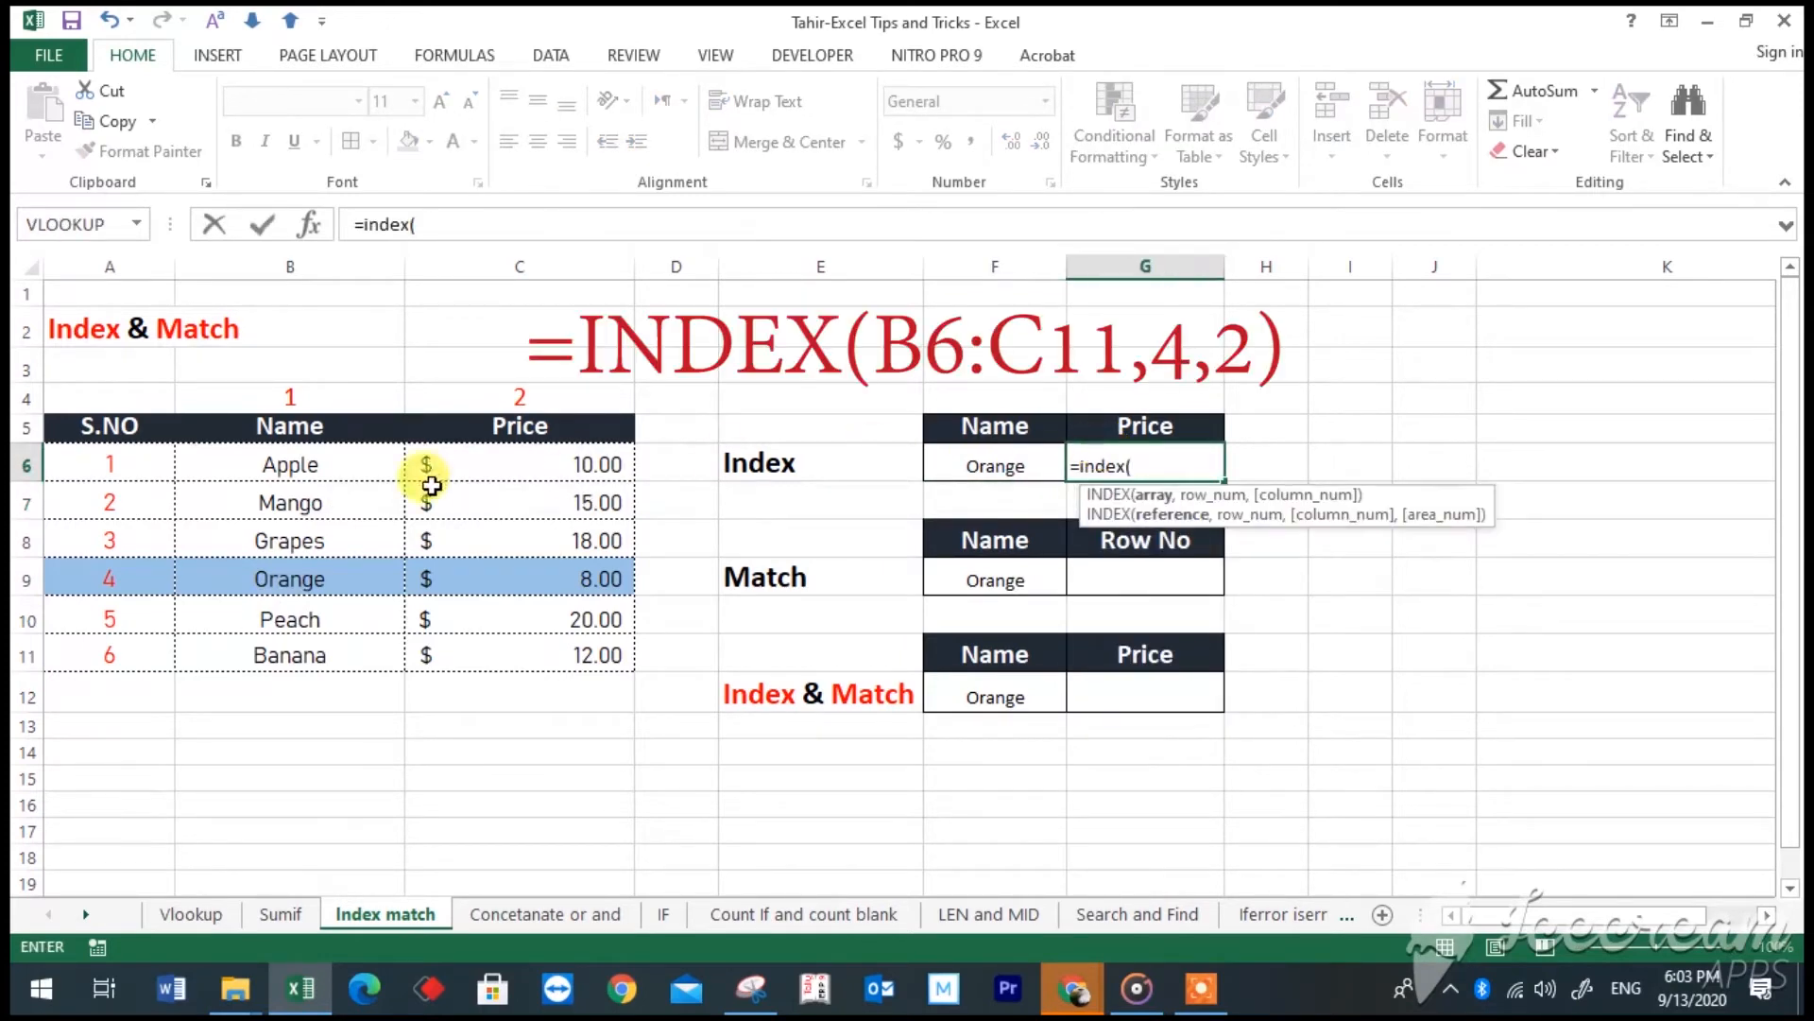
click(395, 472)
drag(395, 472, 506, 636)
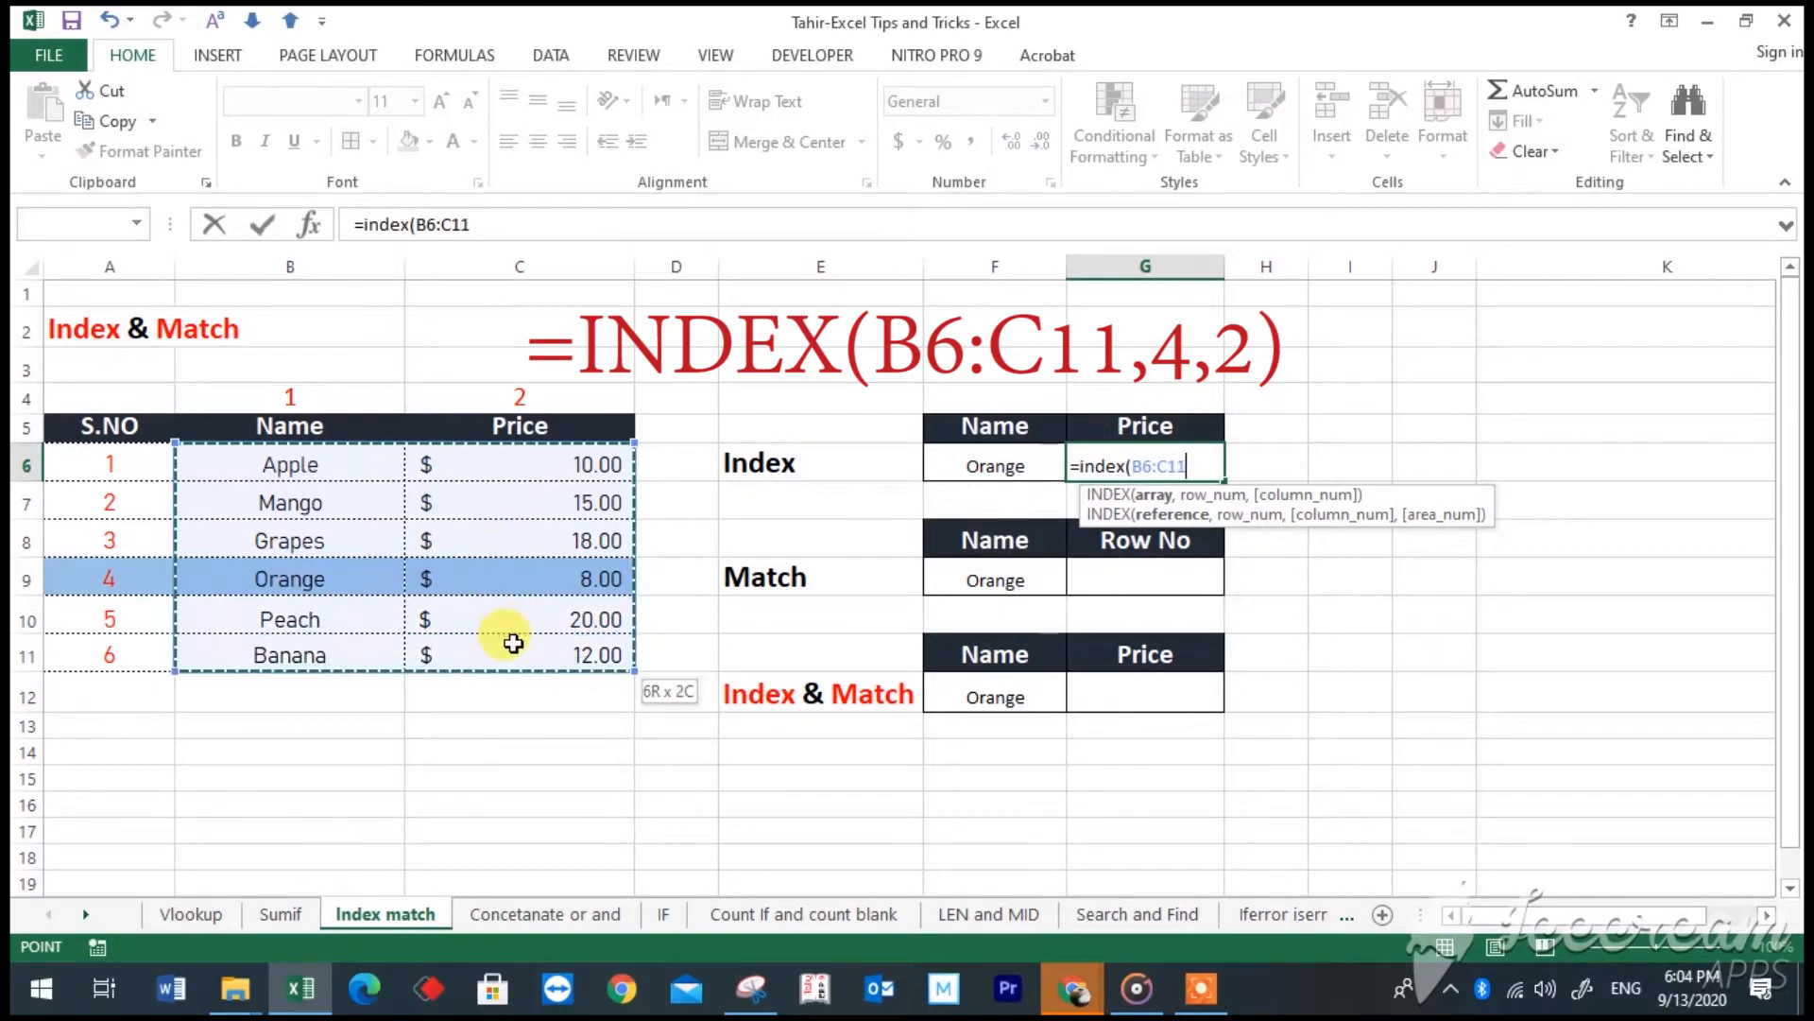
text(,4,2)
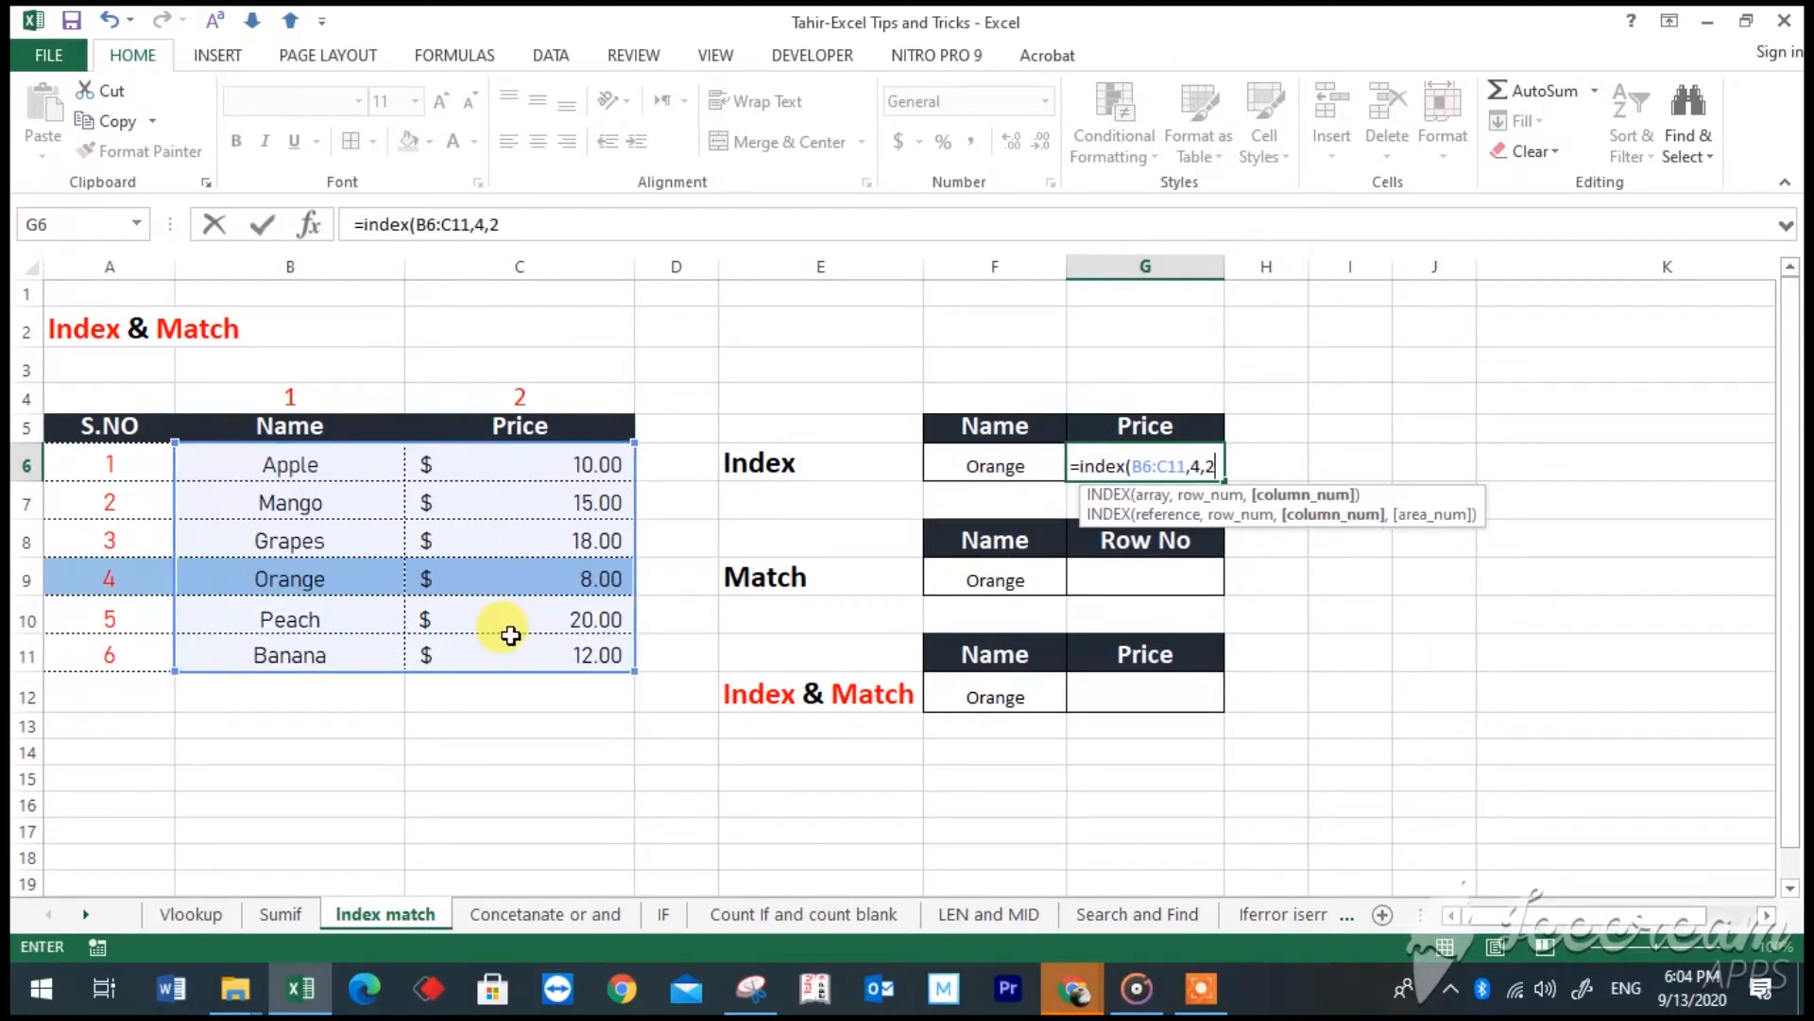
key(Return)
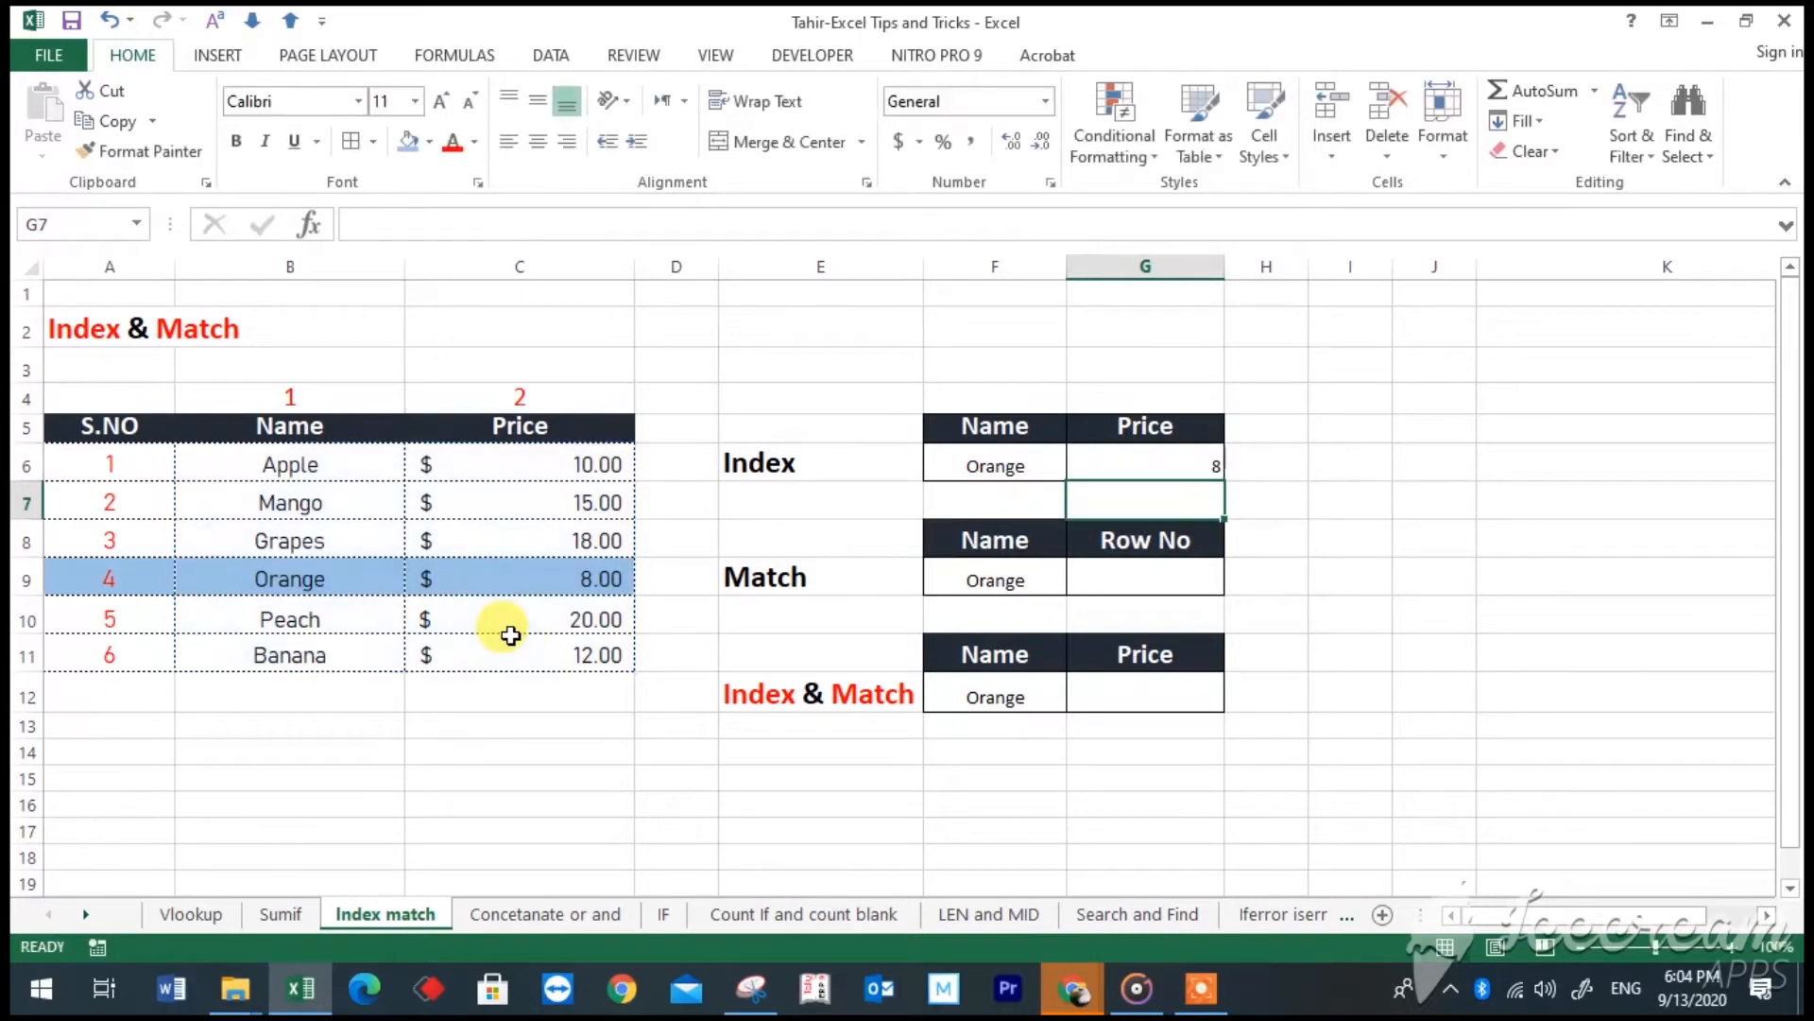
- Compare the INDEX price formula in G6 with the Orange row's serial number, the Price column's number and the Orange price
click(173, 574)
click(526, 392)
click(567, 575)
click(1185, 467)
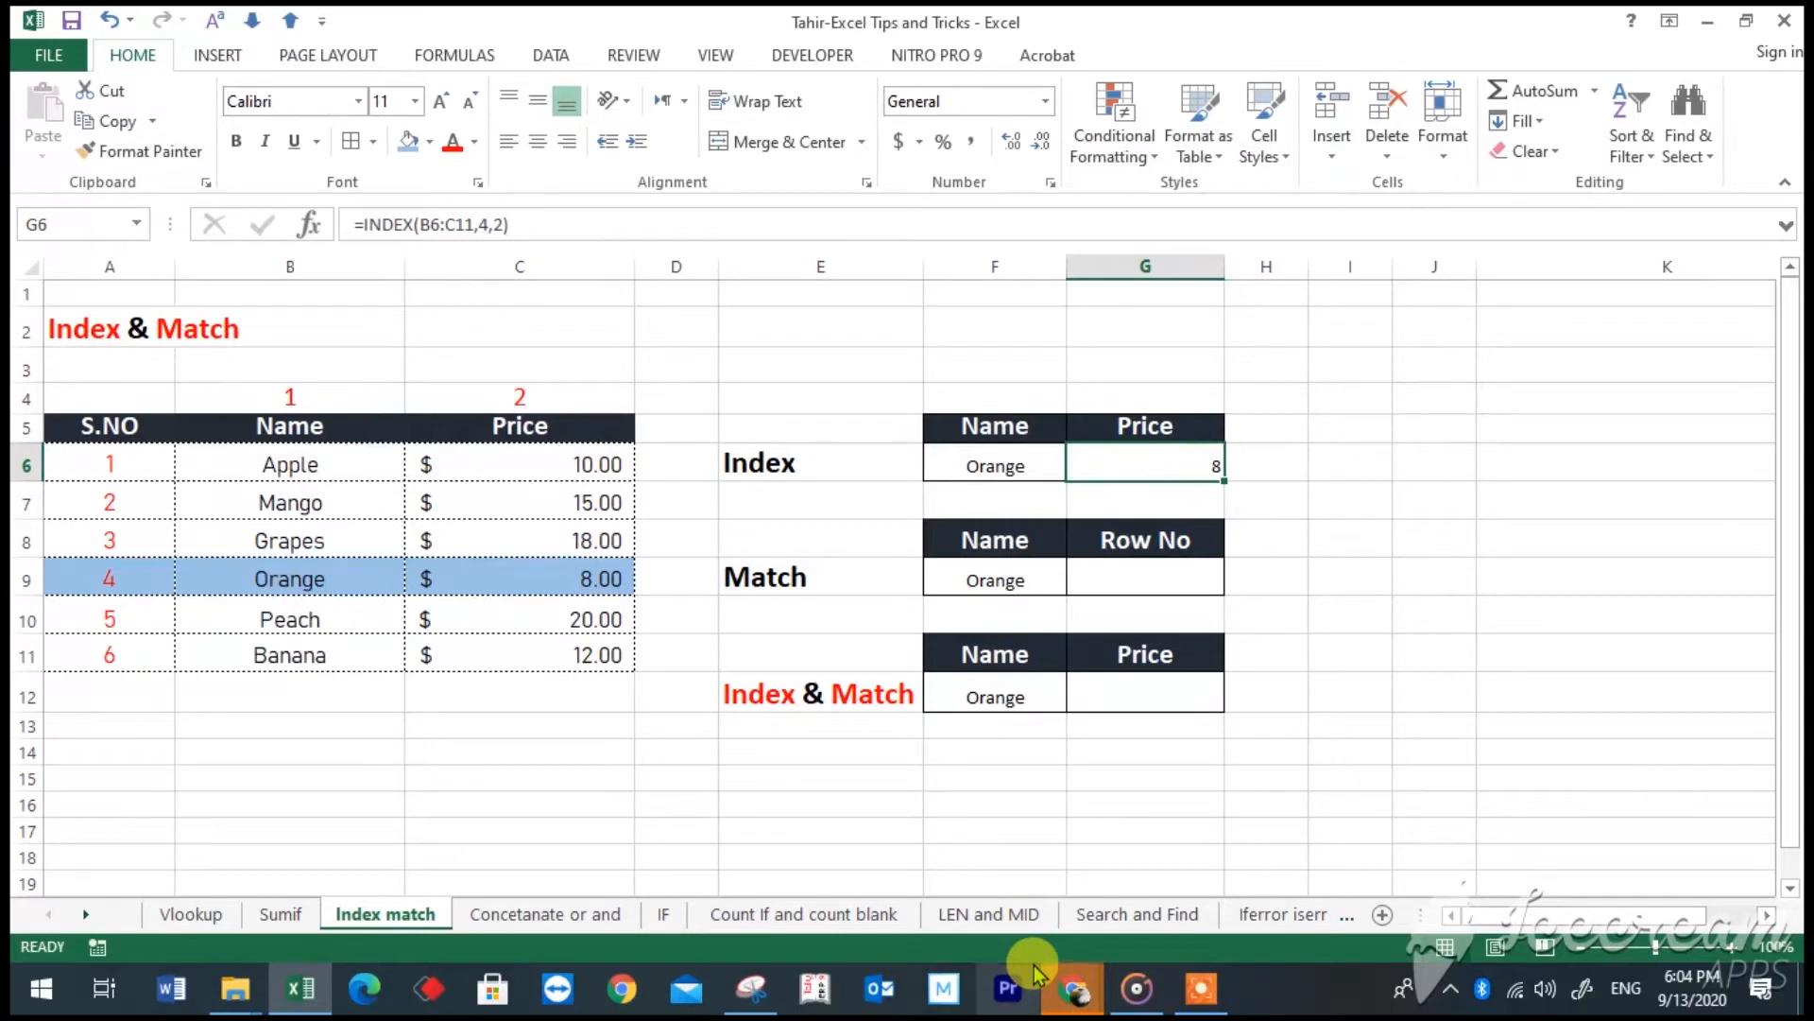
click(751, 588)
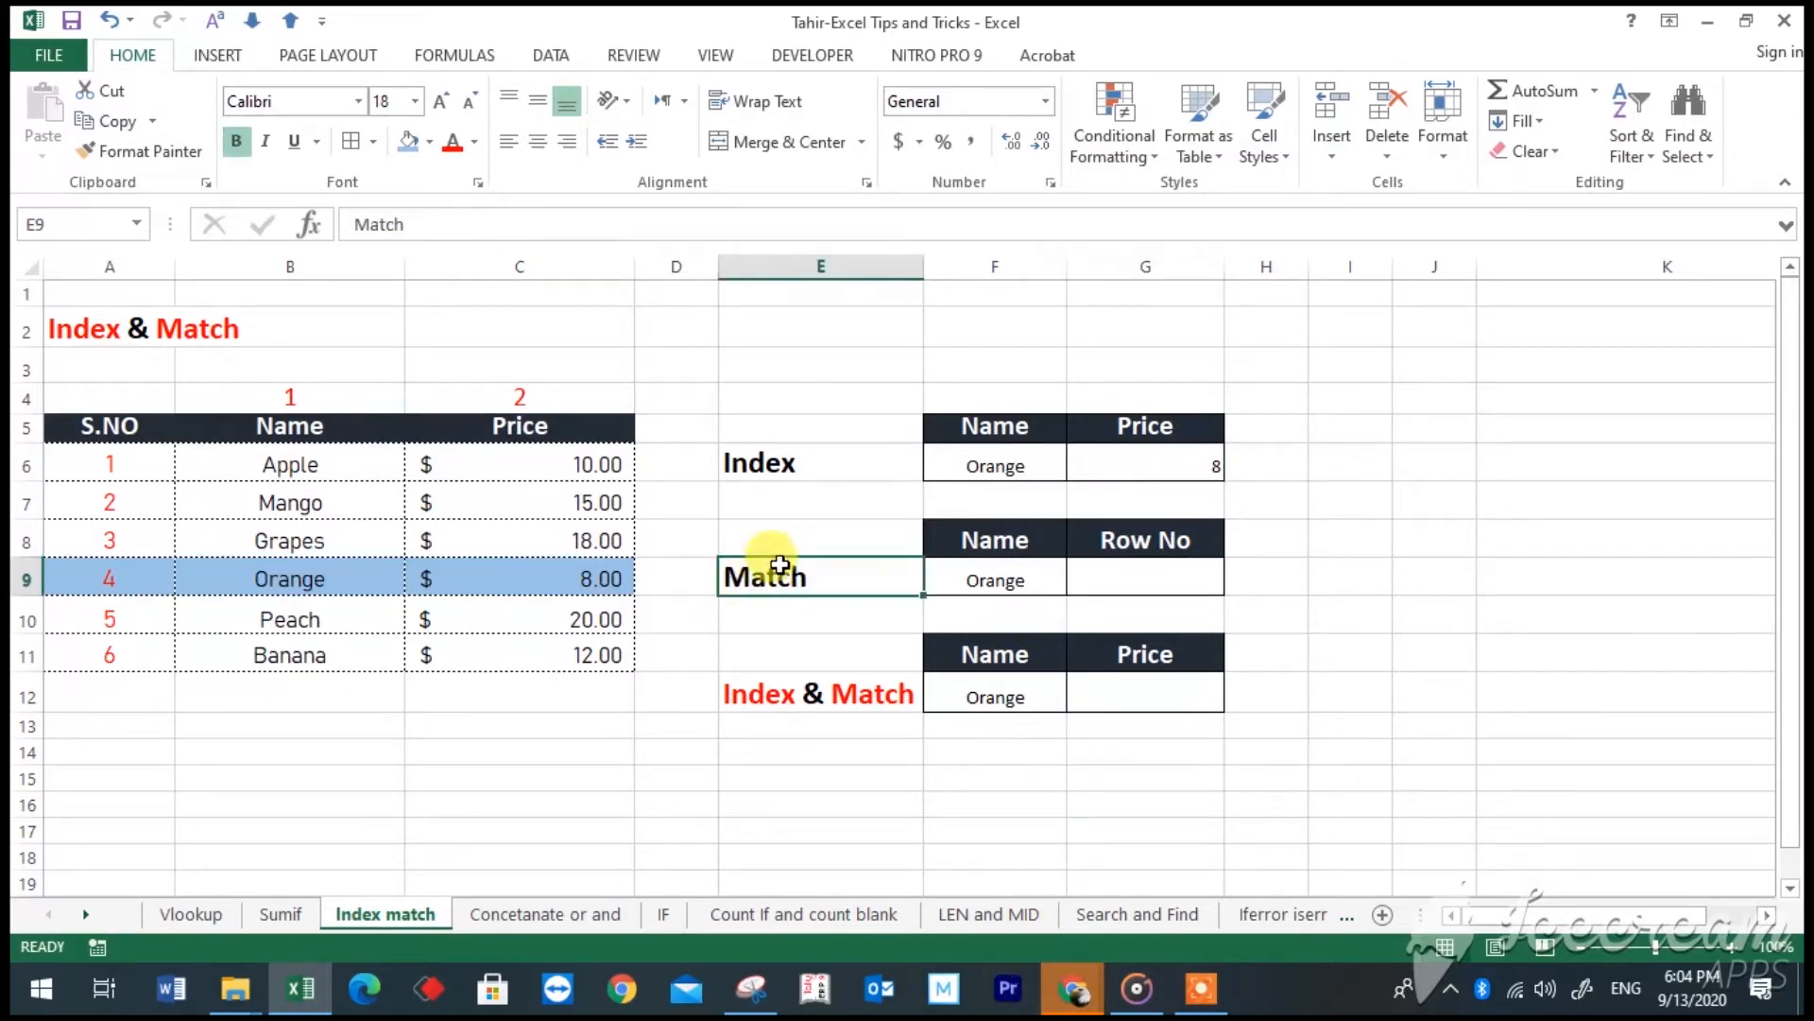
click(92, 588)
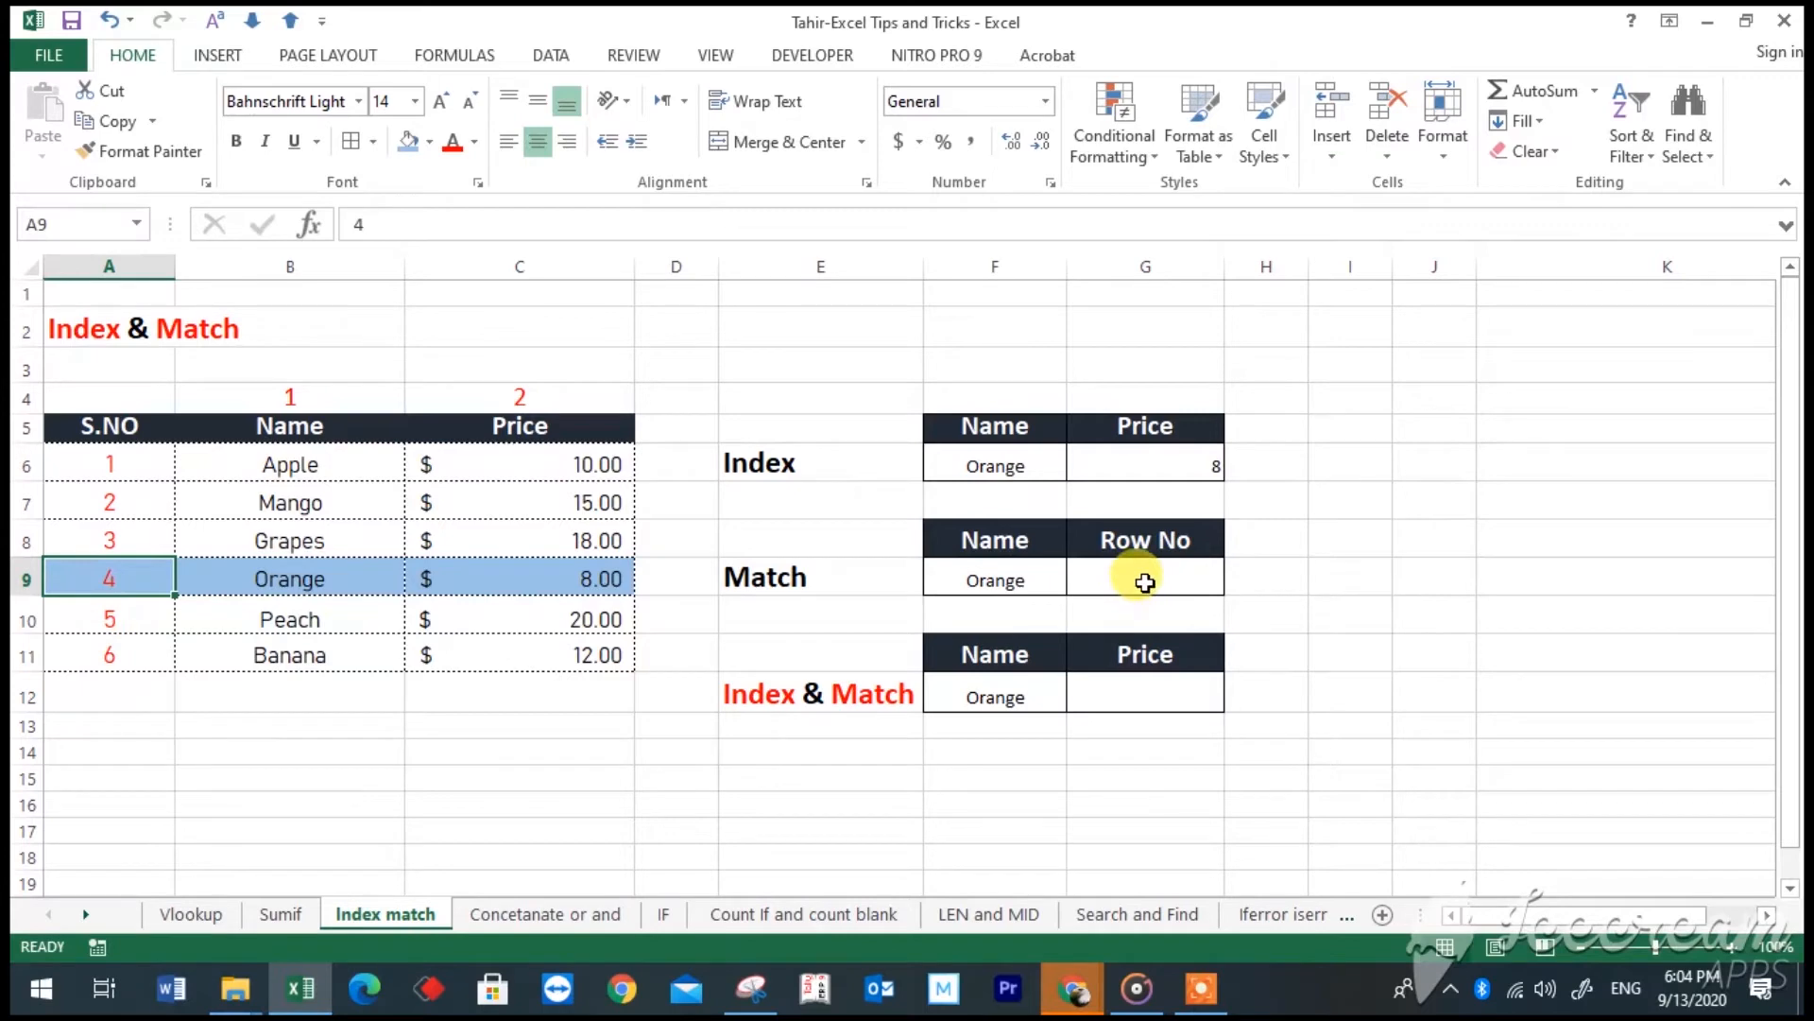
click(521, 395)
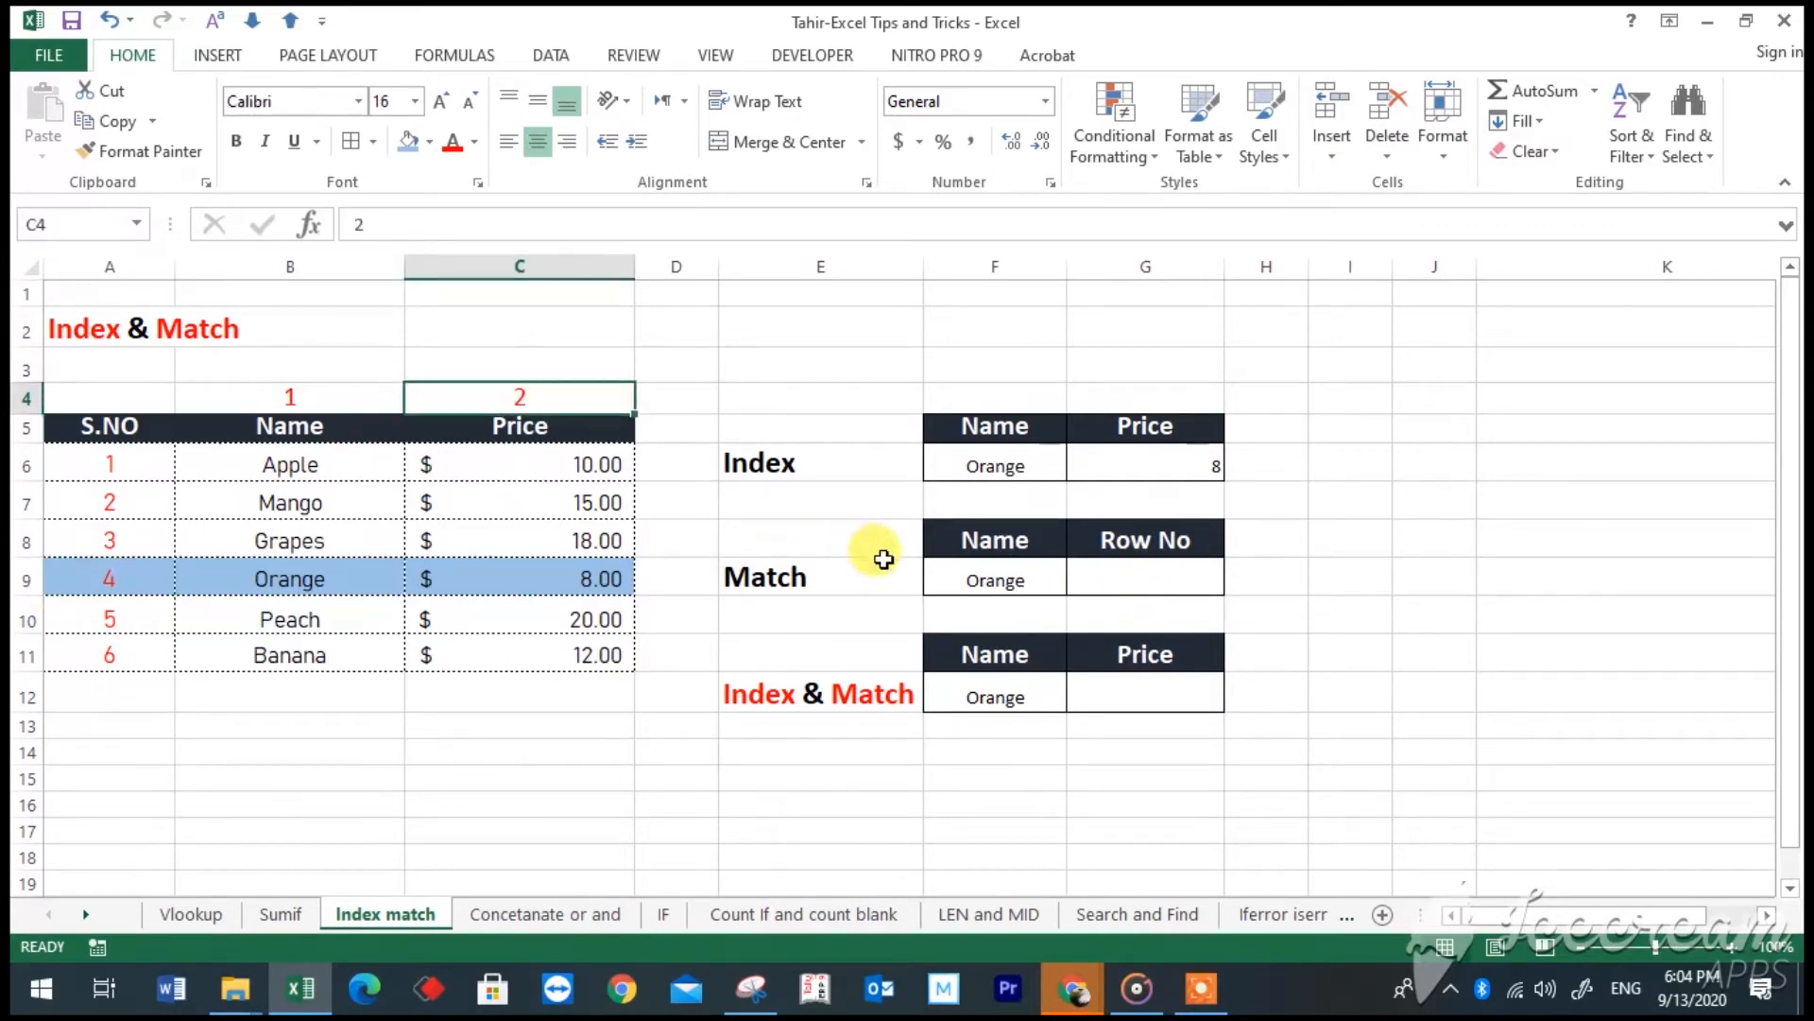
- Enter =MATCH("orange",B6:B11,0) in cell G9 to return Orange's row number within the Name list
click(1110, 585)
text(=)
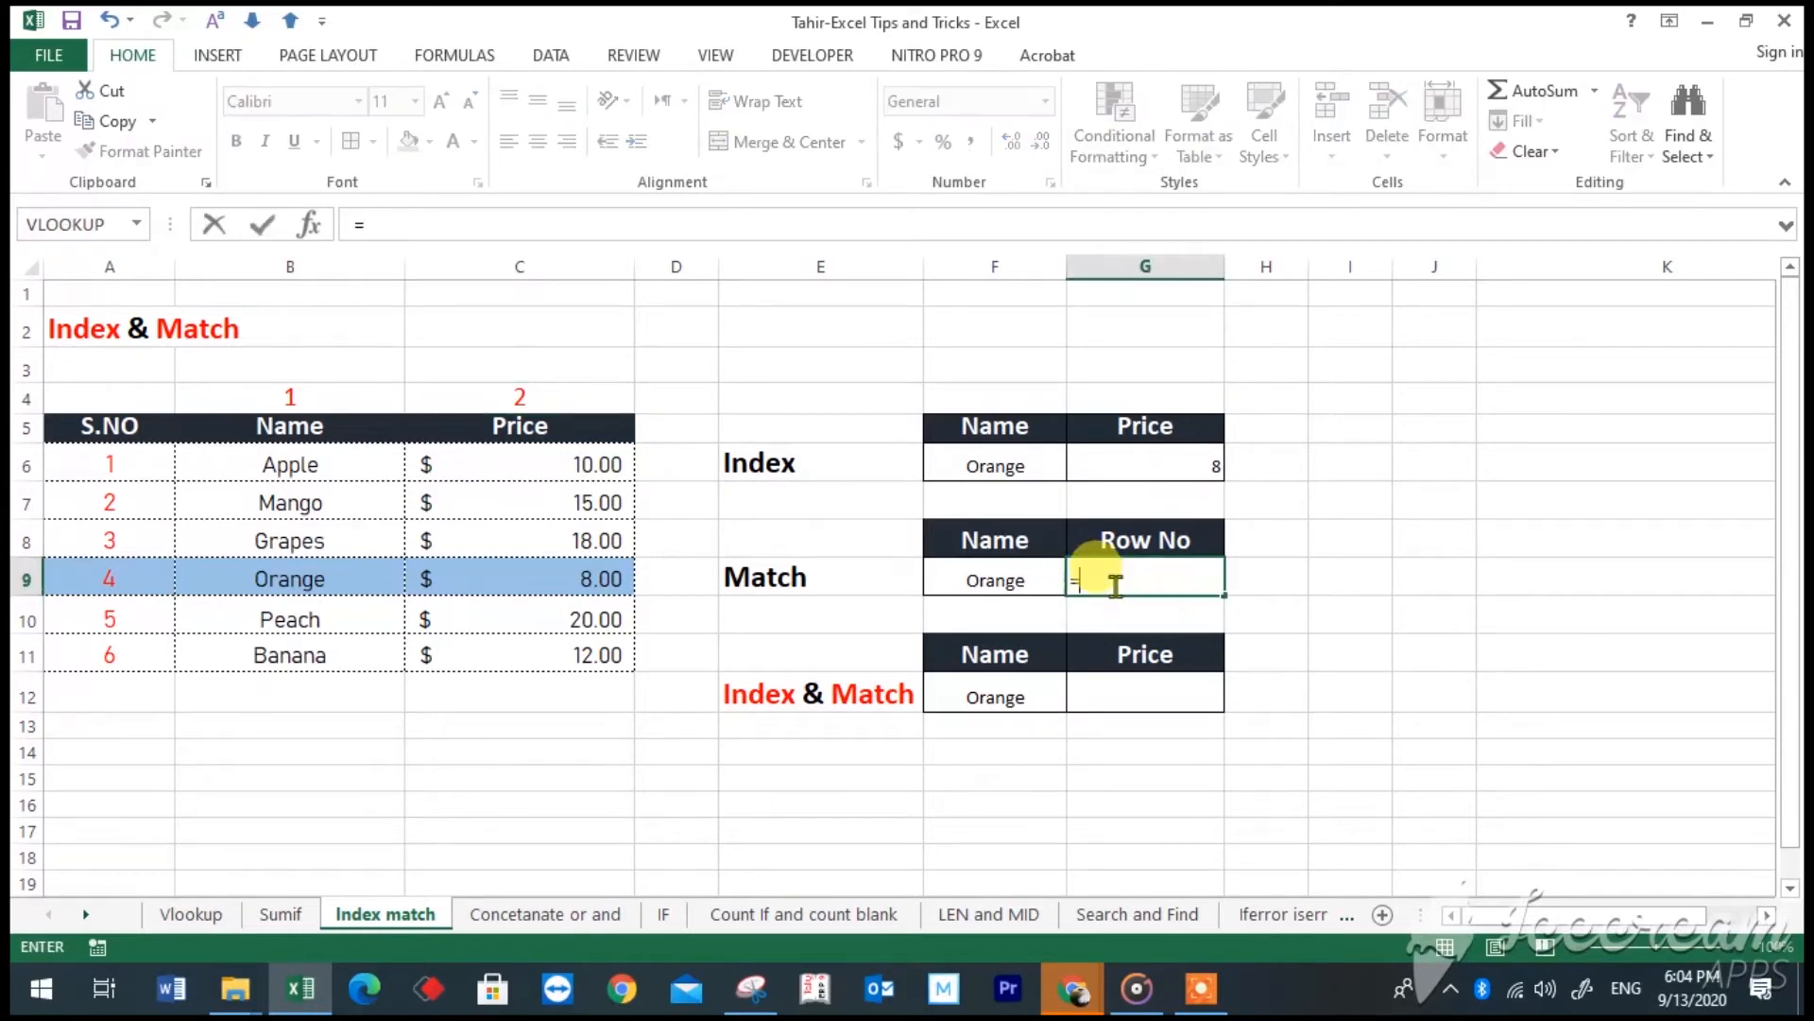
text(match()
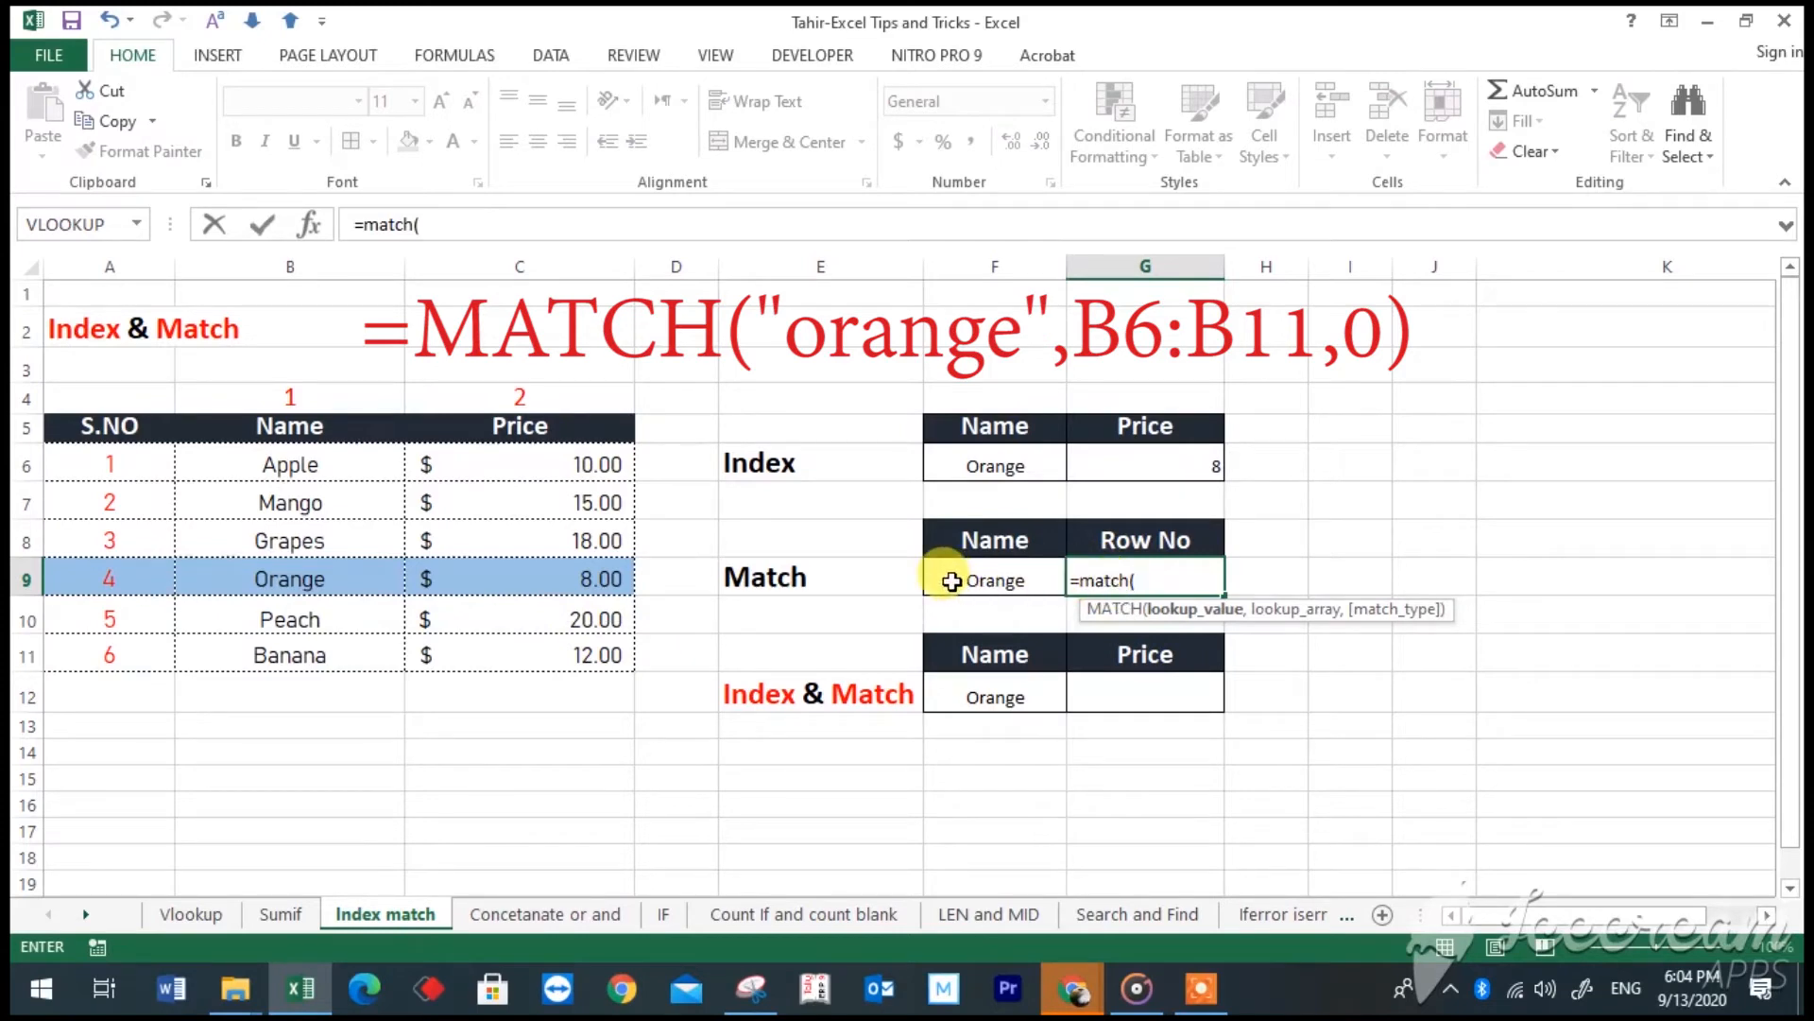
text("orange)
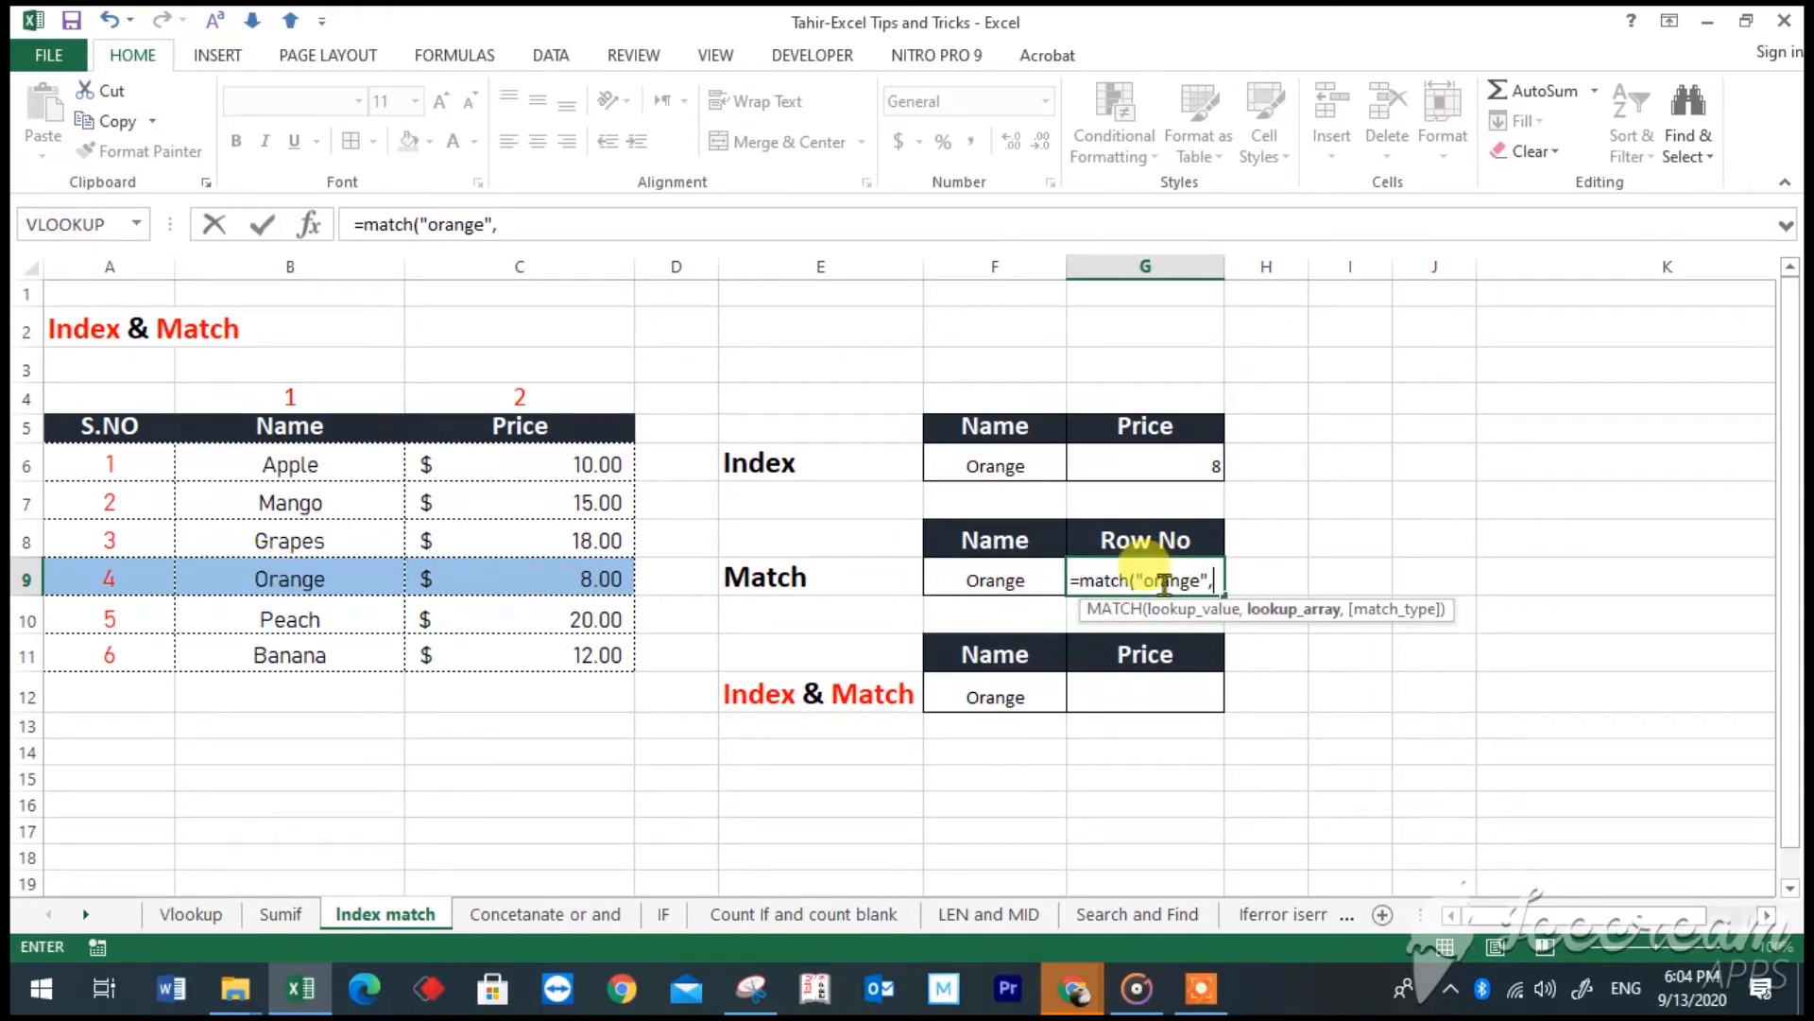
text(",)
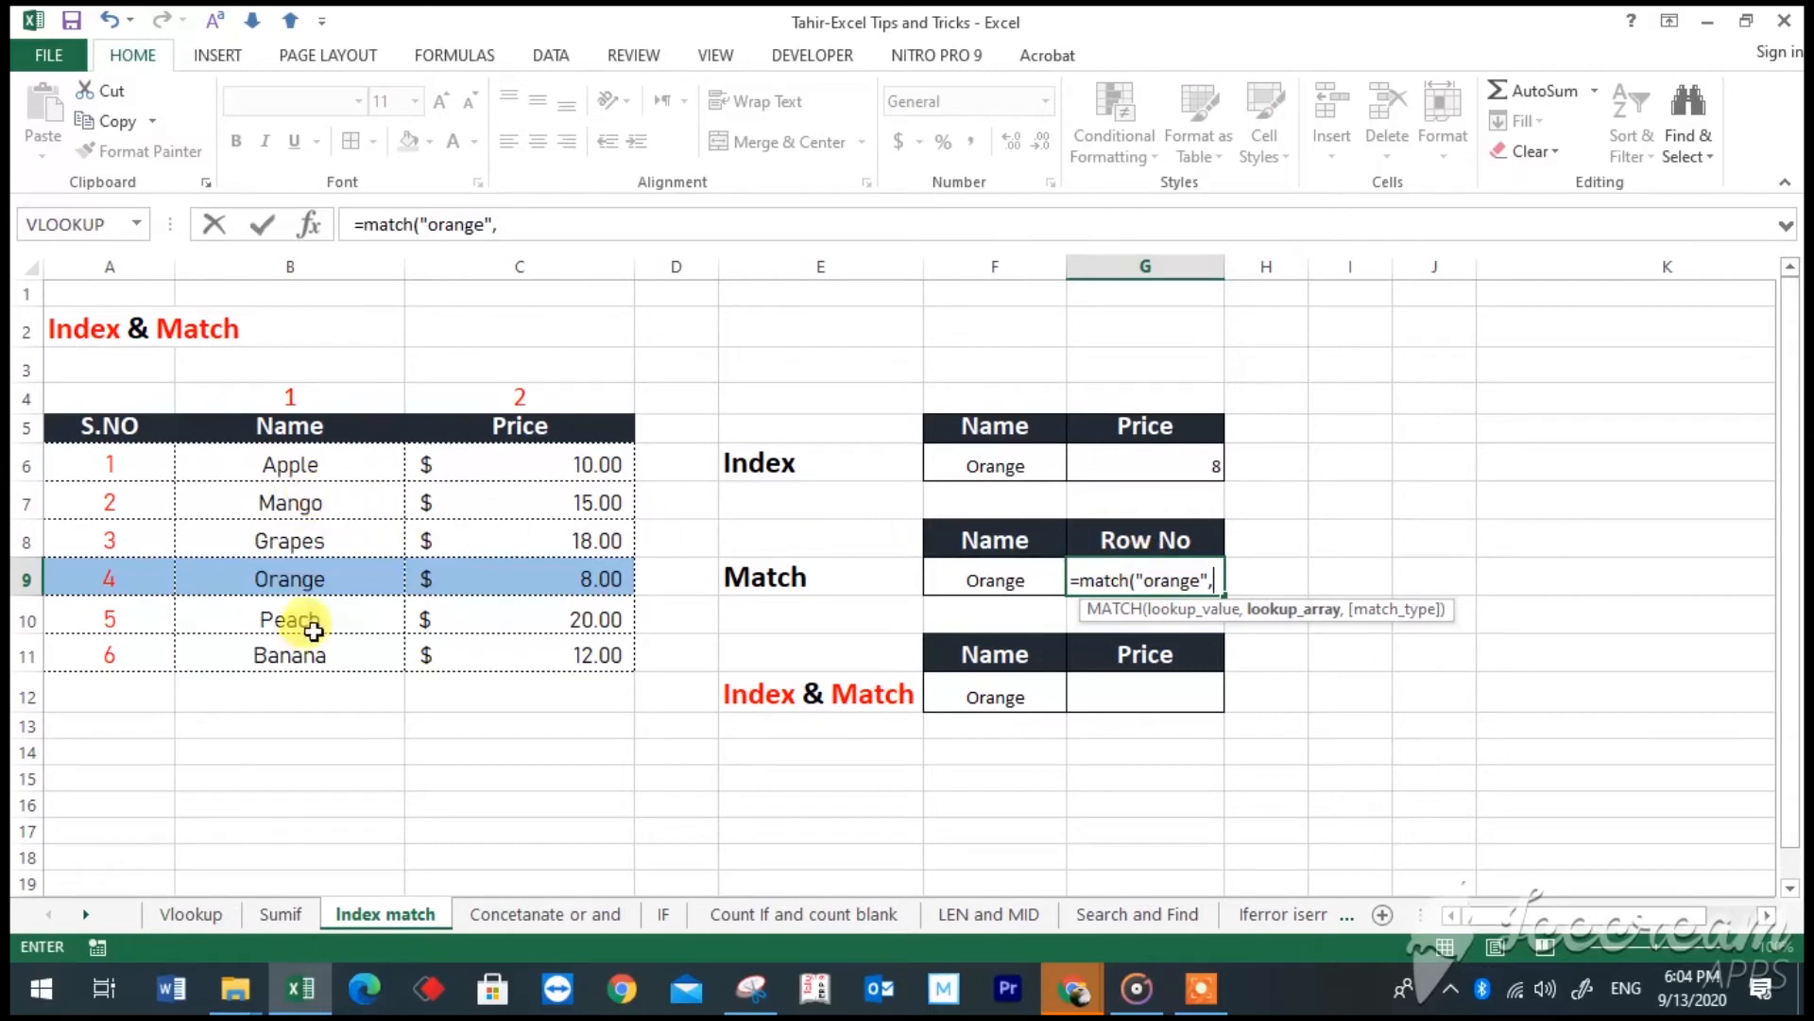
drag(293, 468, 326, 645)
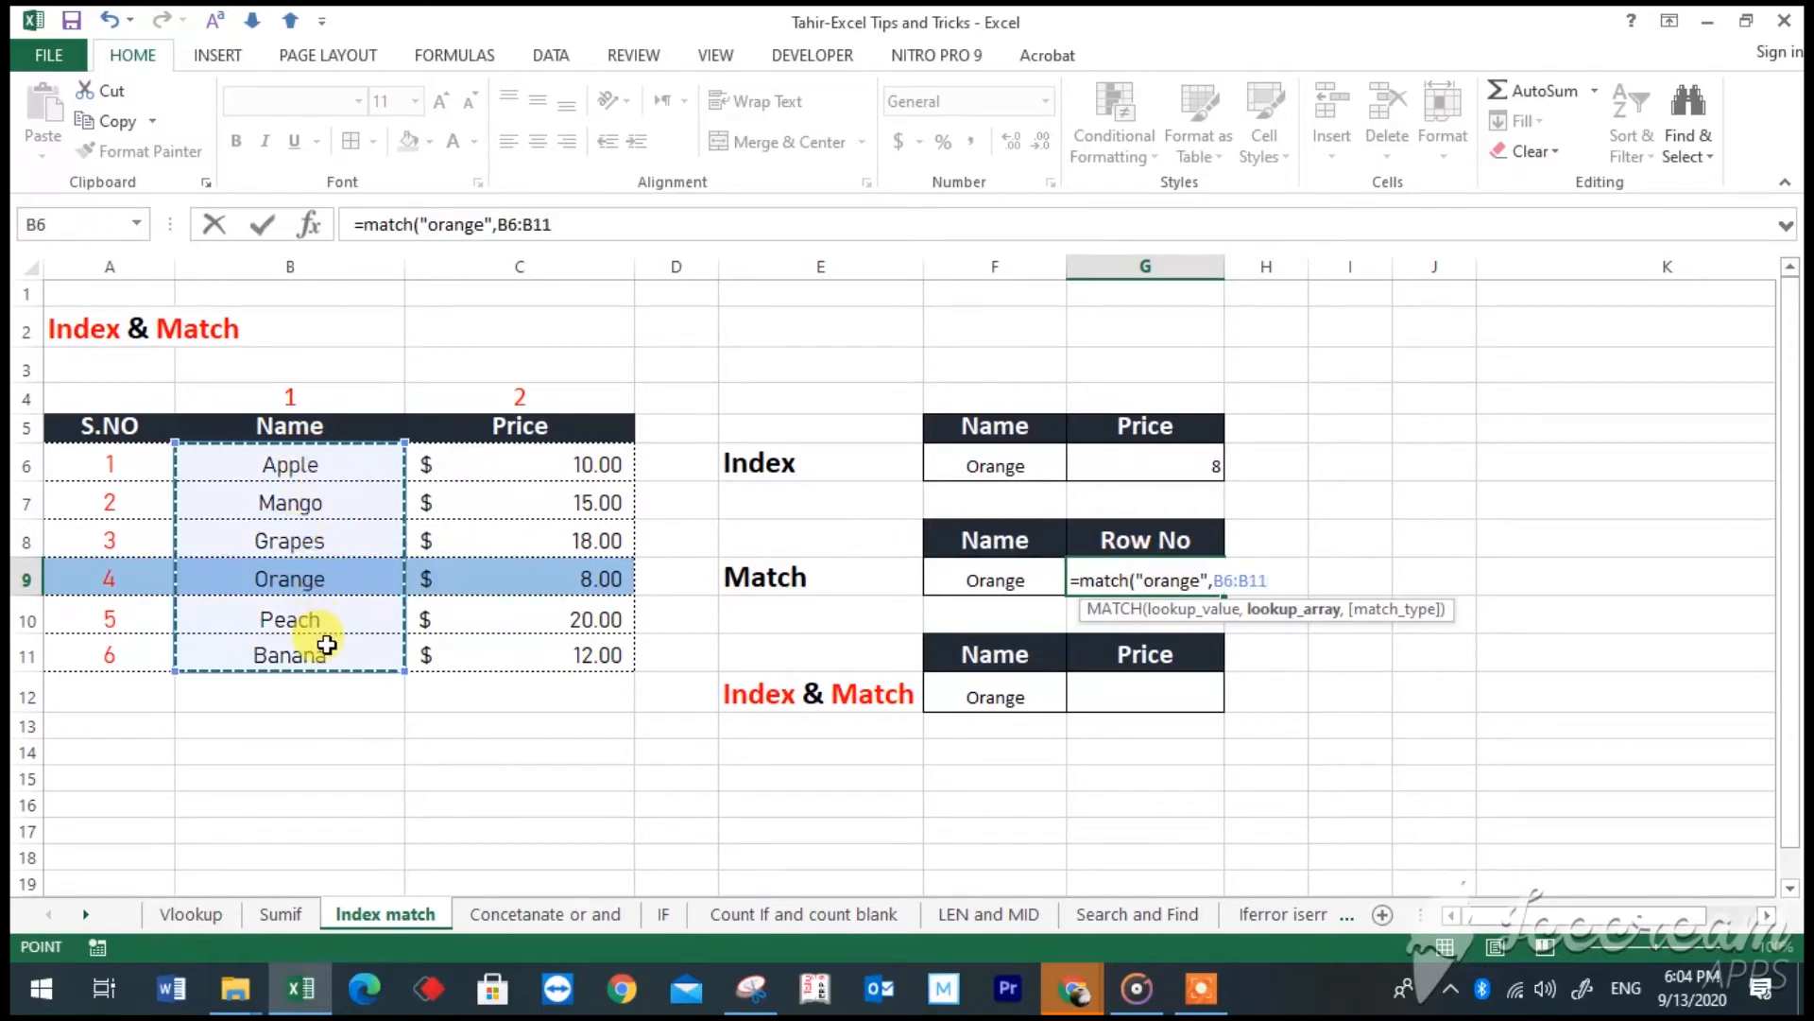
text(,0)
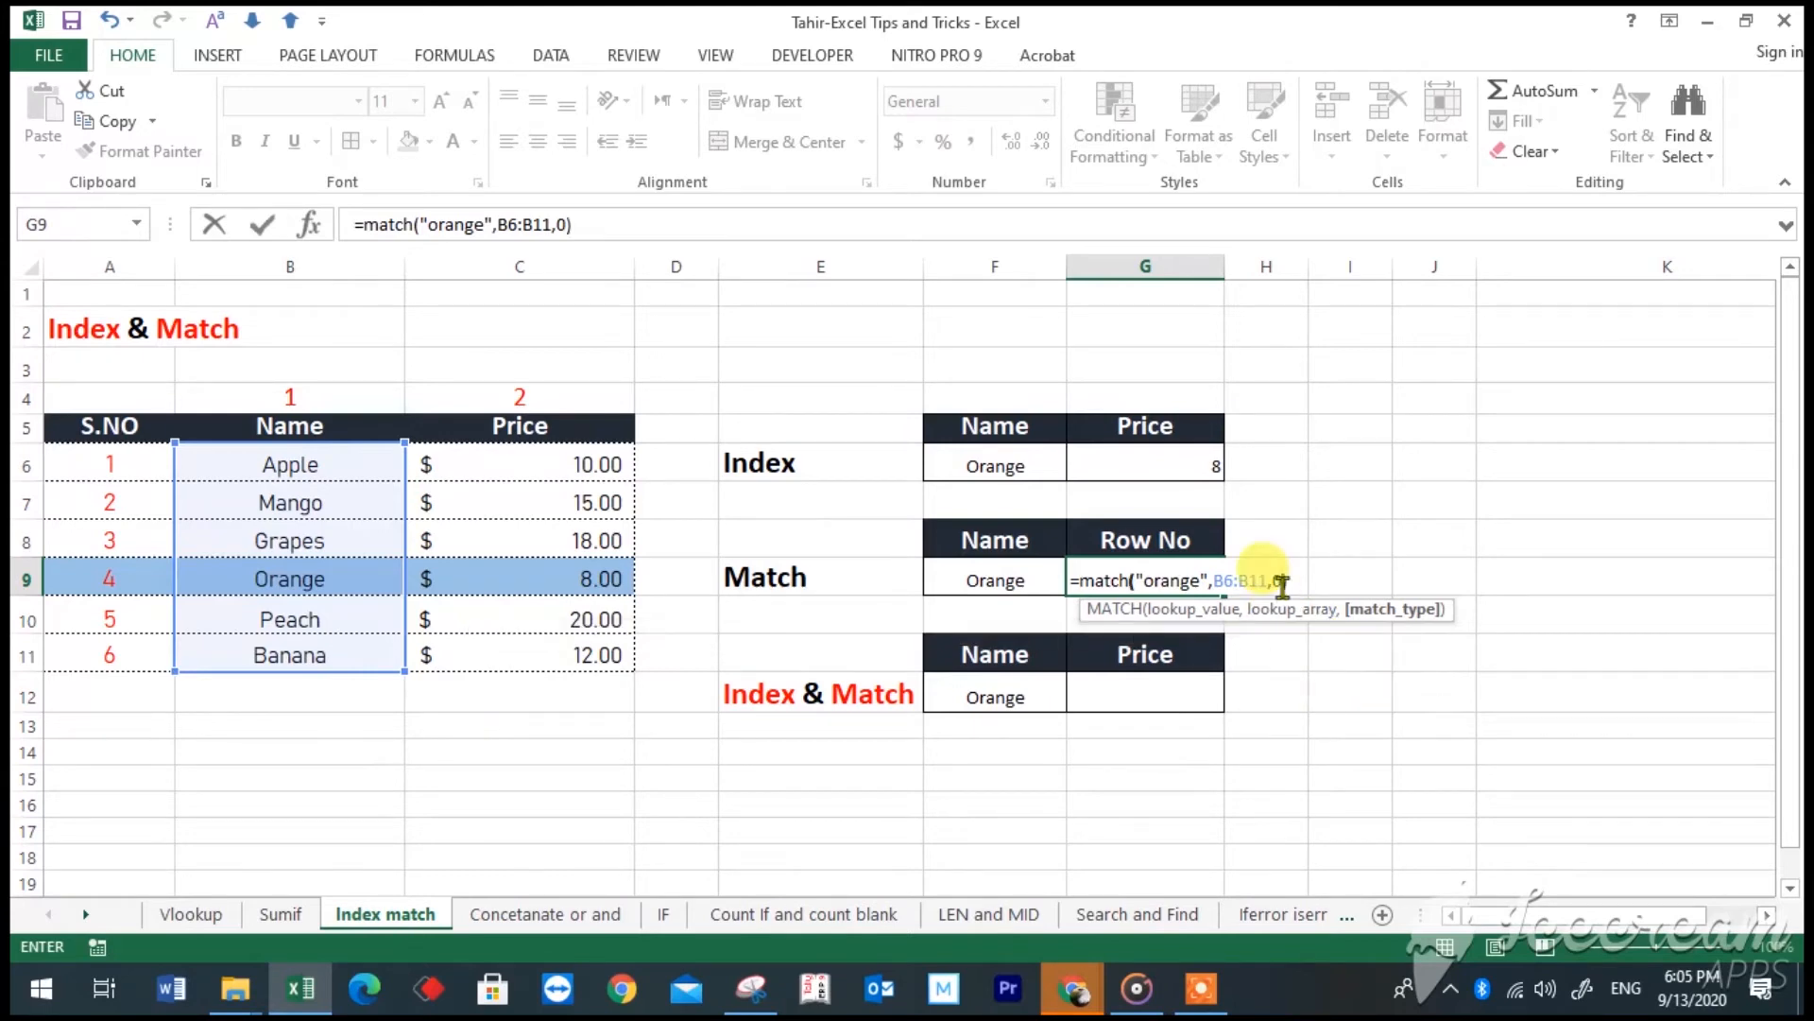
text())
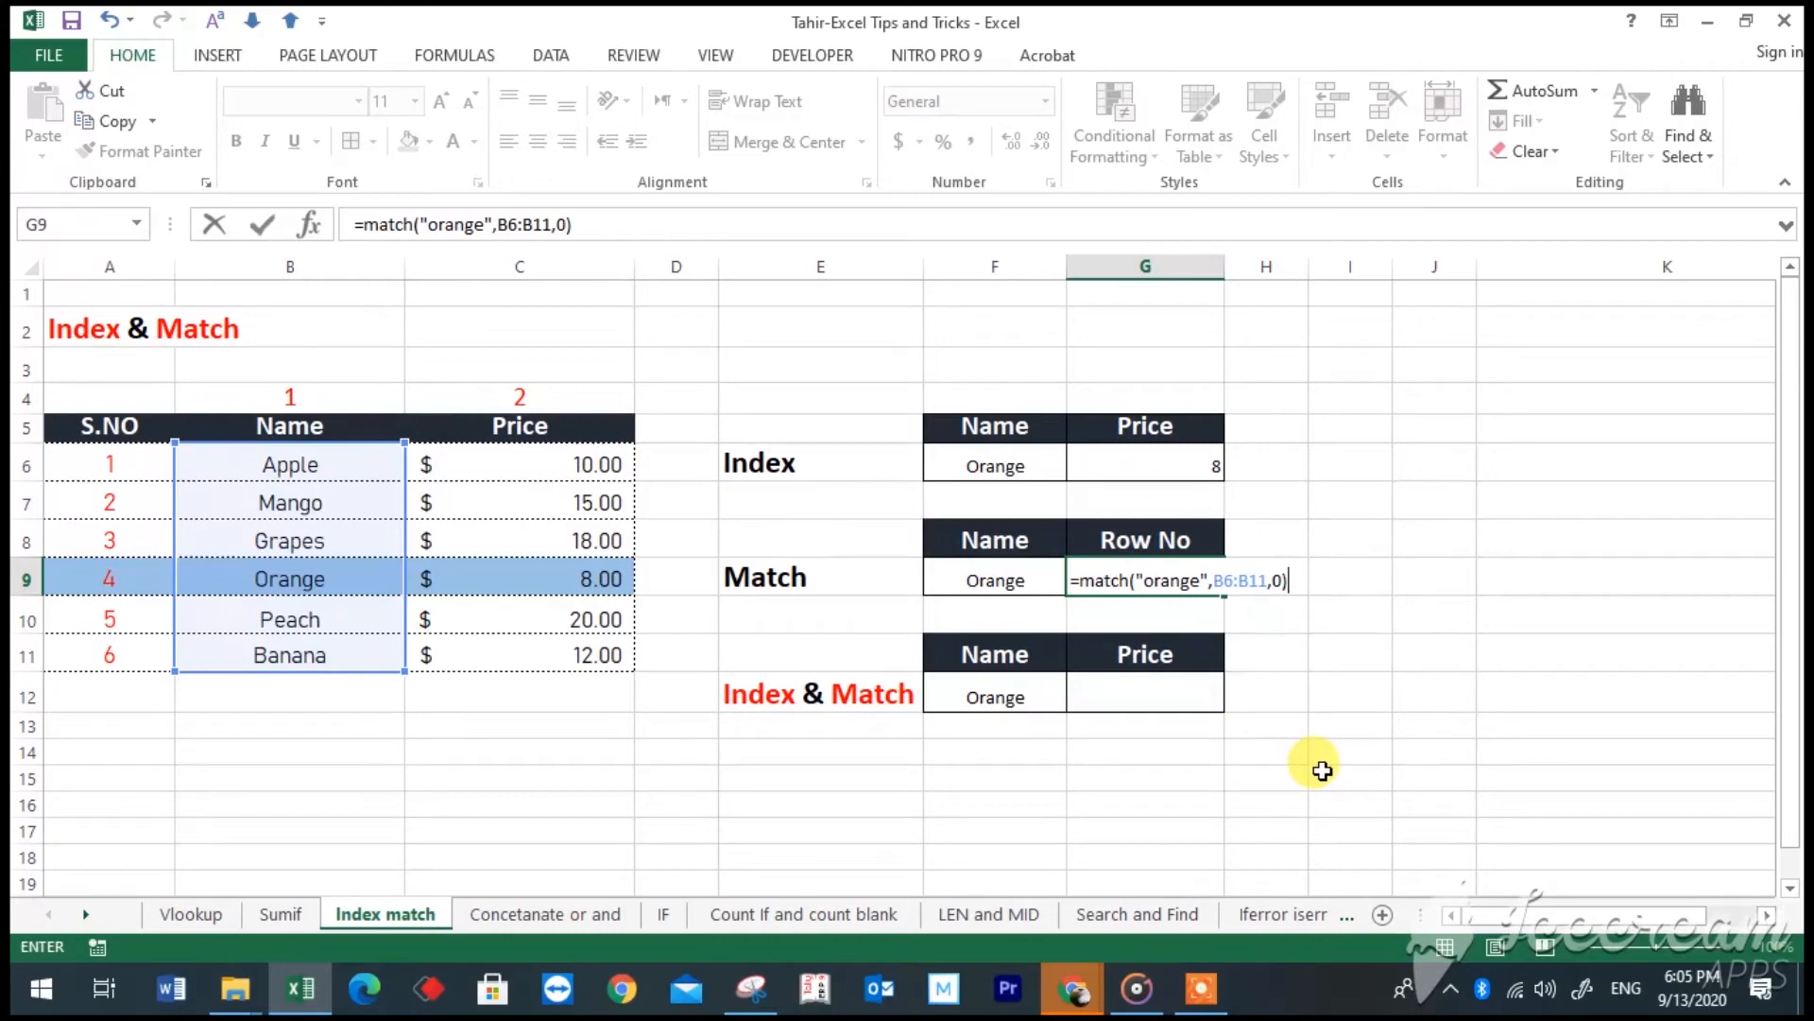
key(Return)
- Compare the MATCH formula in G9 with the Orange row's serial number, and review the Match and Index & Match section labels
click(1175, 583)
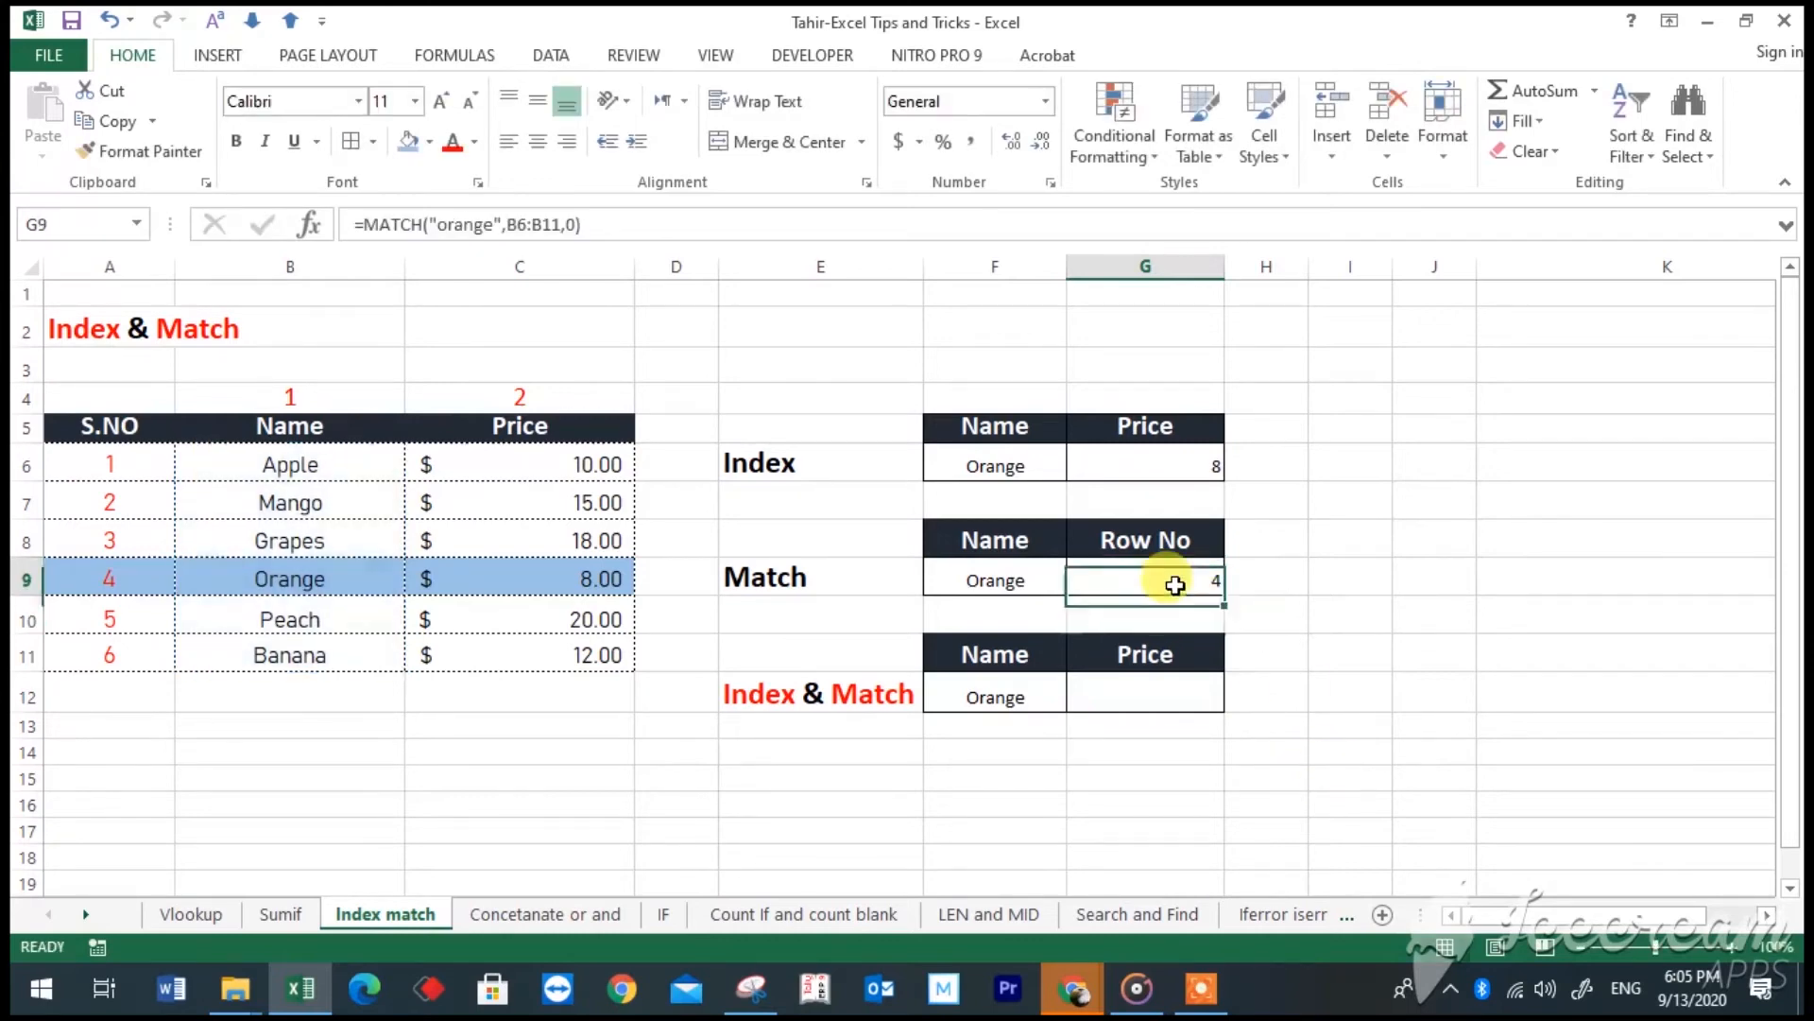
click(128, 576)
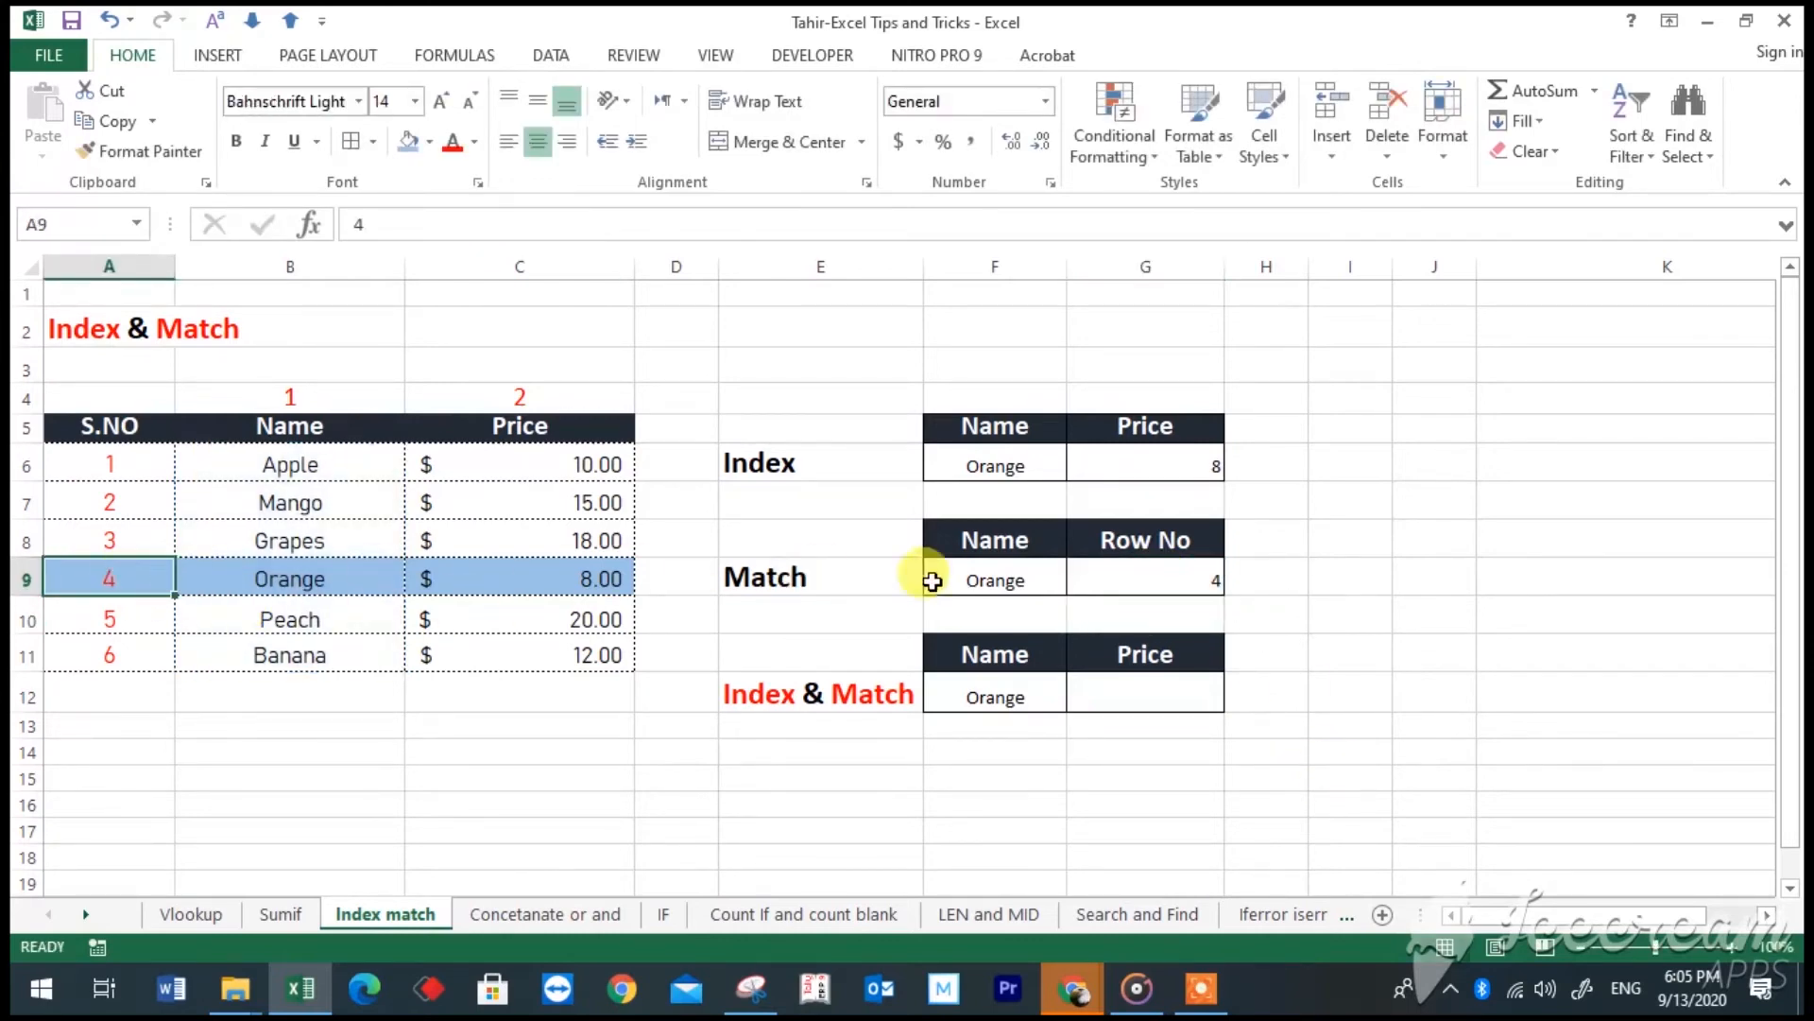
click(1153, 570)
click(147, 572)
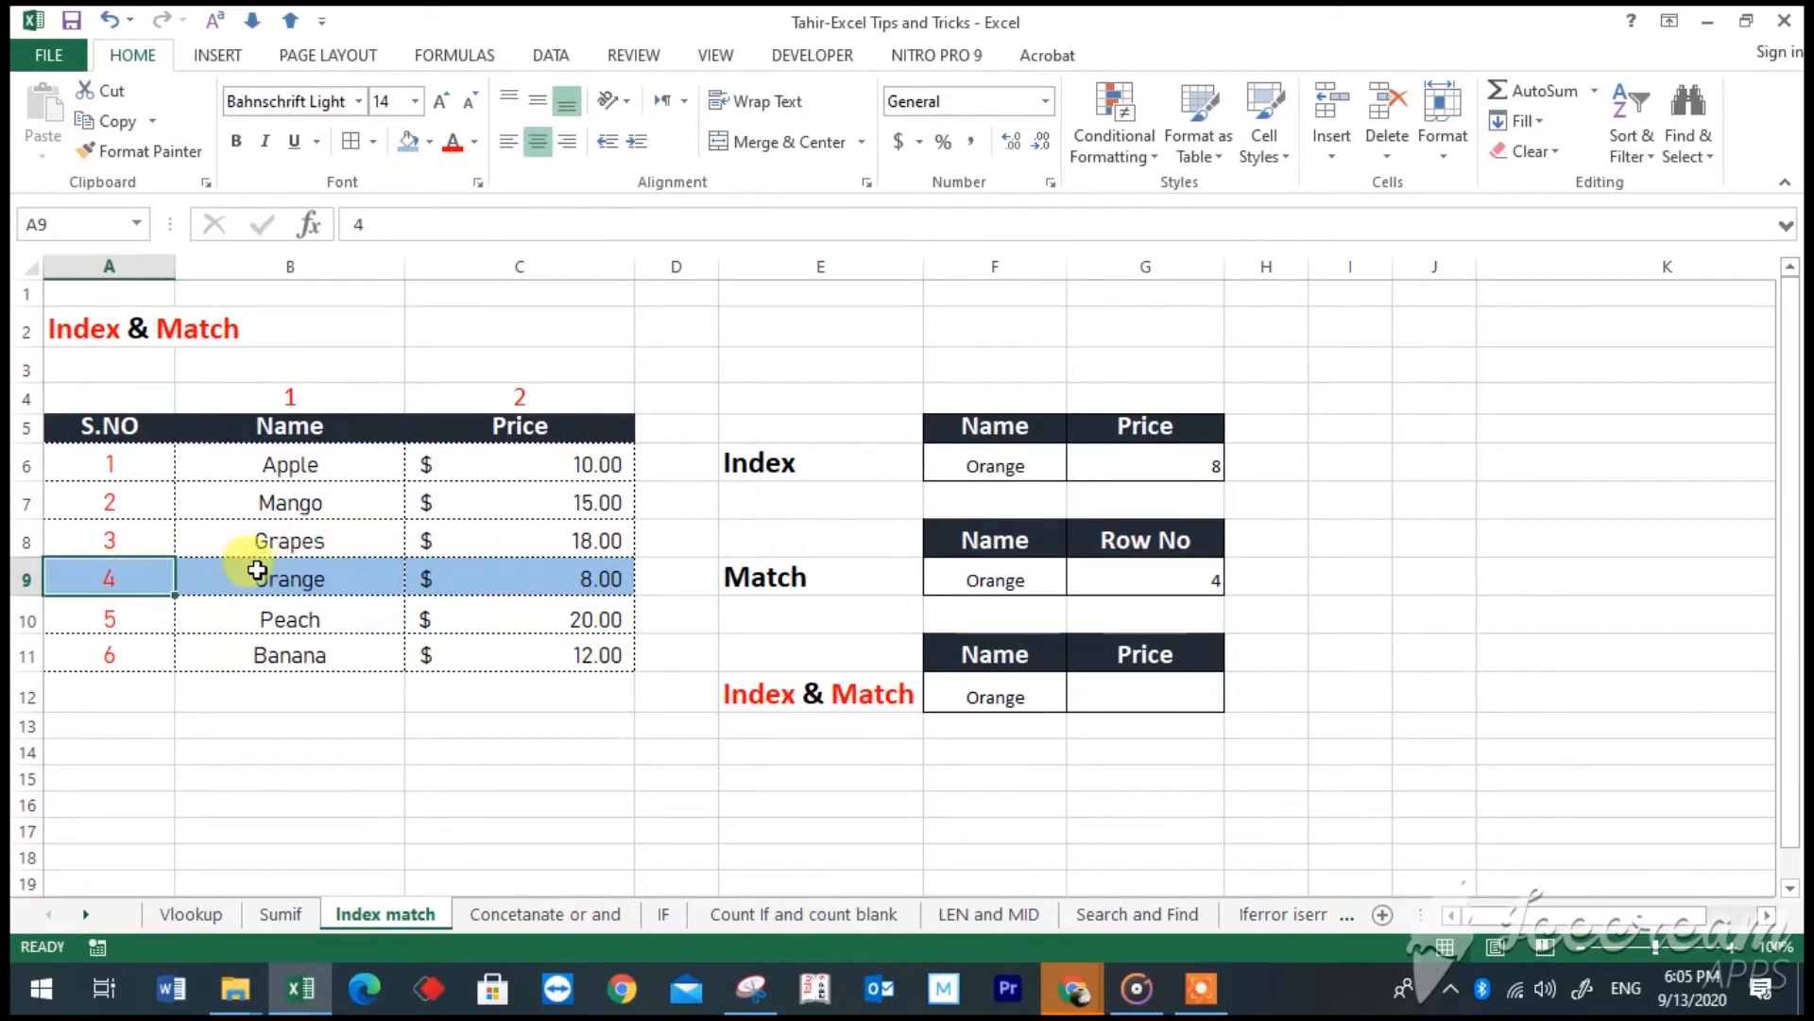
click(938, 576)
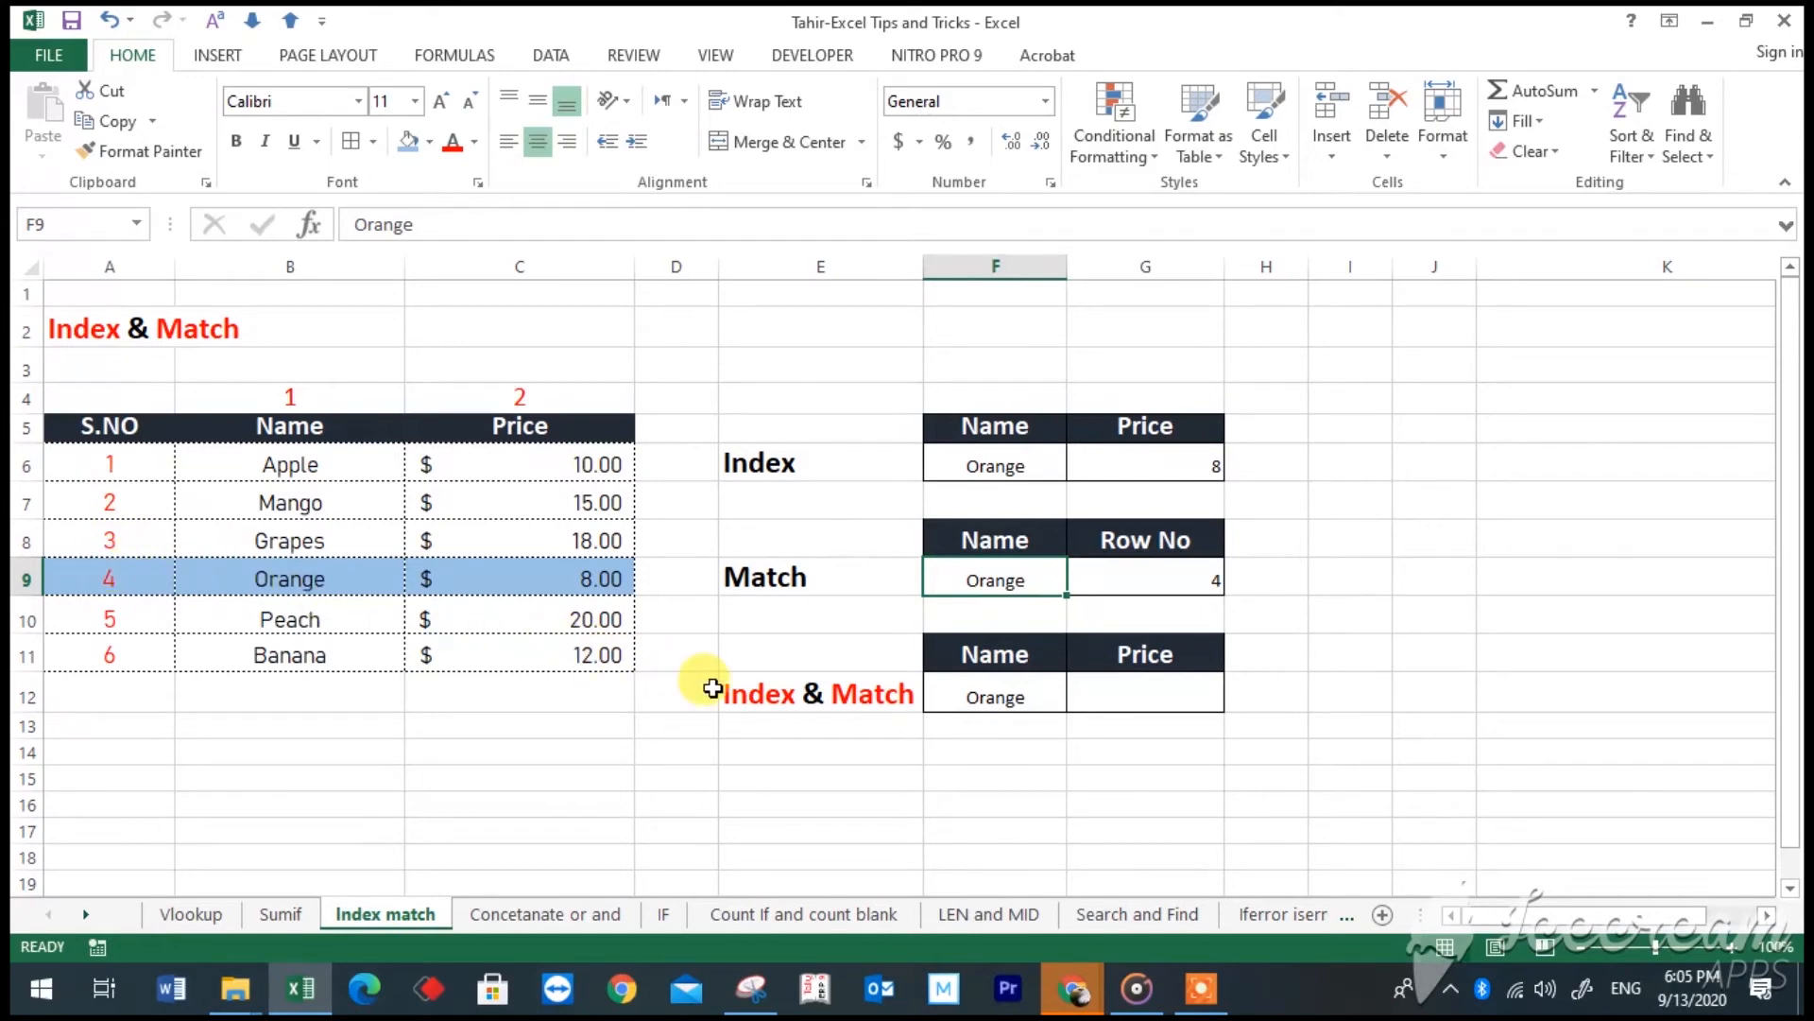
drag(704, 692, 771, 693)
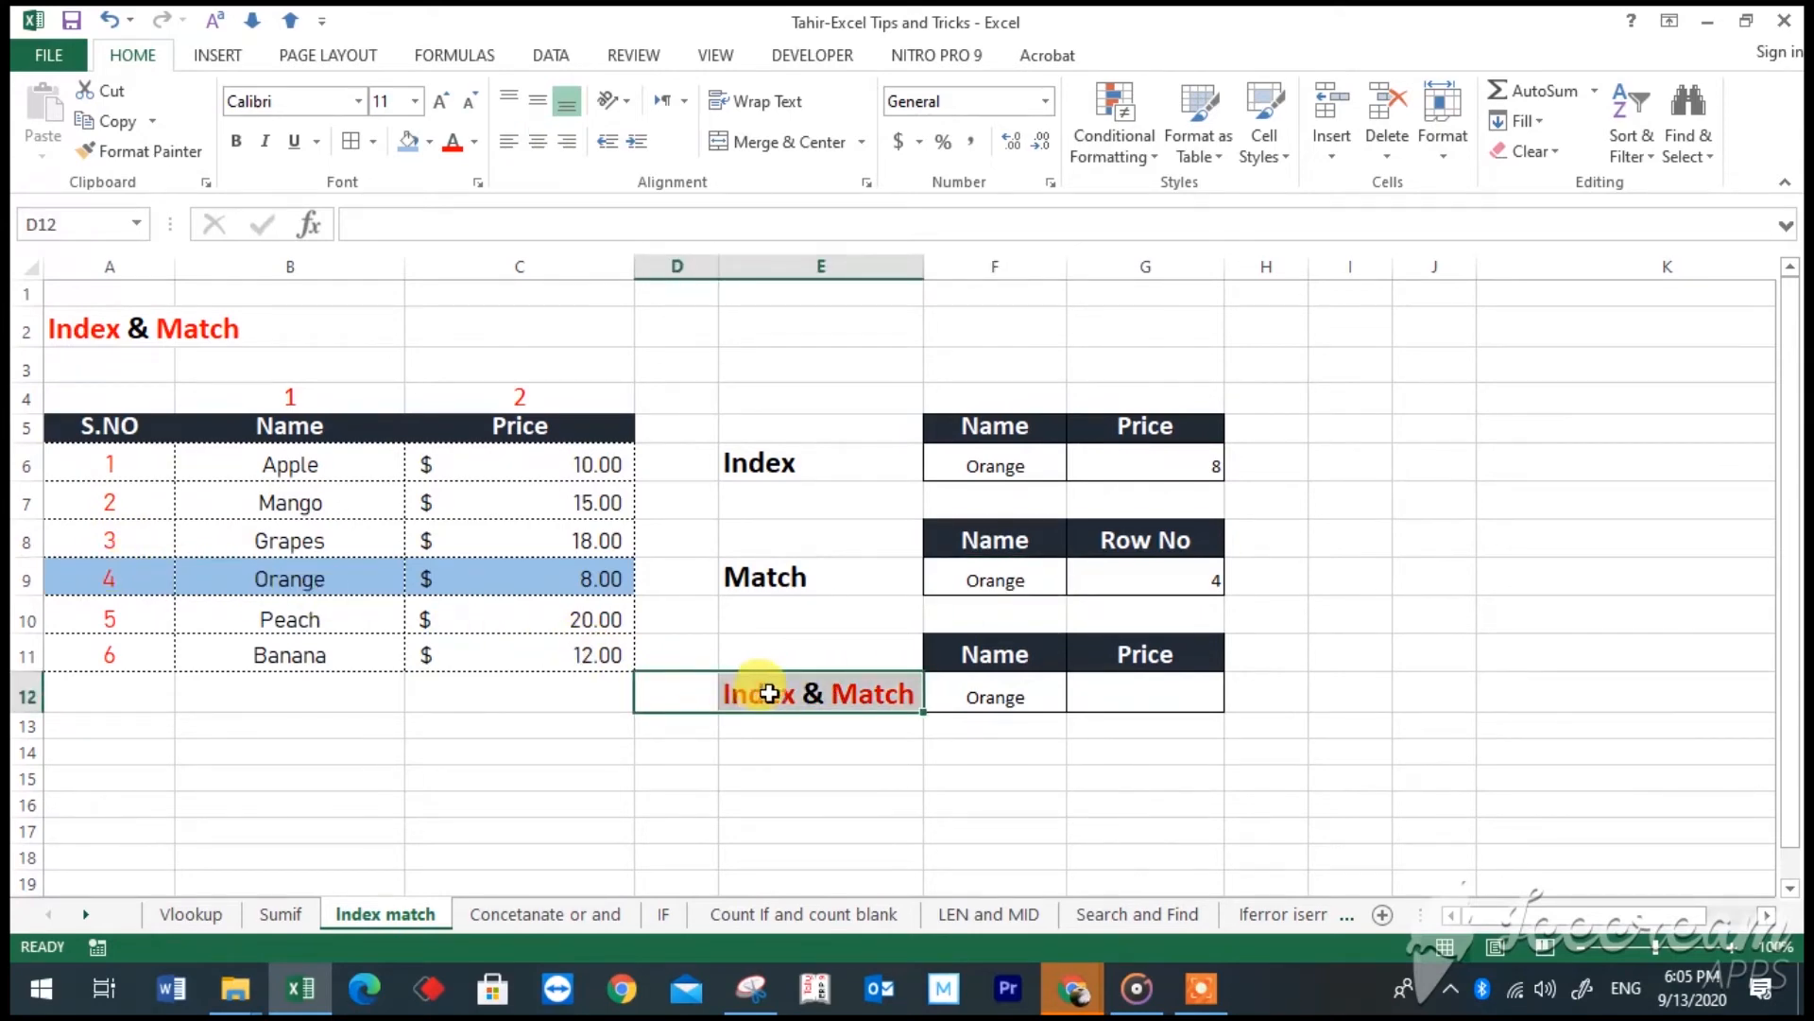
click(781, 786)
click(751, 502)
click(730, 585)
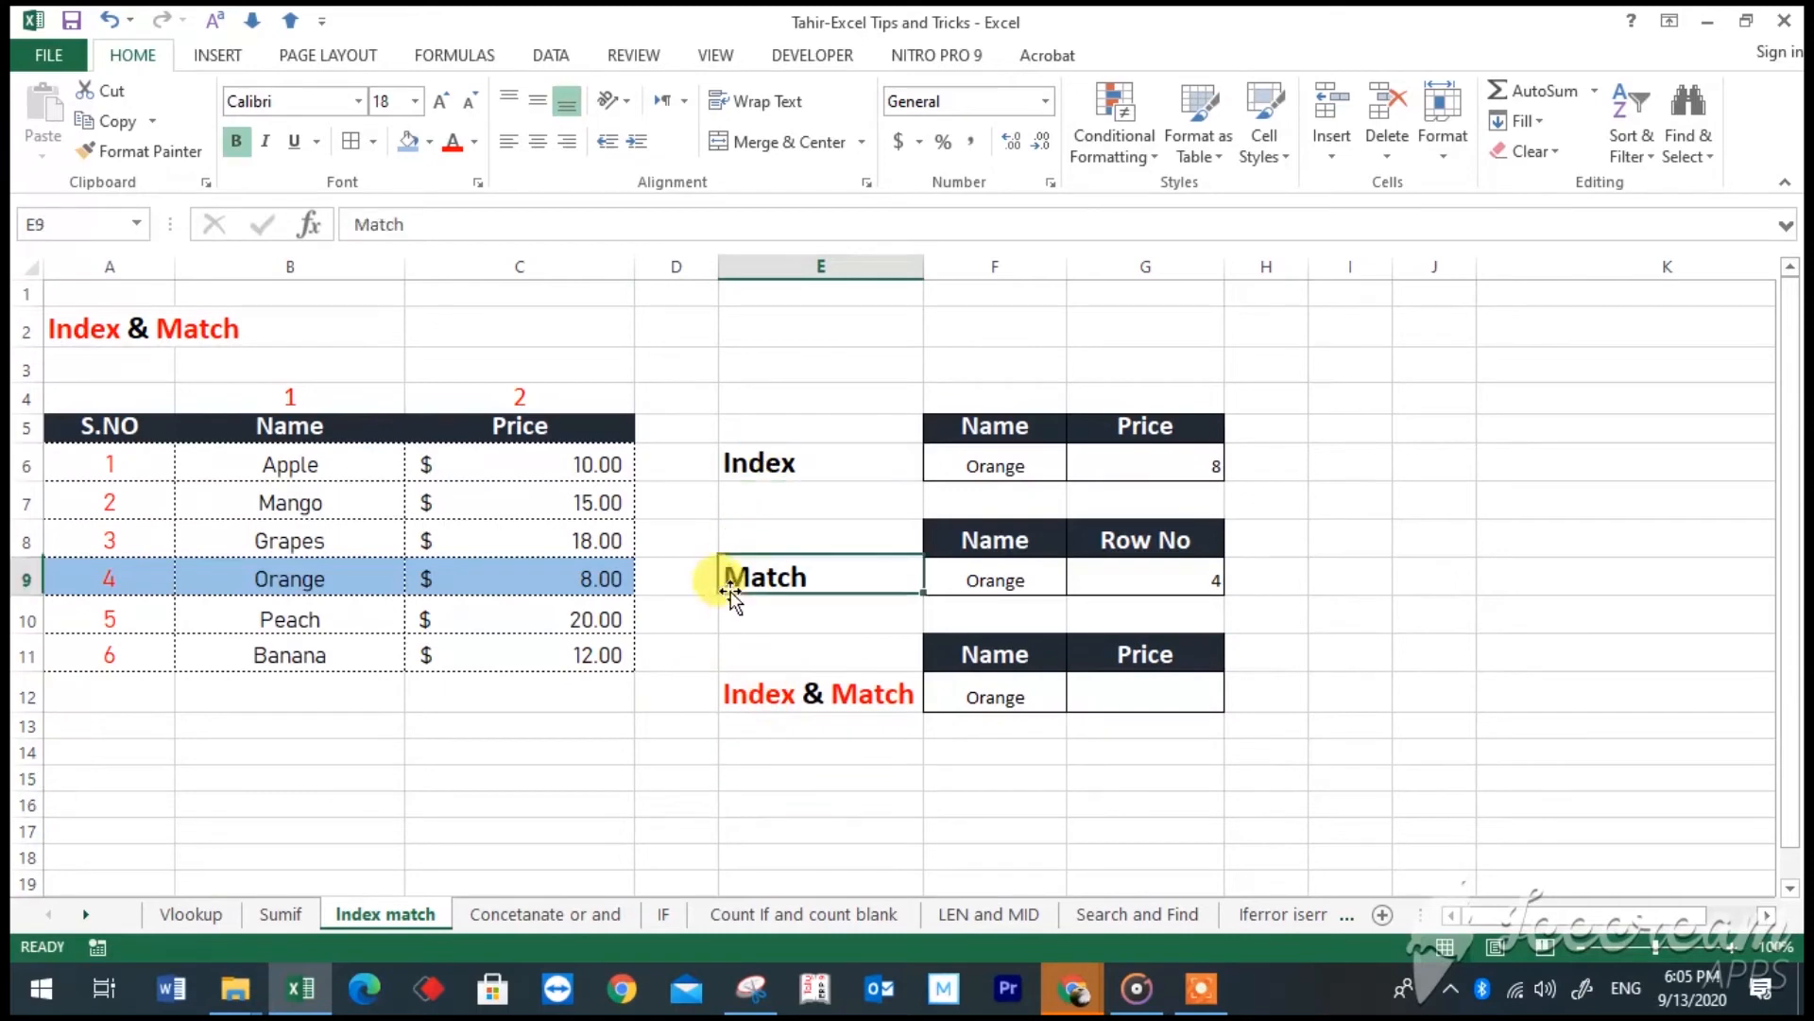
click(741, 692)
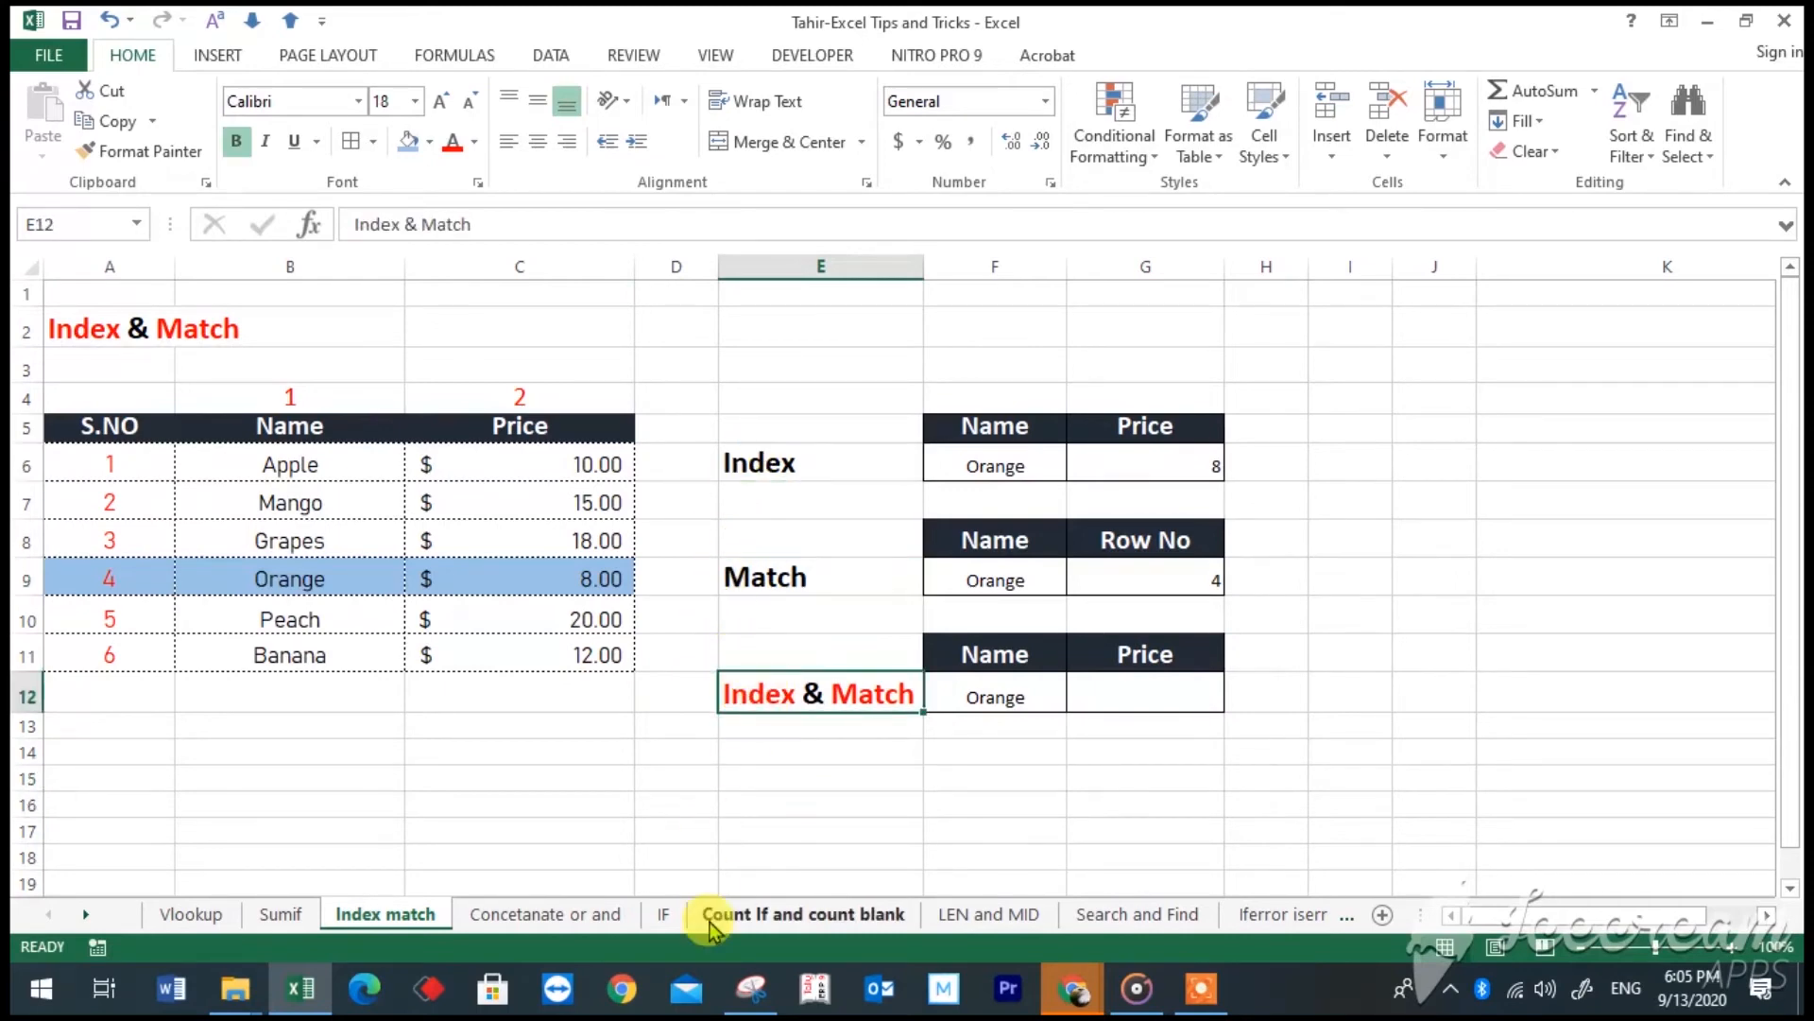
- Begin an INDEX formula in cell G12 with B6:C11 as its array
click(1107, 697)
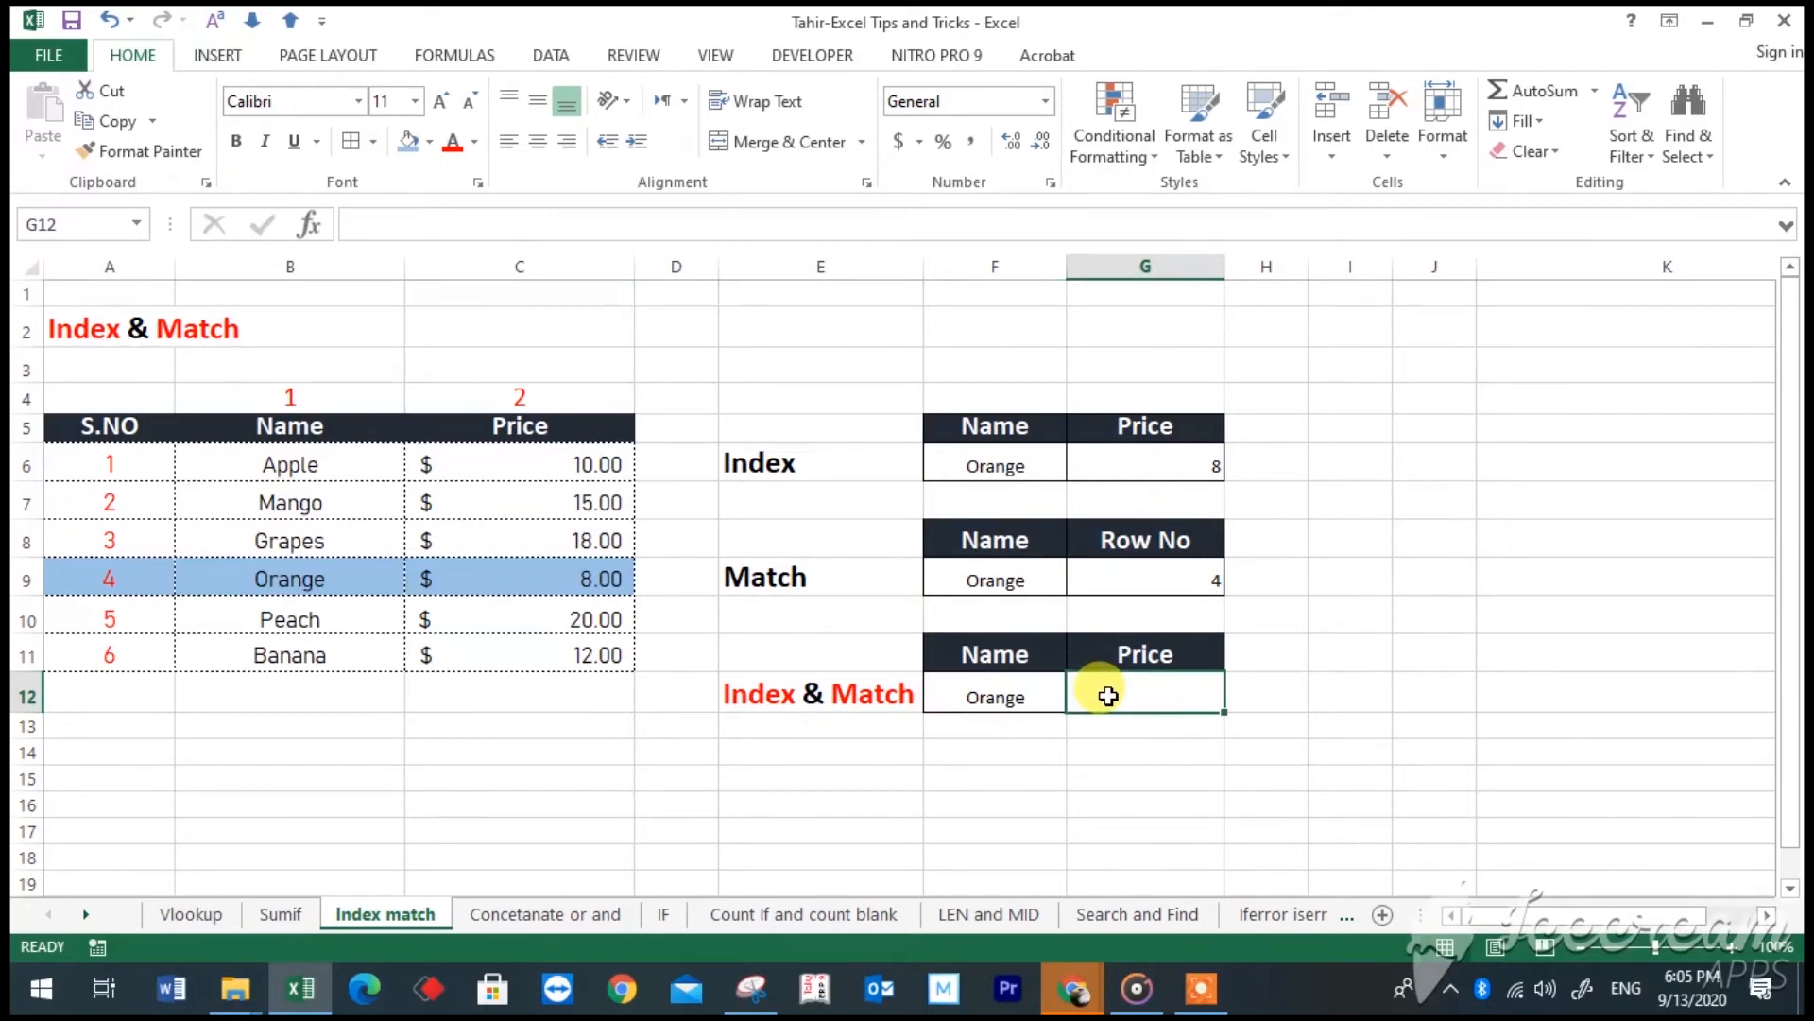
text(=ind)
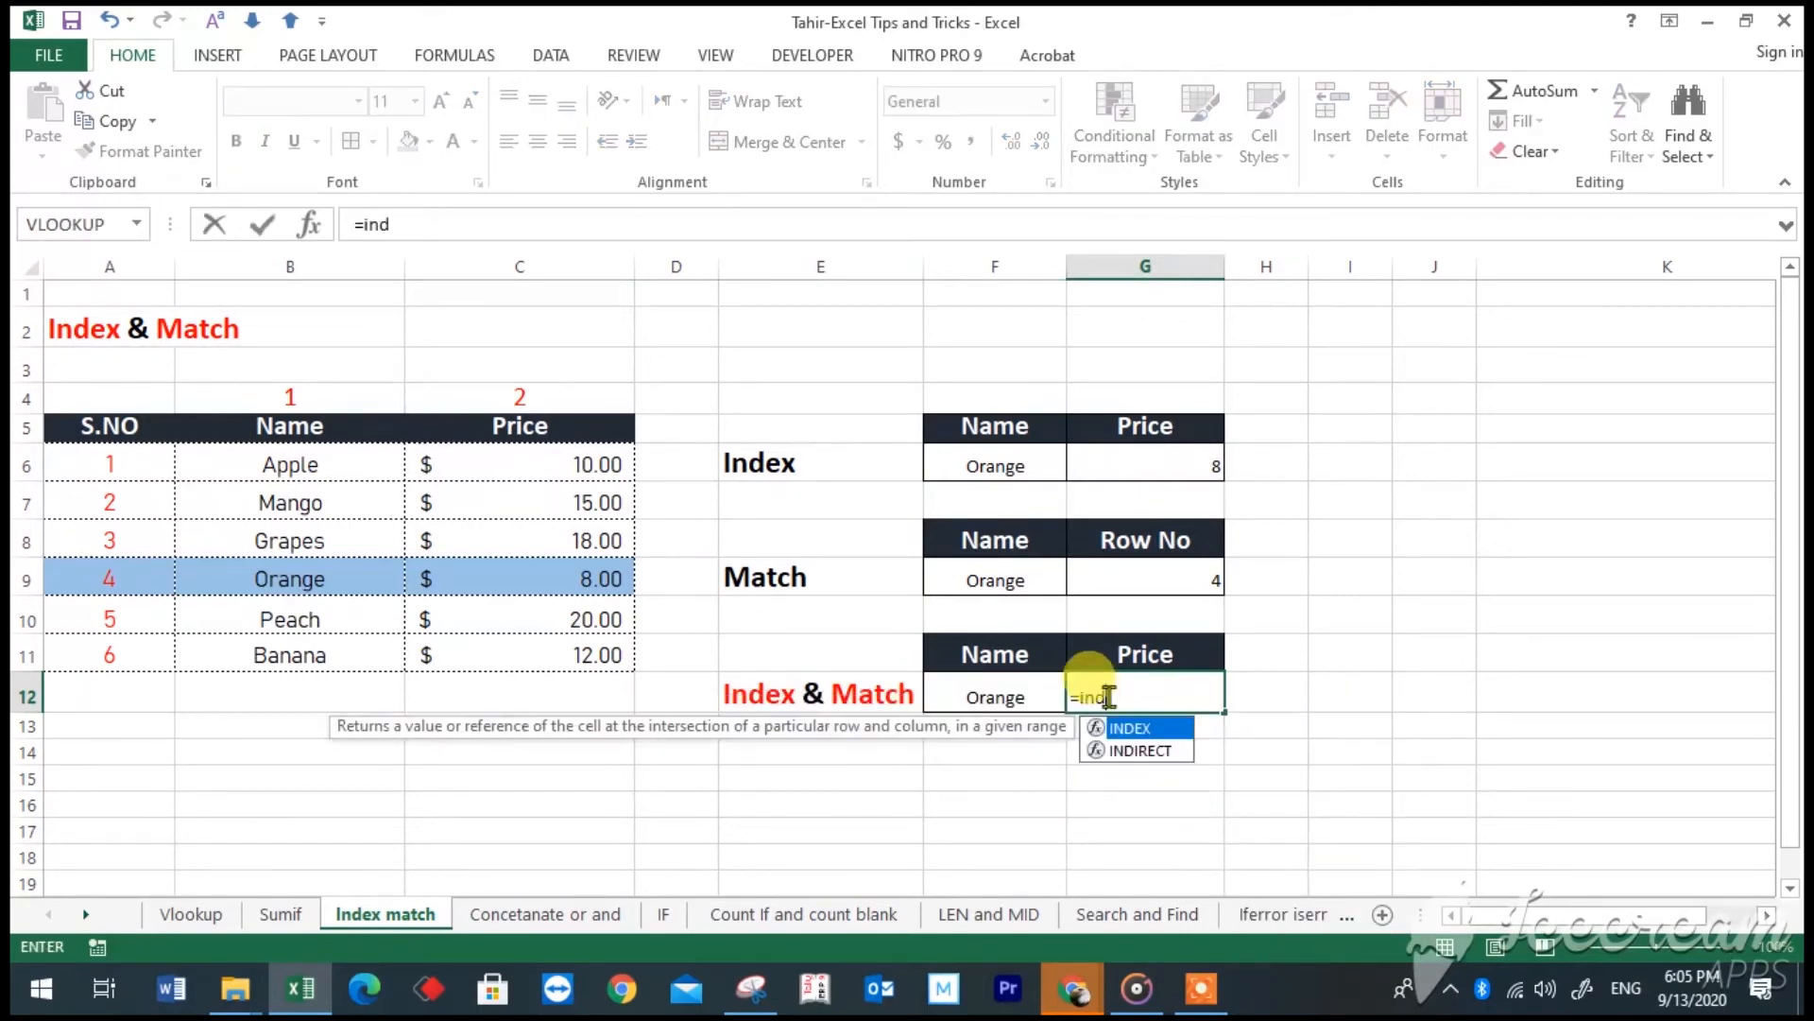
text(ex()
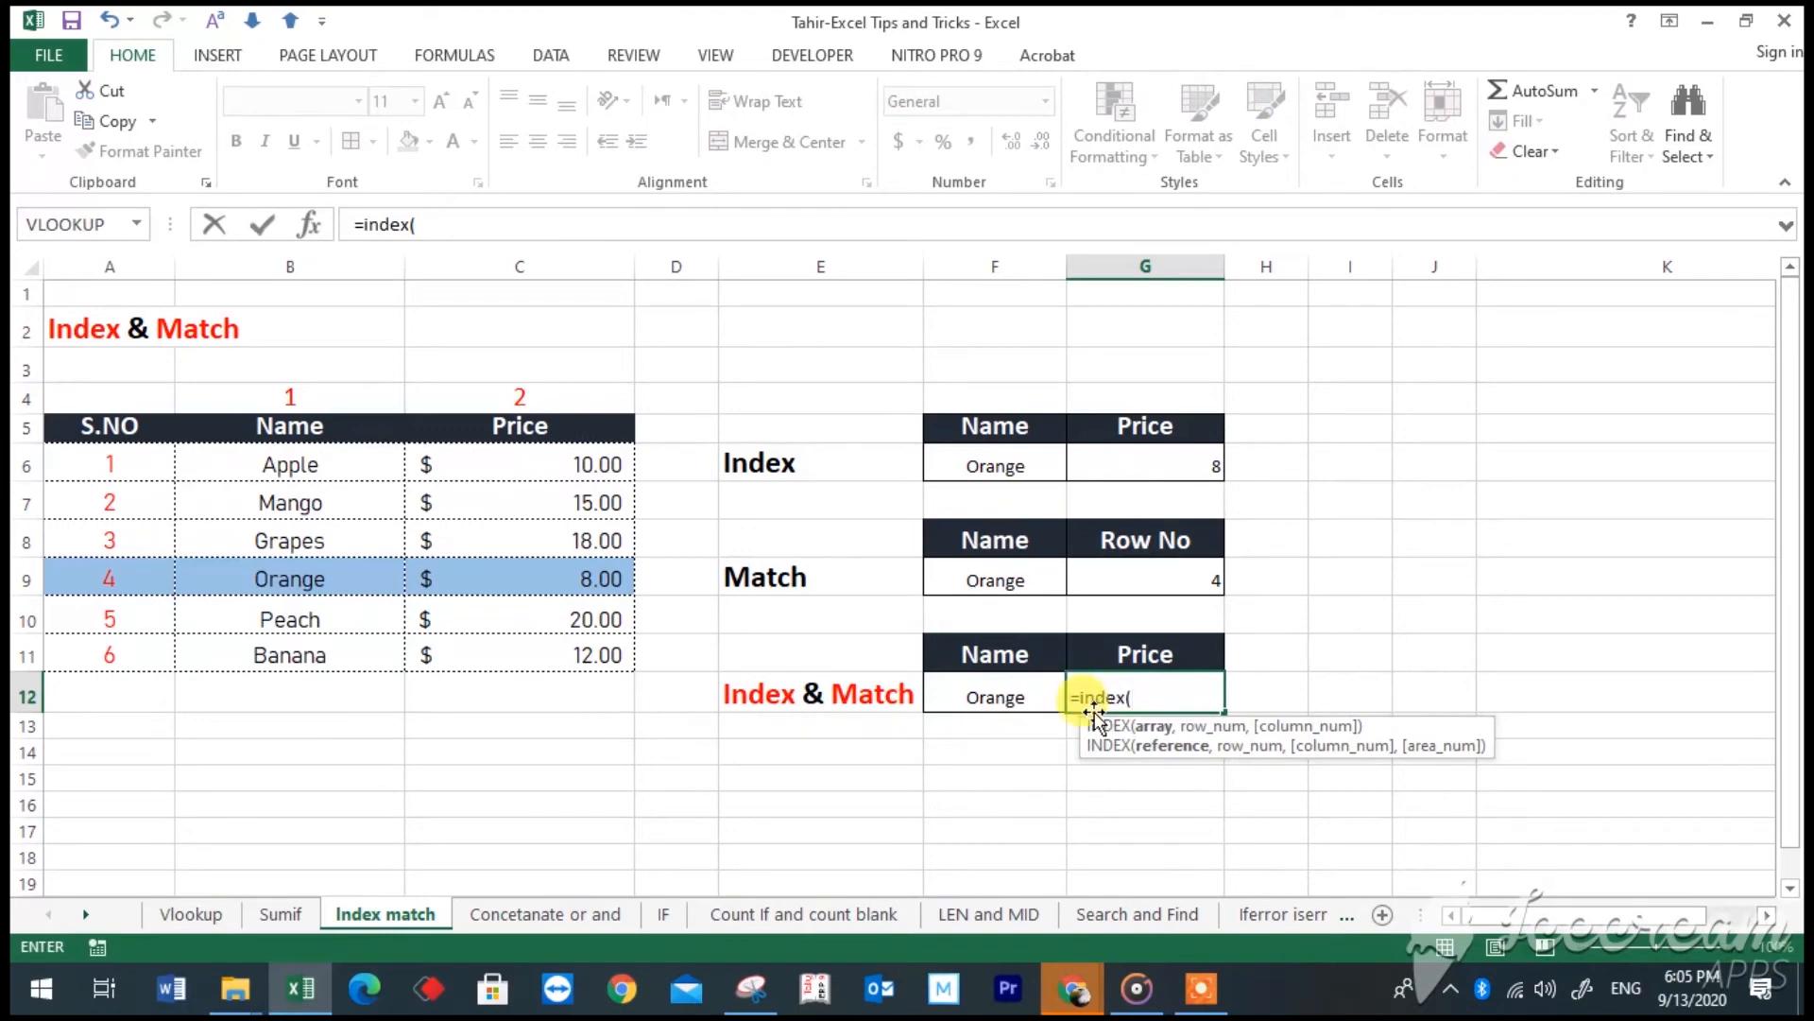
drag(312, 460, 544, 638)
text(,)
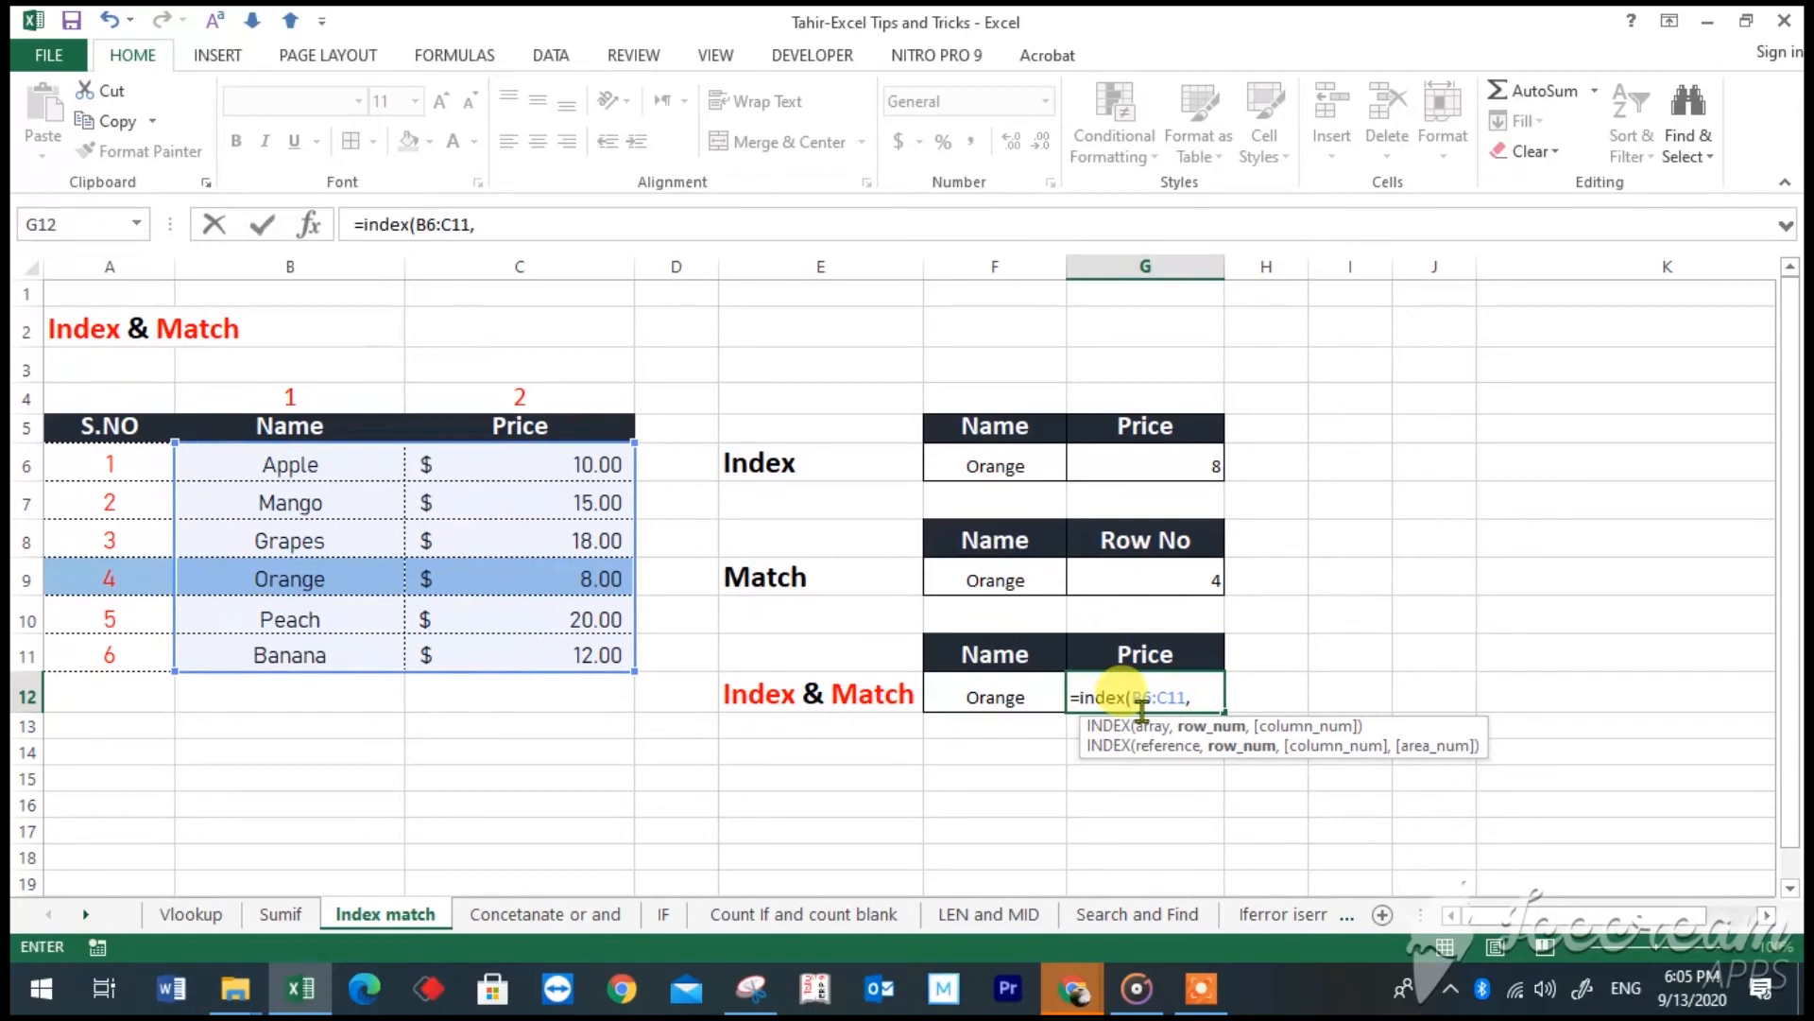
- Nest MATCH("orange",B6:B11,0) as the row number argument of the INDEX formula in G12
text(match)
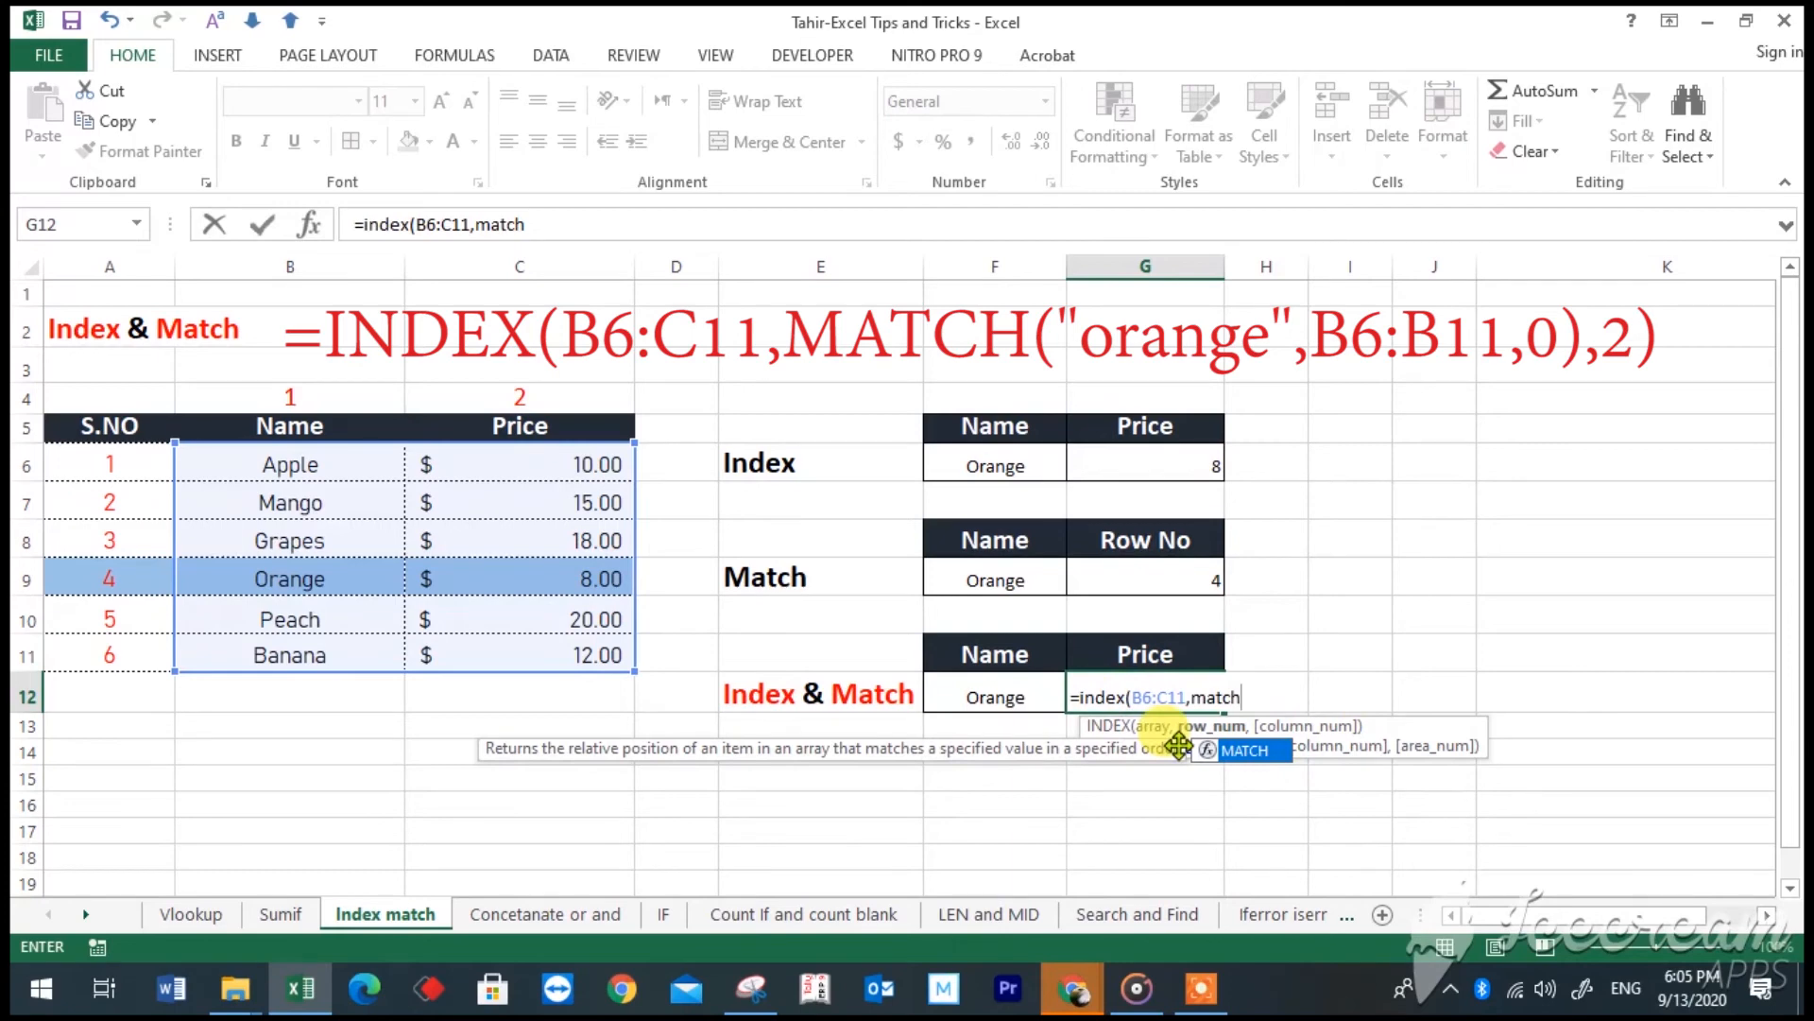
text(()
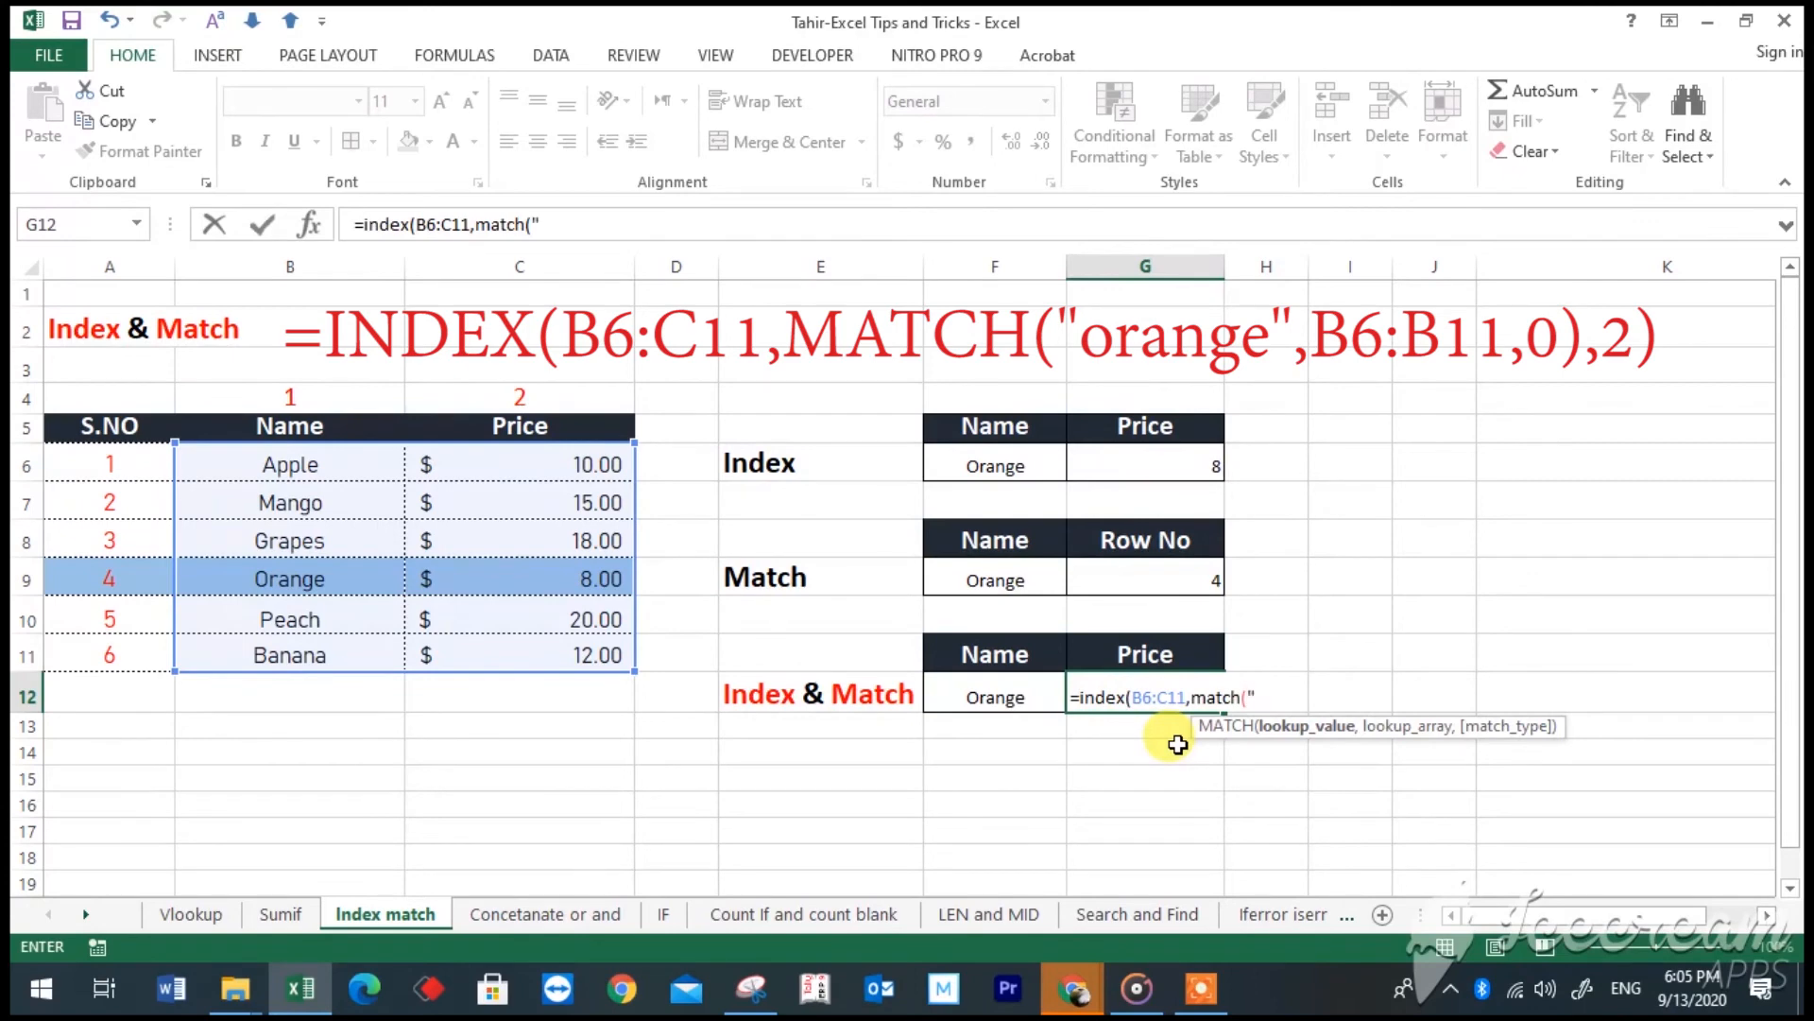
text(")
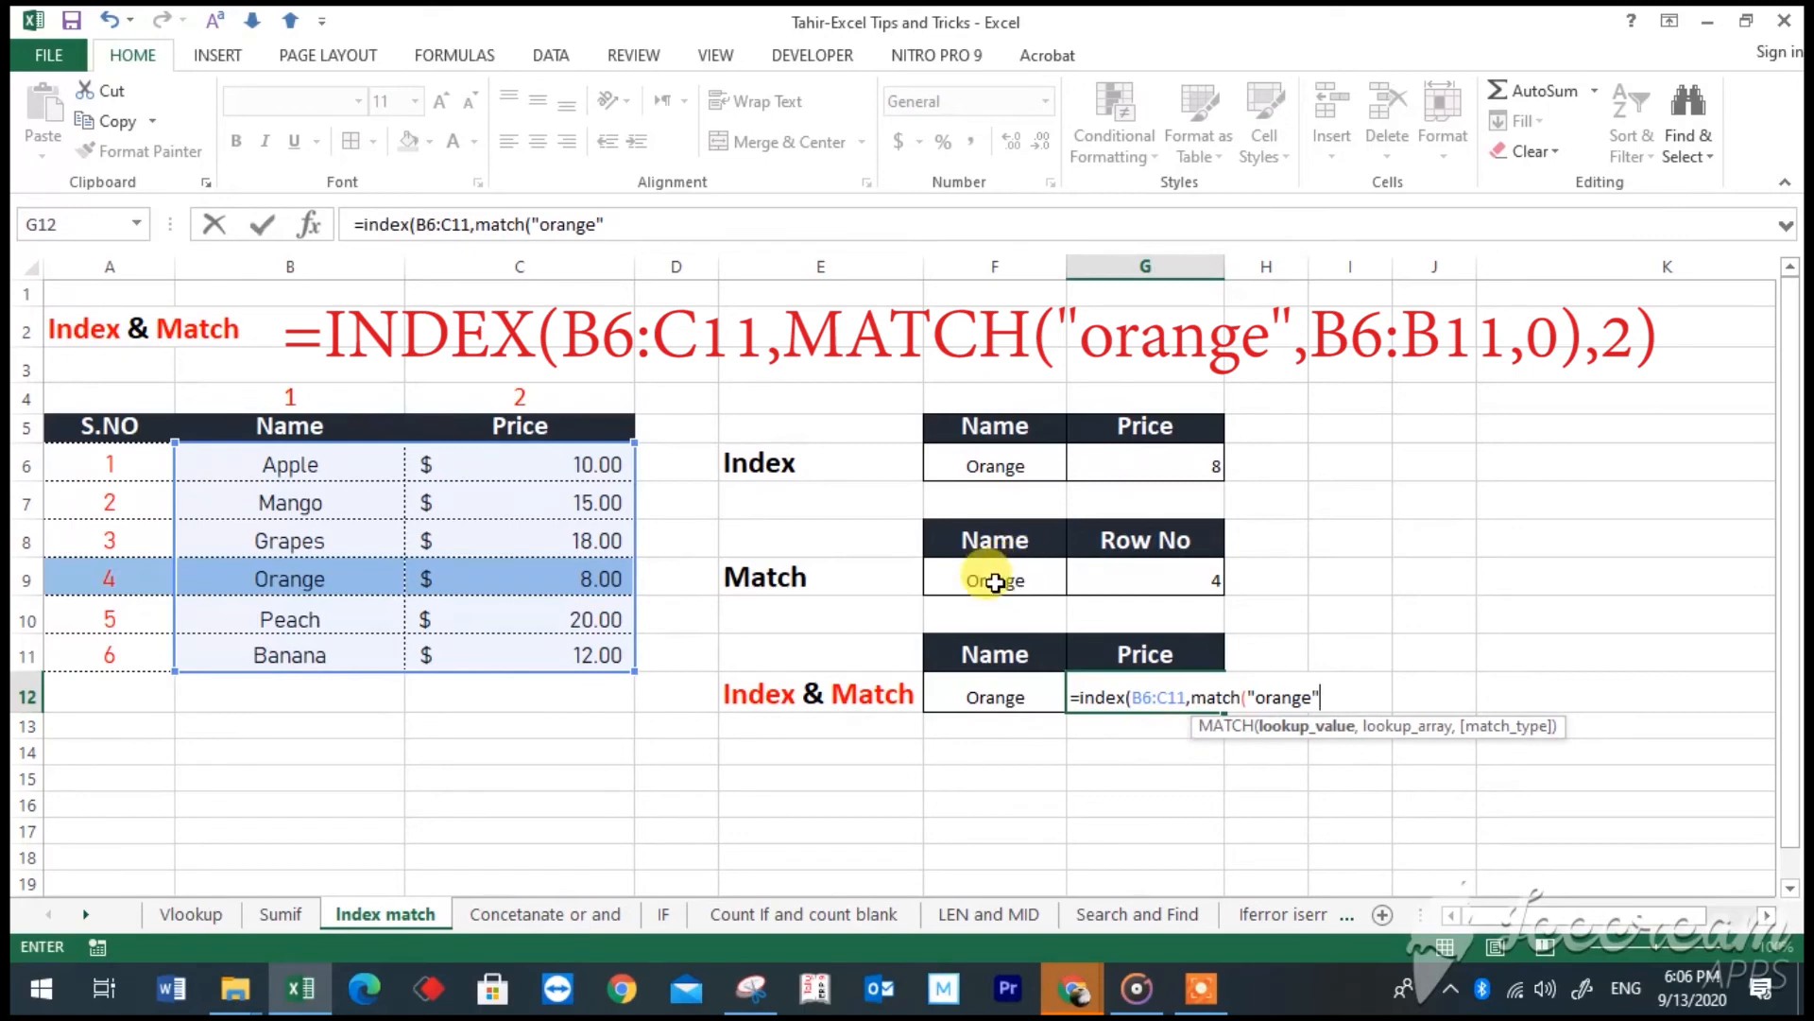
text(,)
drag(352, 454, 362, 638)
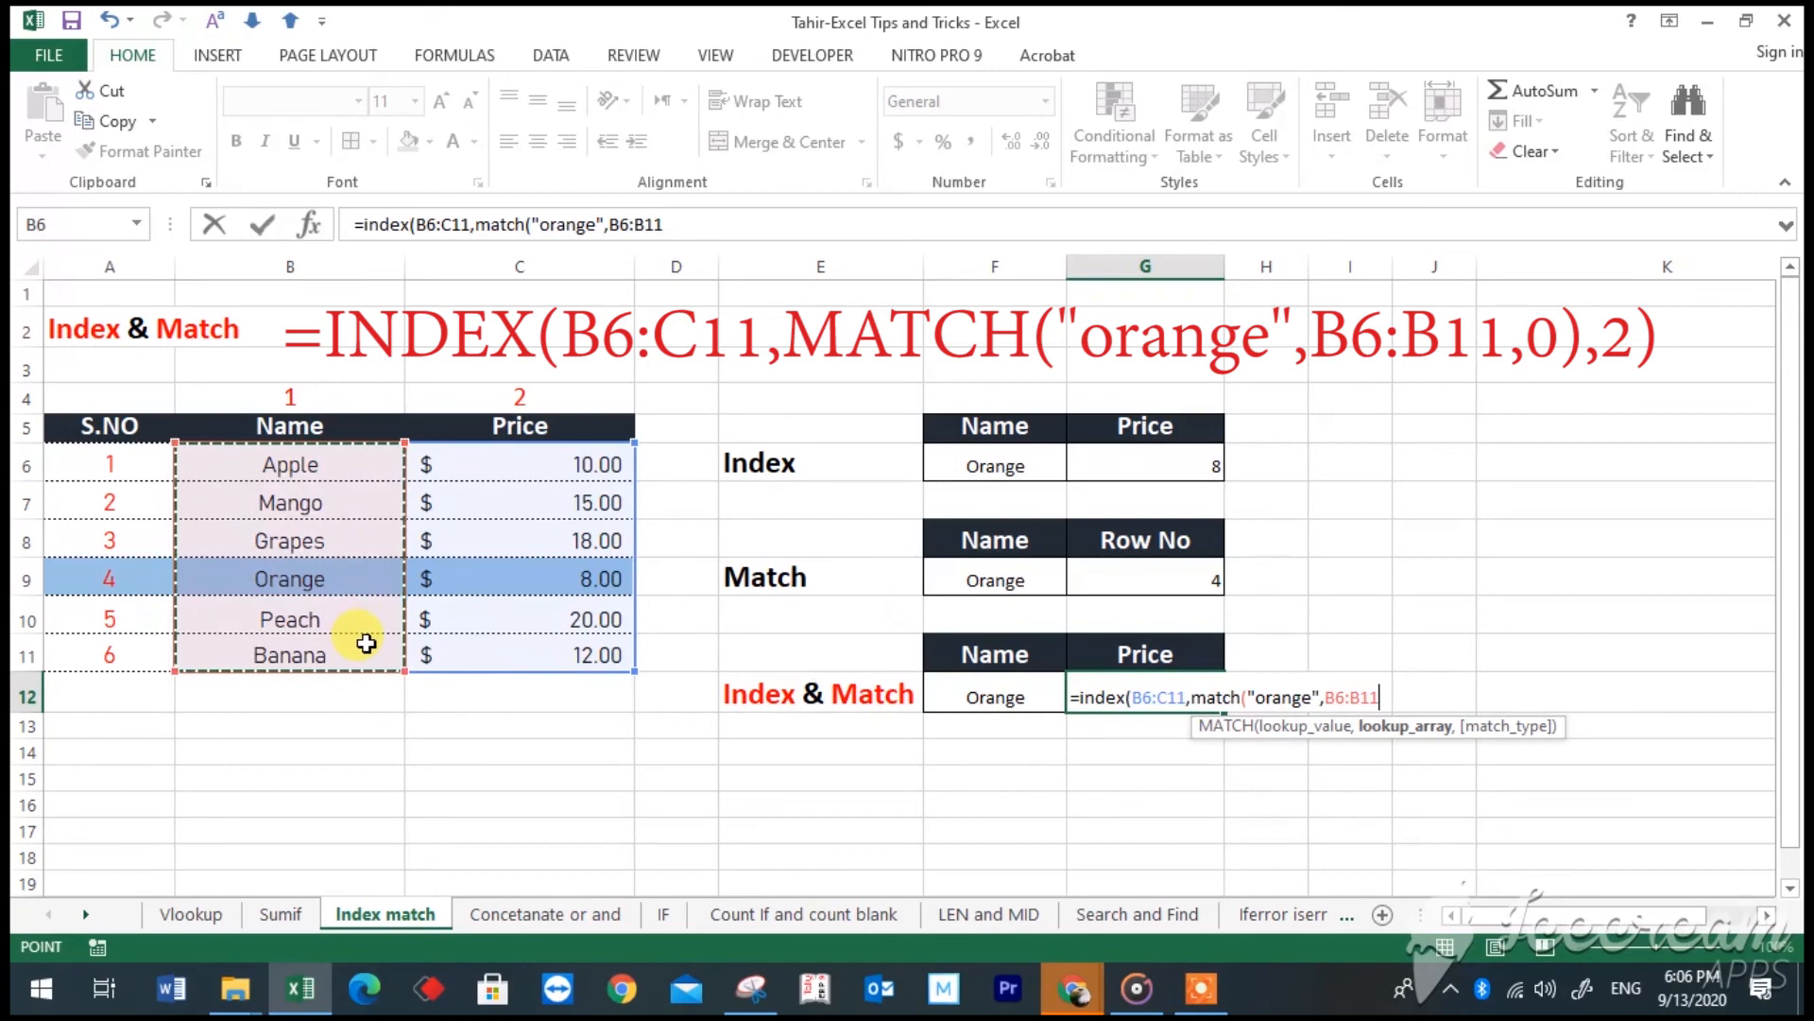
text(,0)
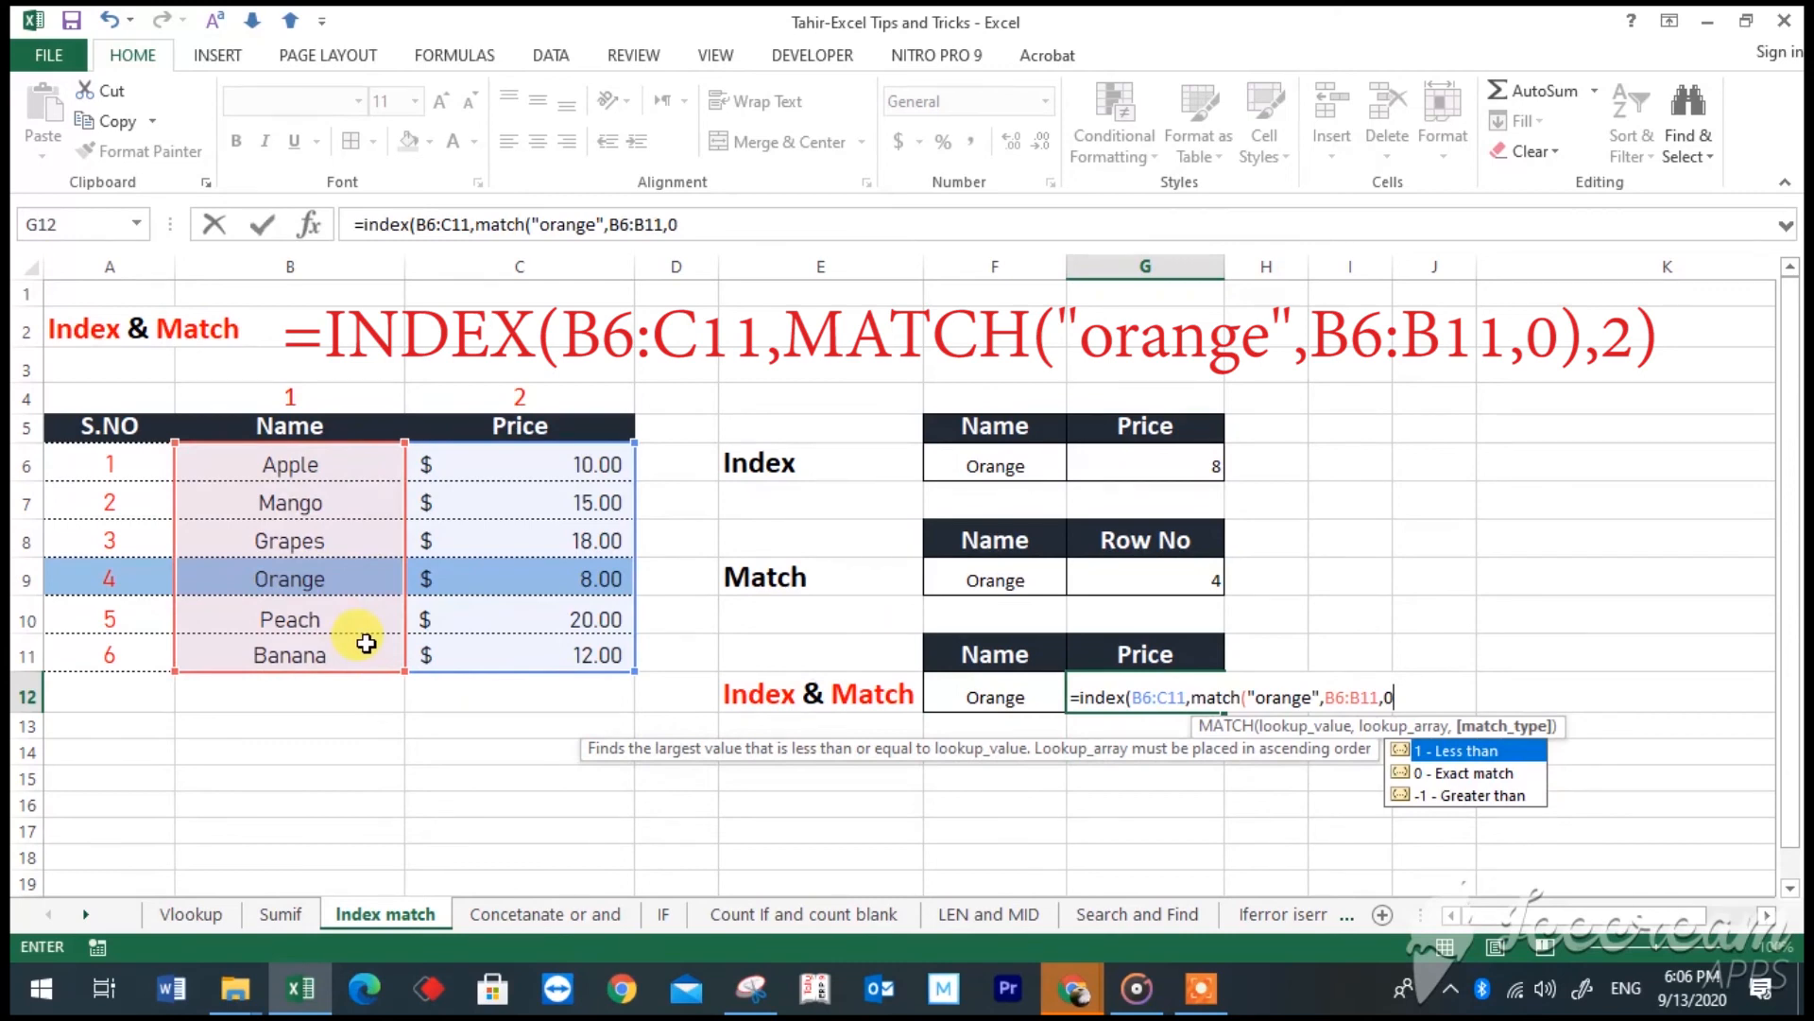
text())
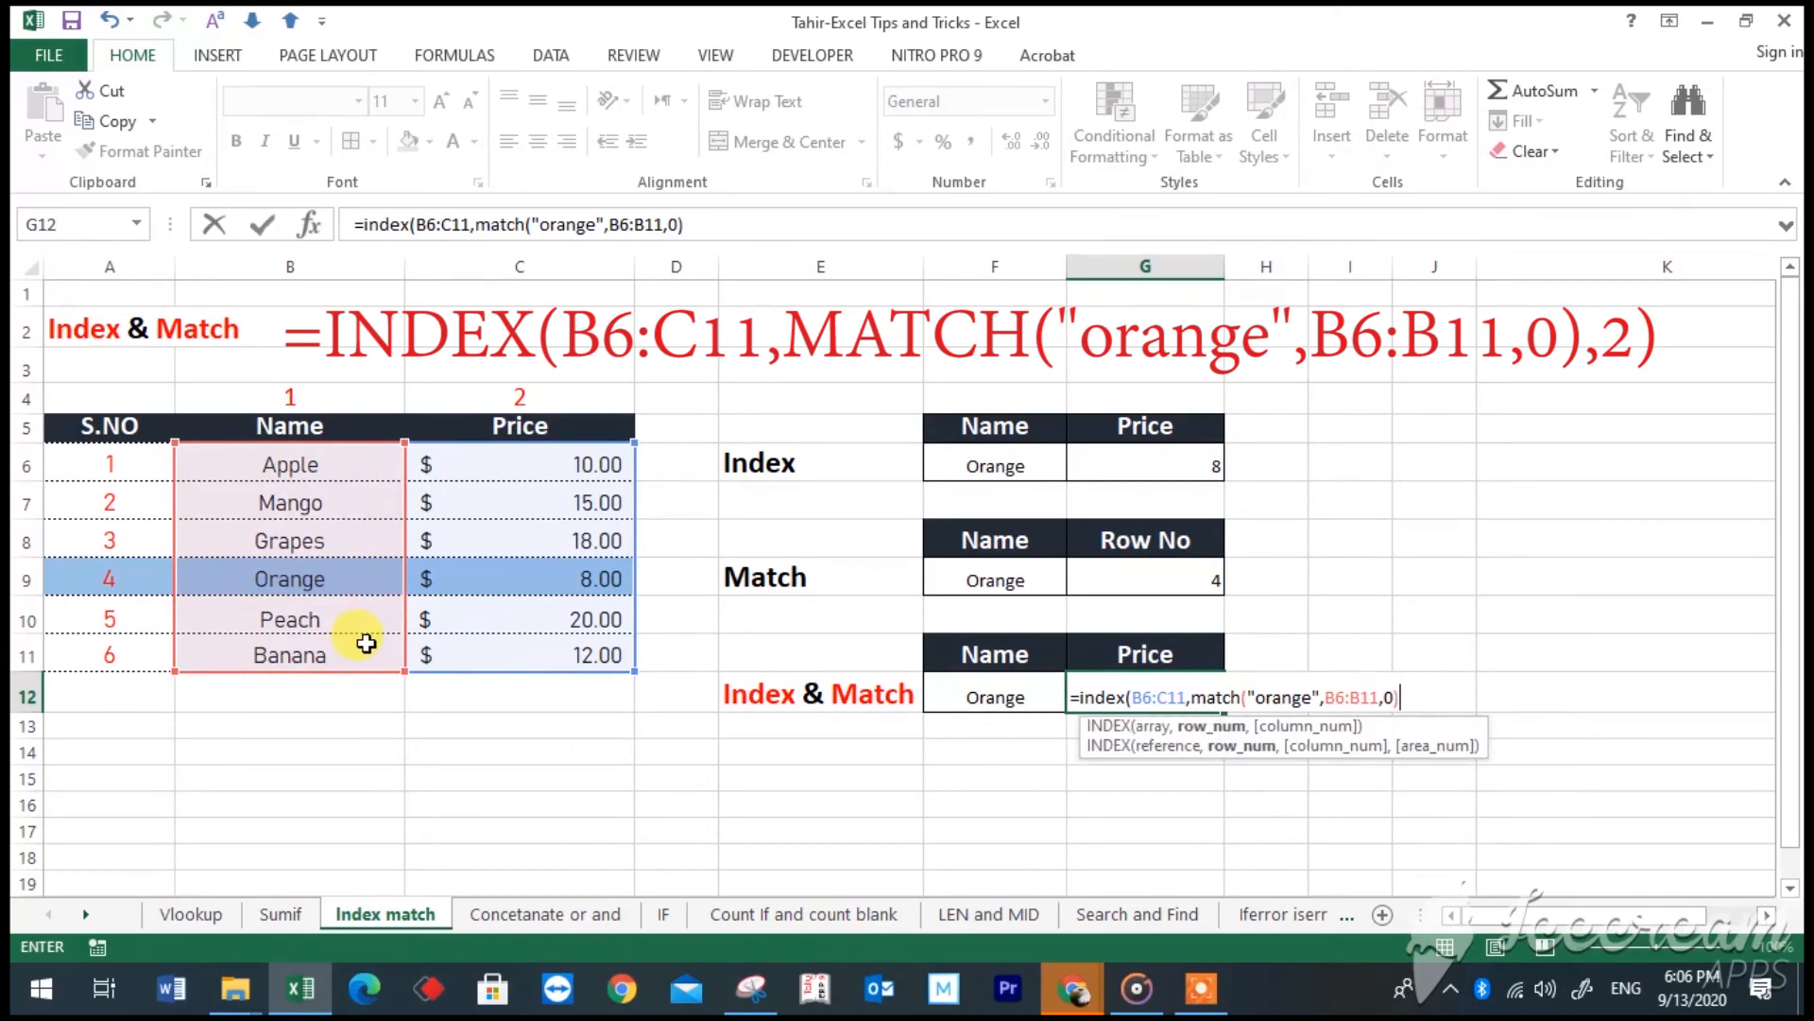
text(,)
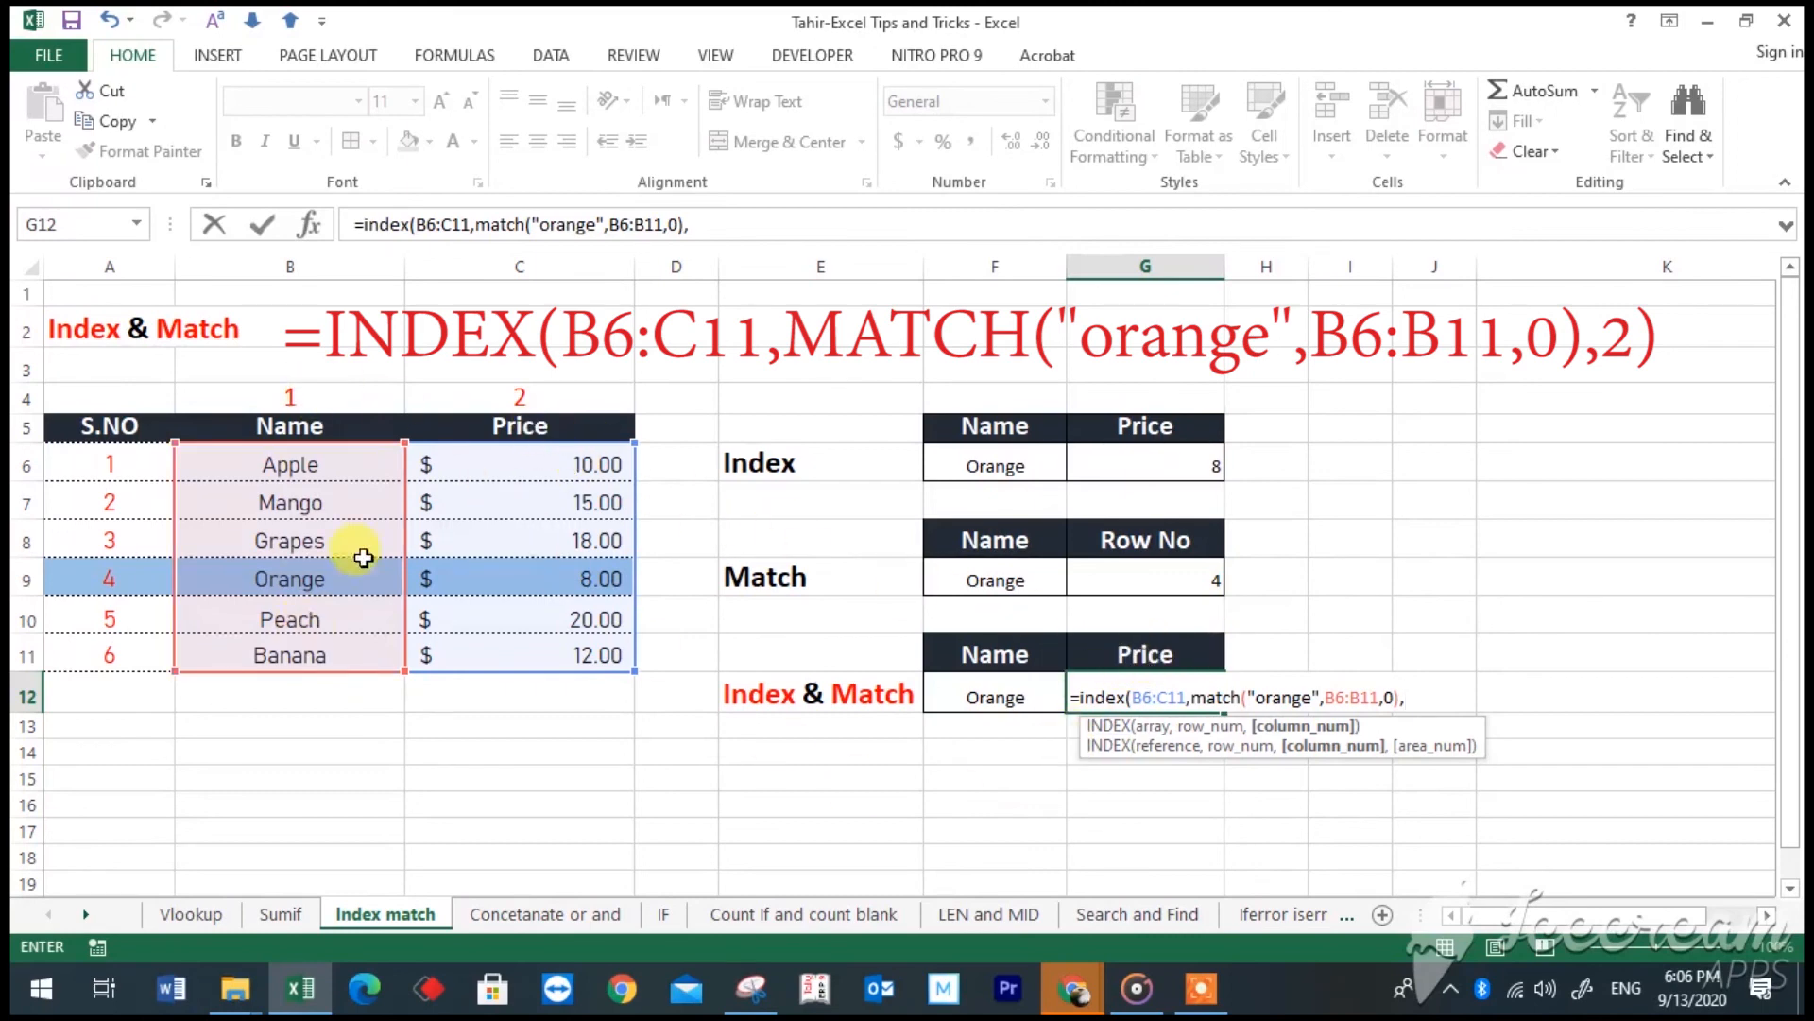
- Complete the G12 formula with column number 2 to return Orange's price, and select the cell to review it
text(2)
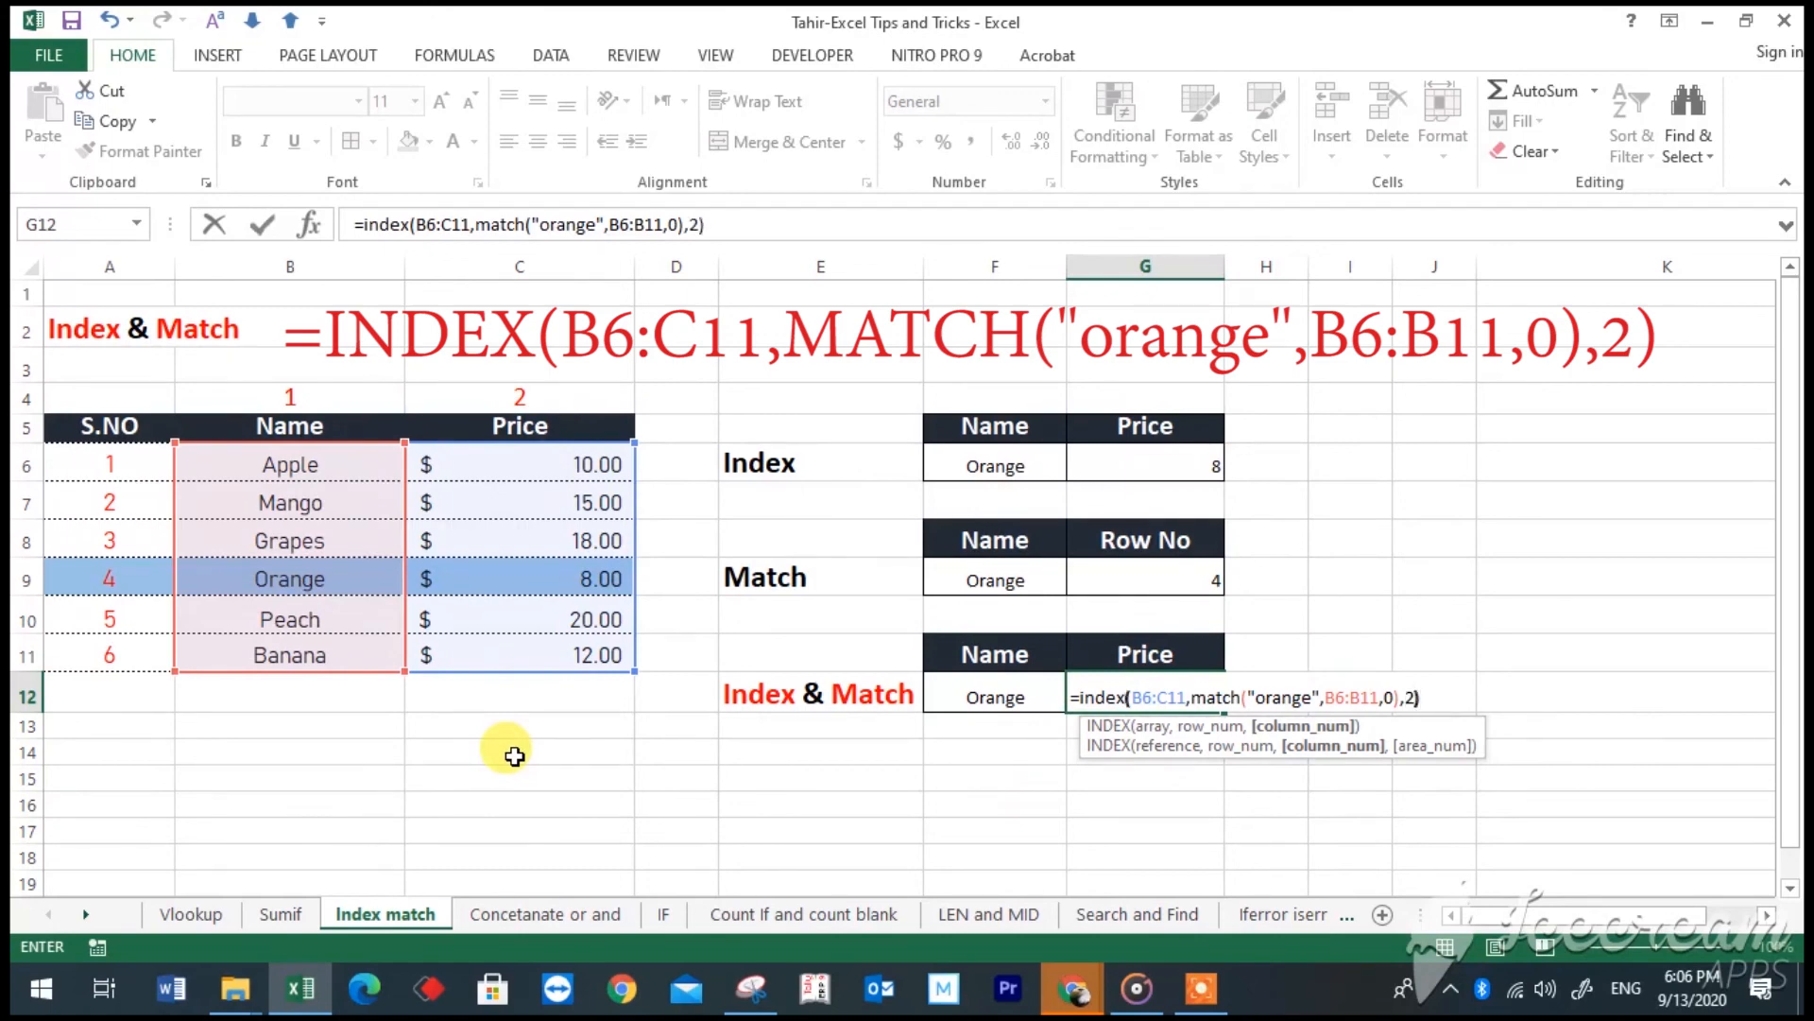
text())
key(Return)
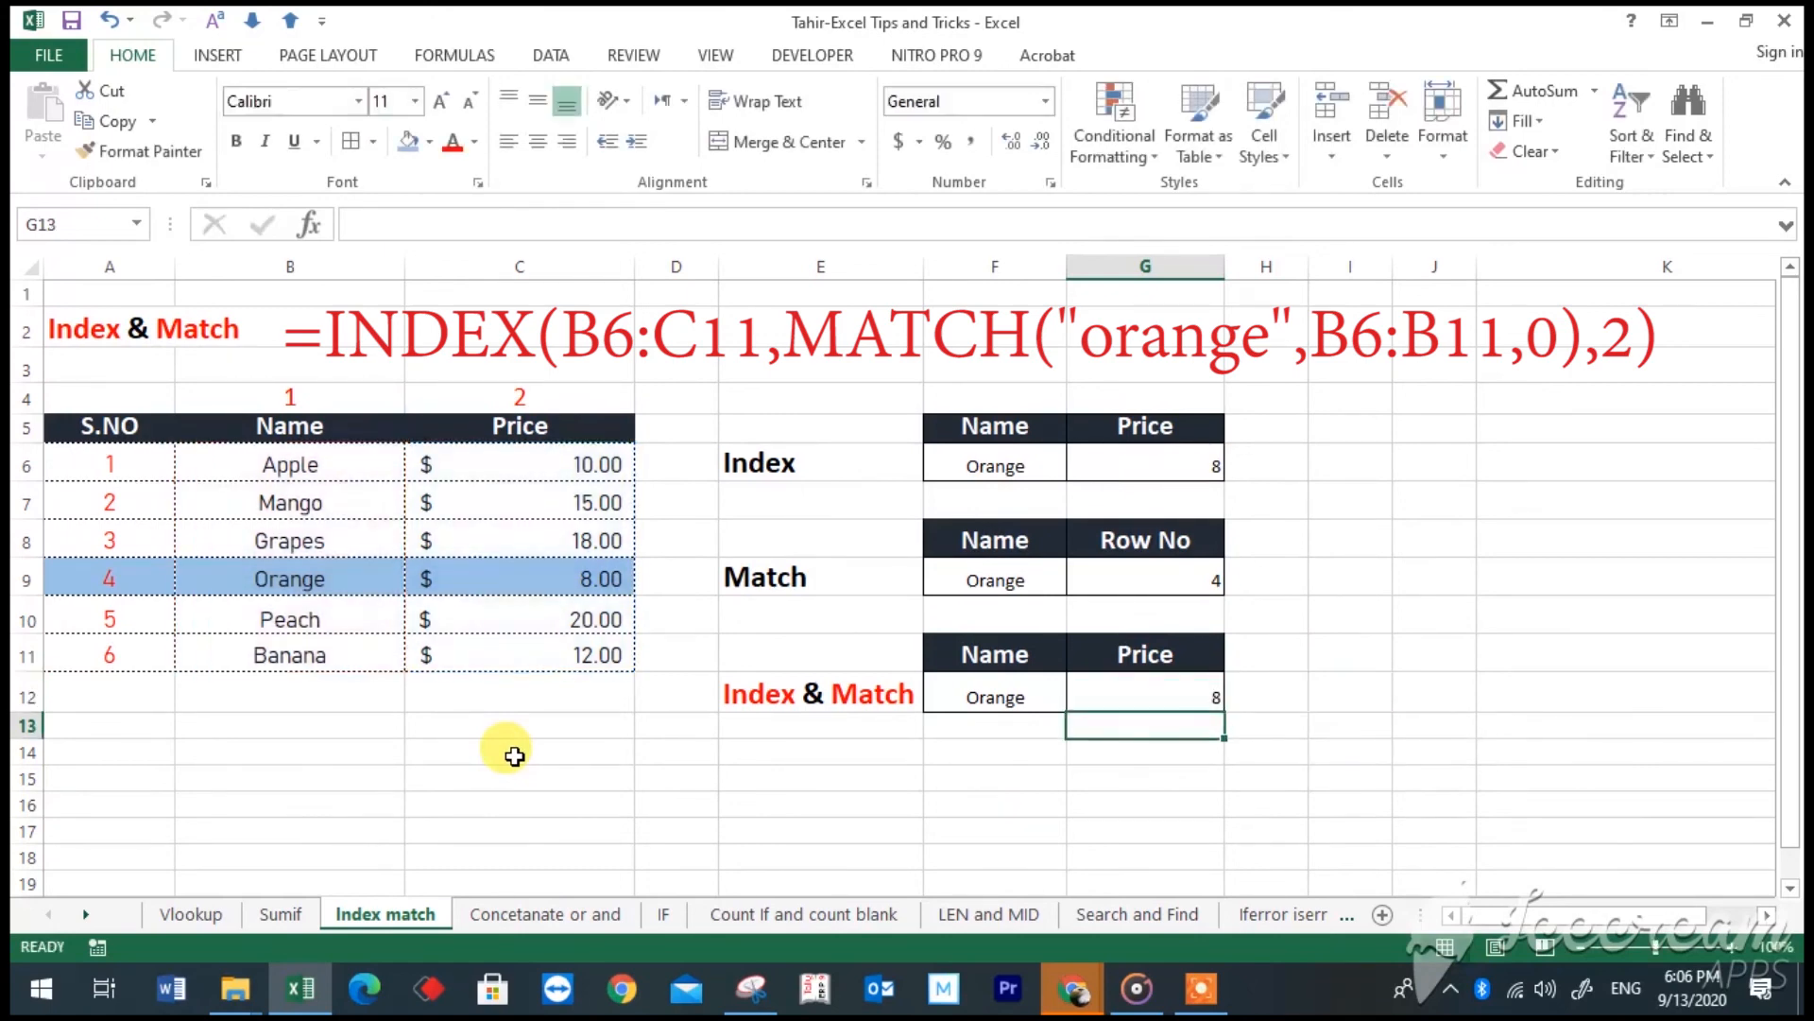
click(1112, 683)
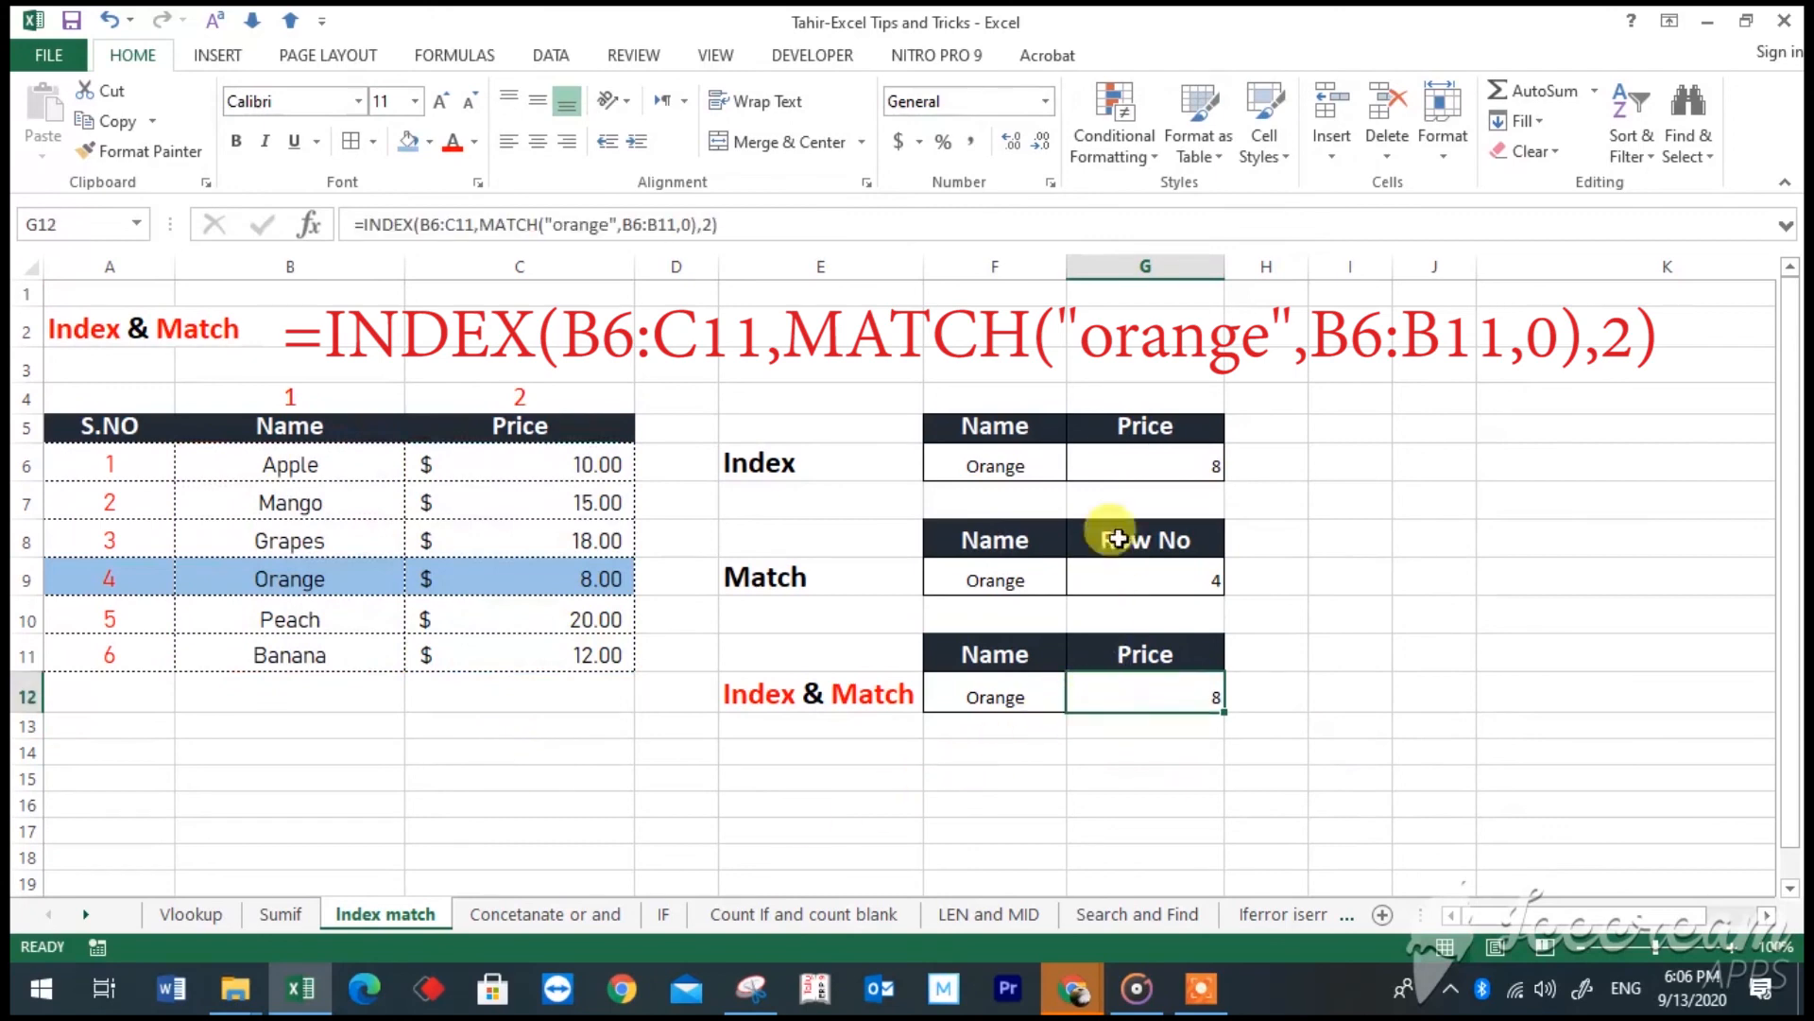